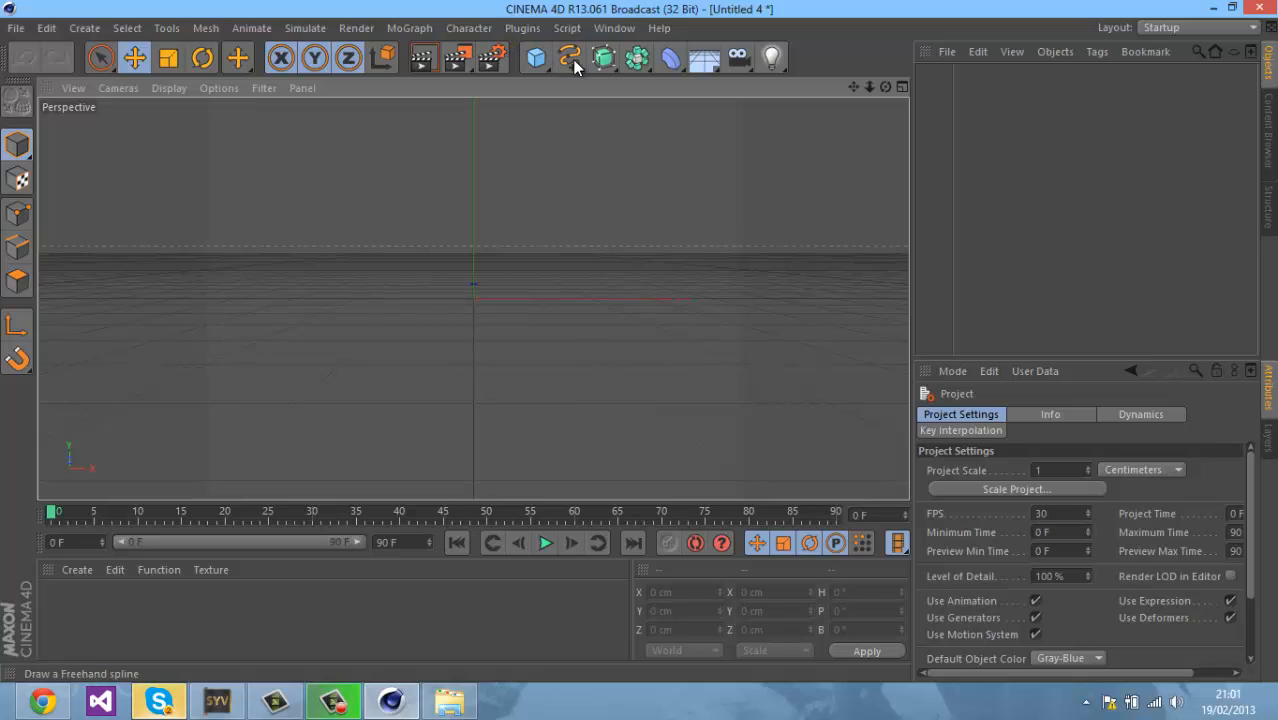
mouse_move(570, 58)
mouse_down()
mouse_move(590, 150)
mouse_move(647, 224)
mouse_up()
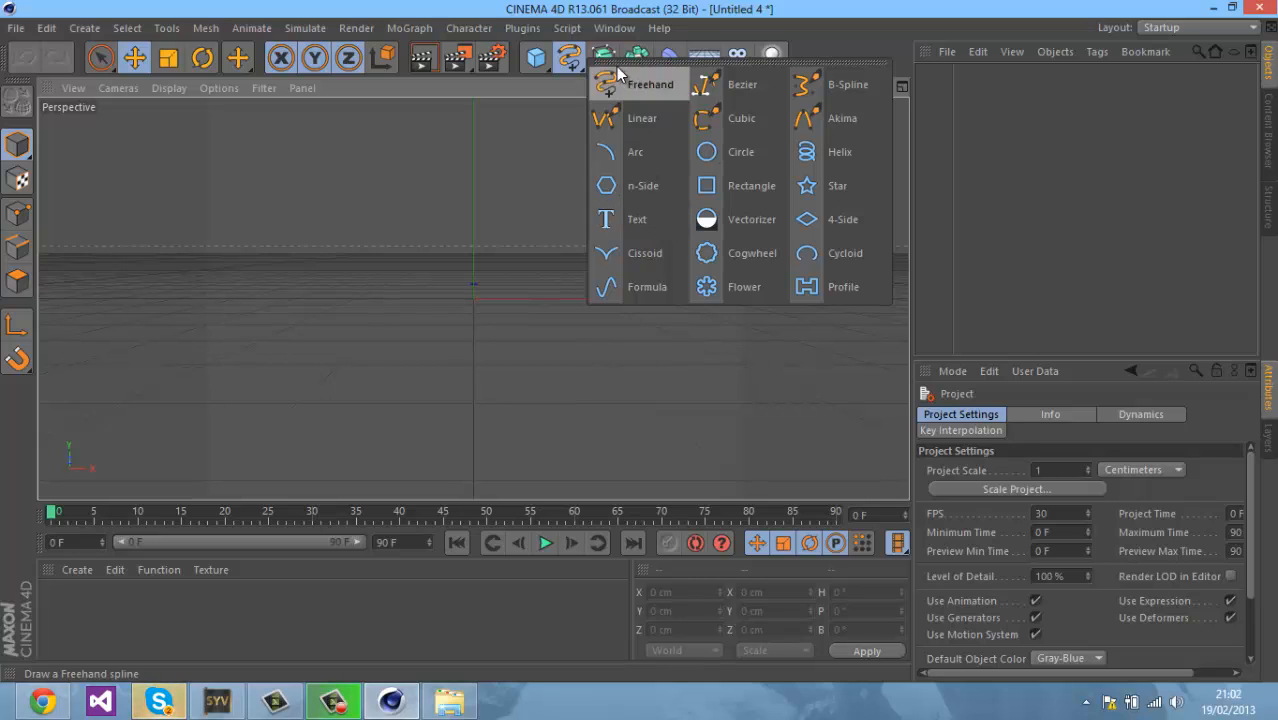
click(645, 84)
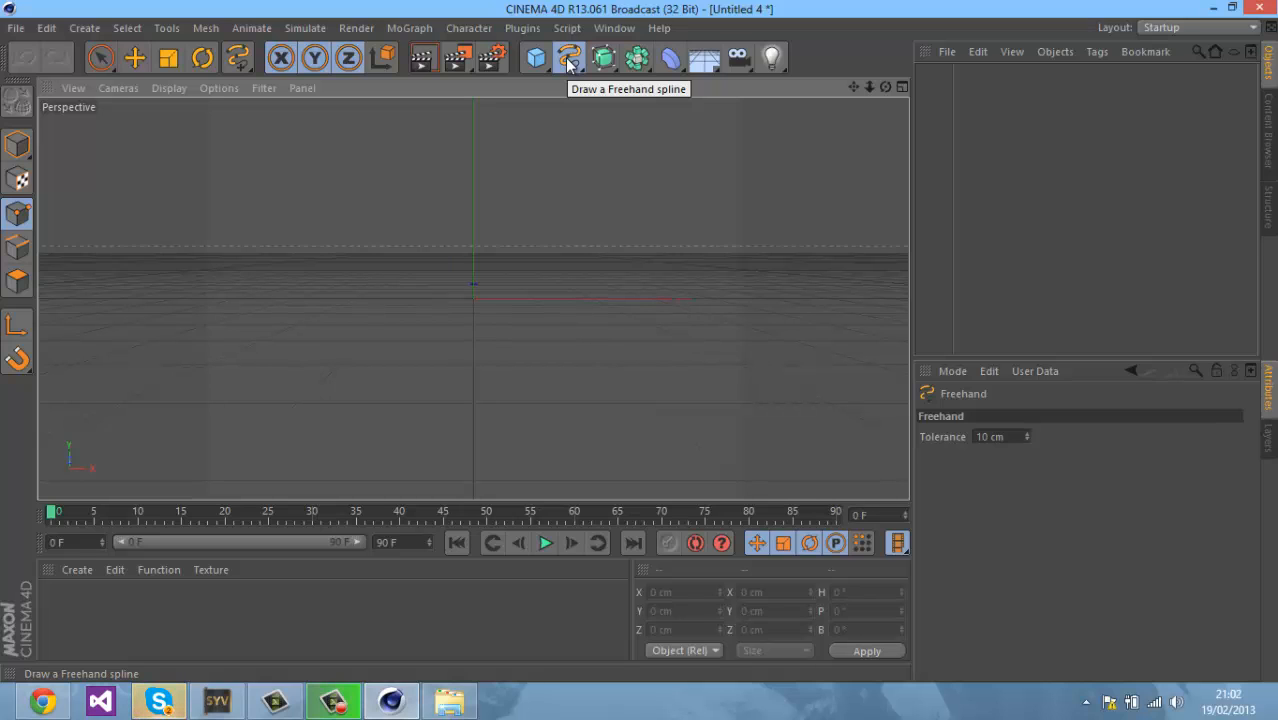
right_click(567, 62)
key(Escape)
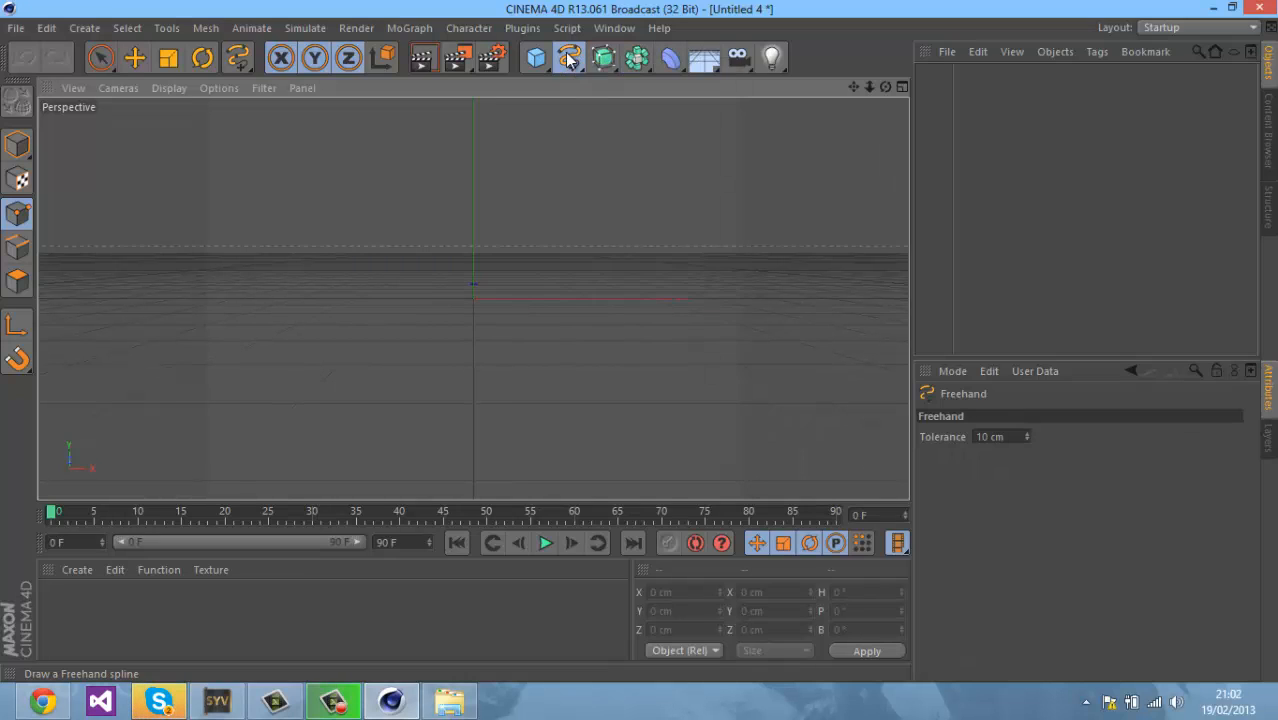
click(567, 57)
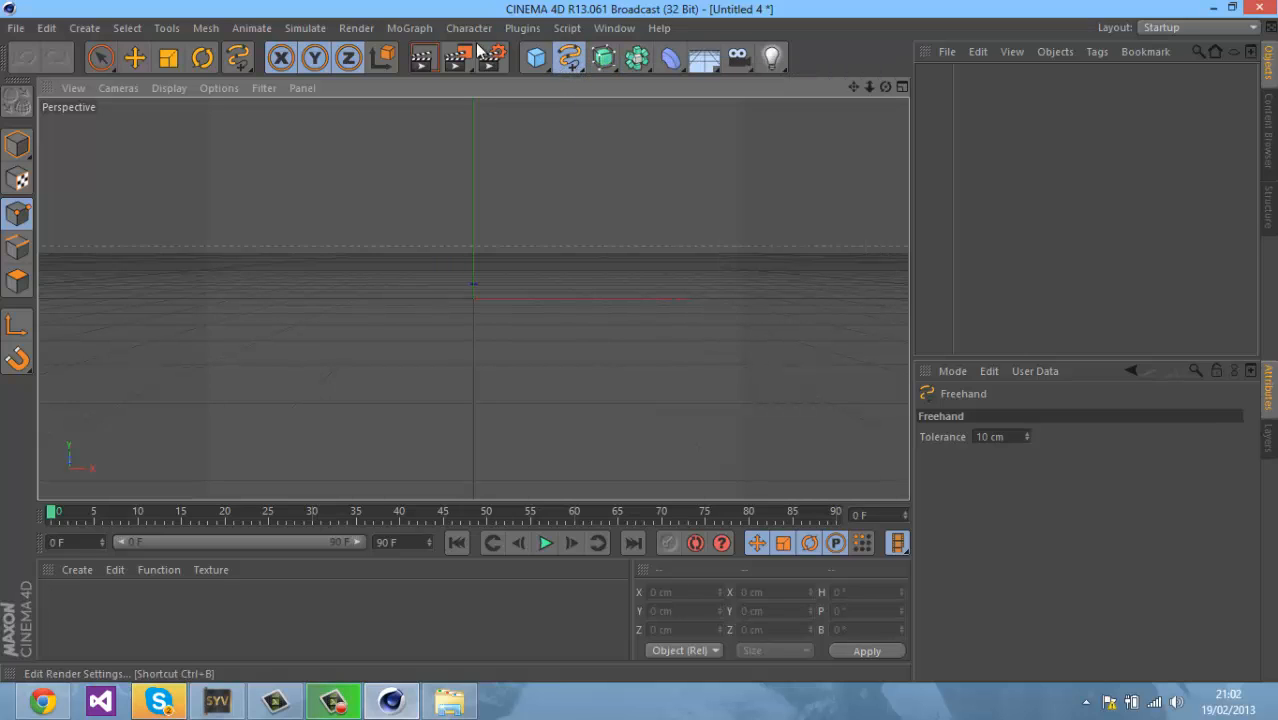
click(418, 27)
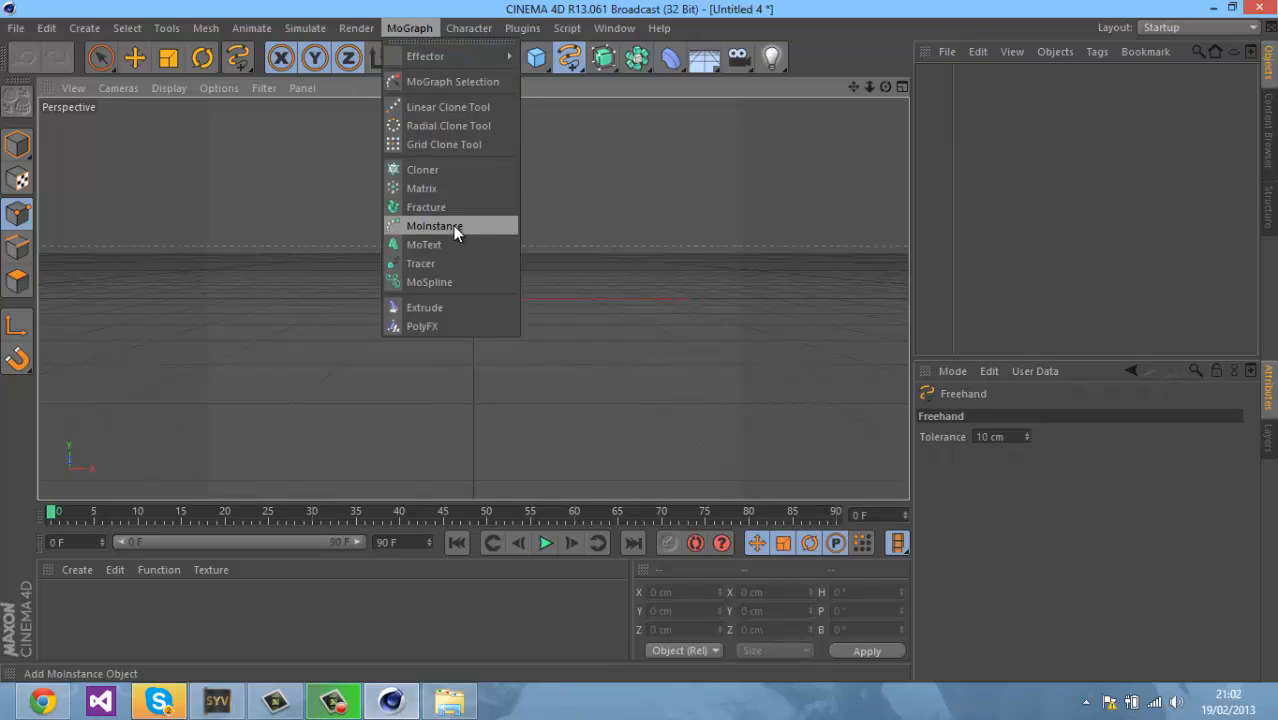
- Add a Text spline to the scene and set its font to Buxton Sketch
drag(569, 57, 620, 215)
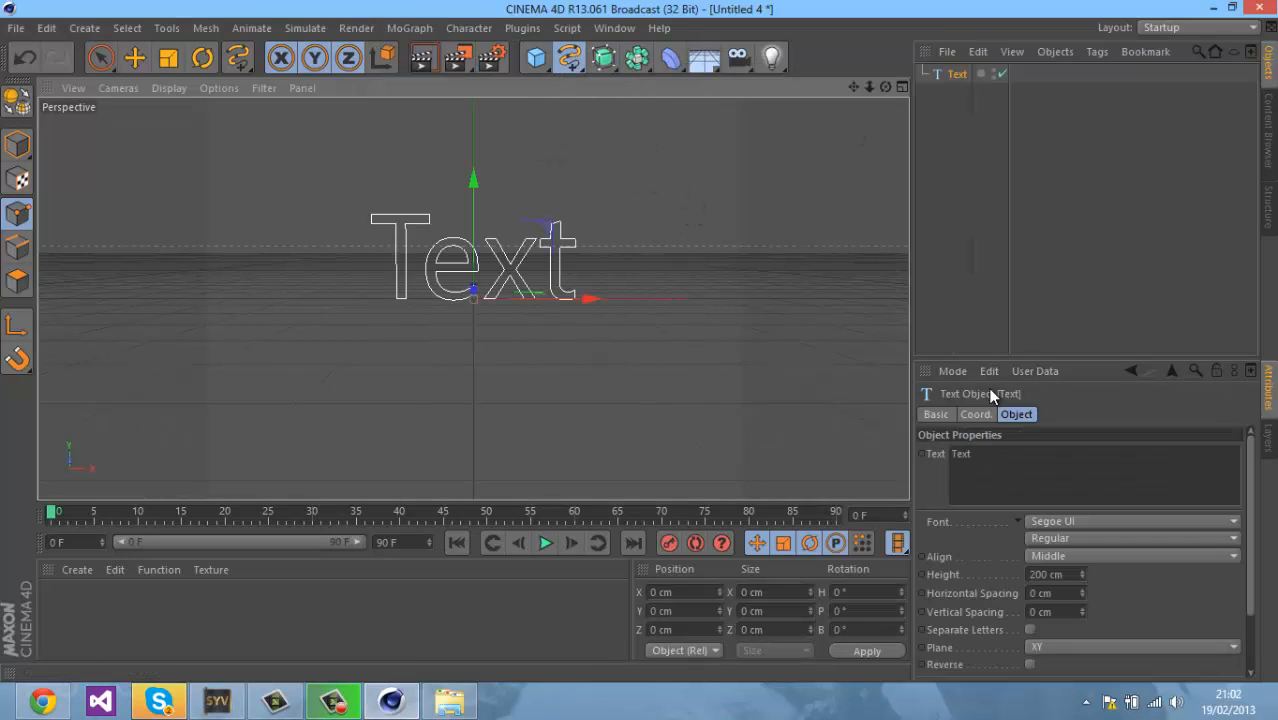
click(998, 457)
click(1052, 524)
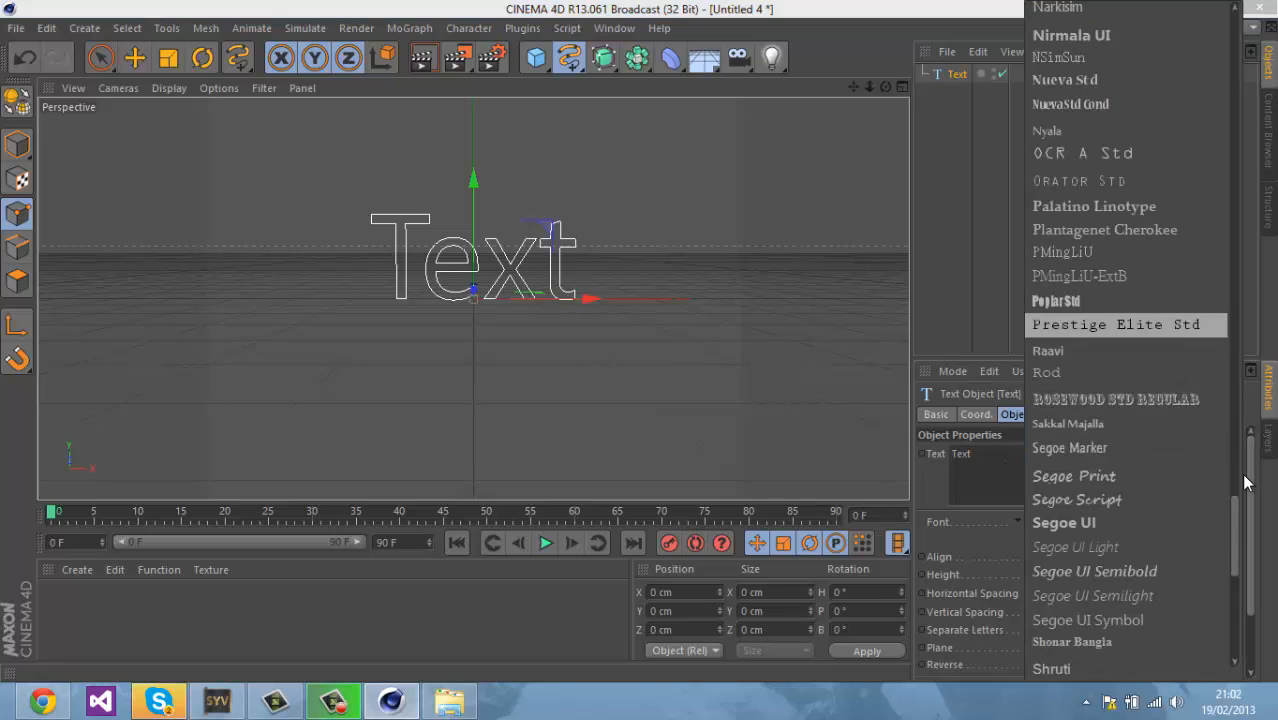
scroll(1228, 285, up, 5)
scroll(1222, 250, up, 6)
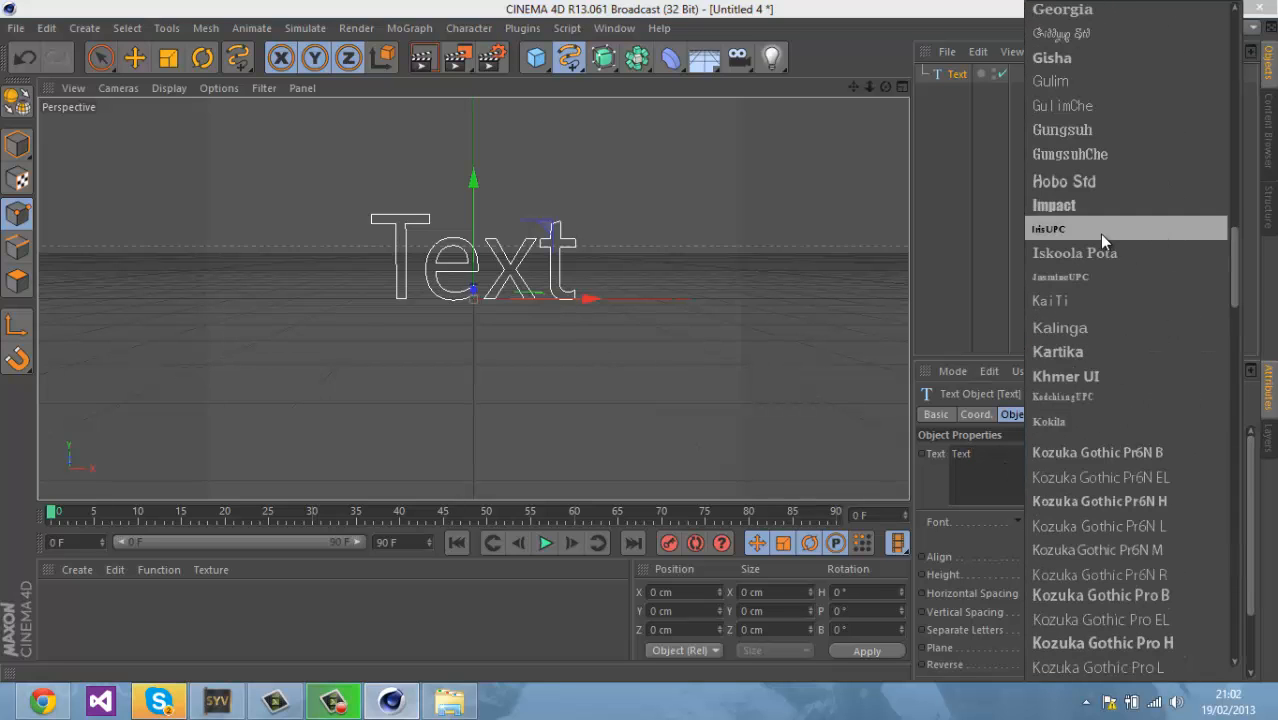
scroll(1097, 230, up, 3)
scroll(1097, 232, up, 3)
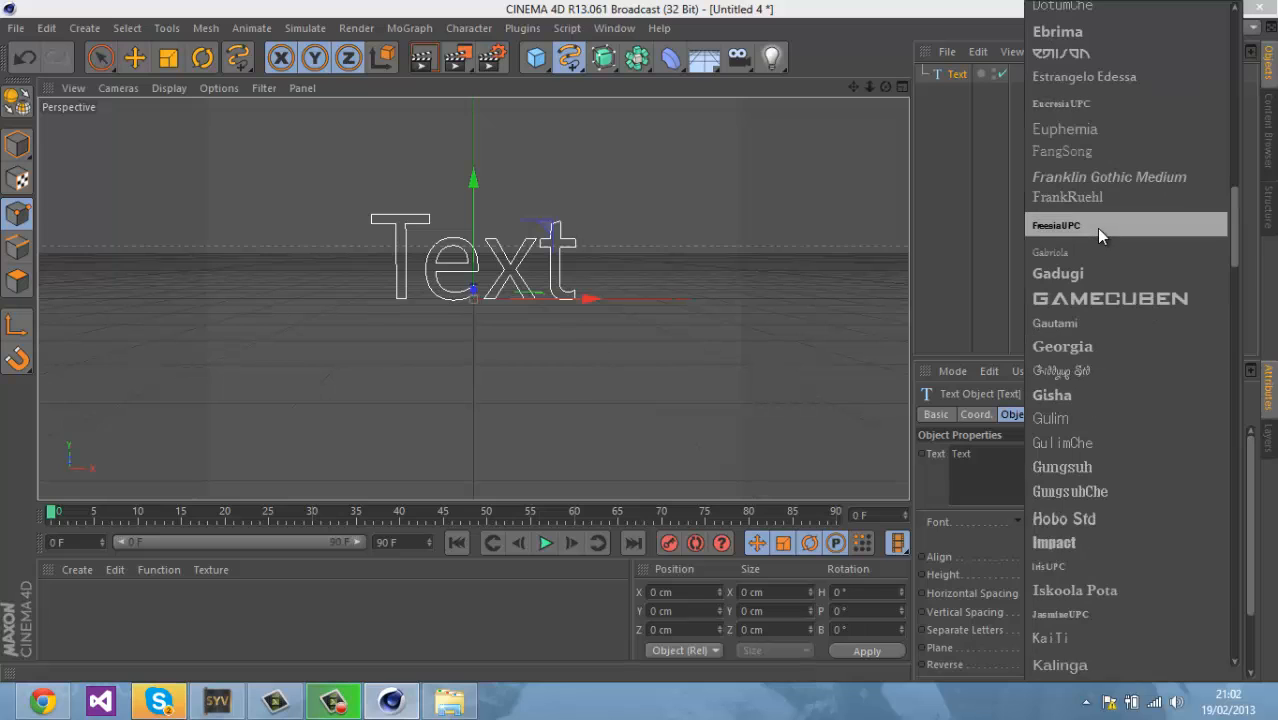
scroll(1097, 232, up, 3)
scroll(1096, 228, up, 3)
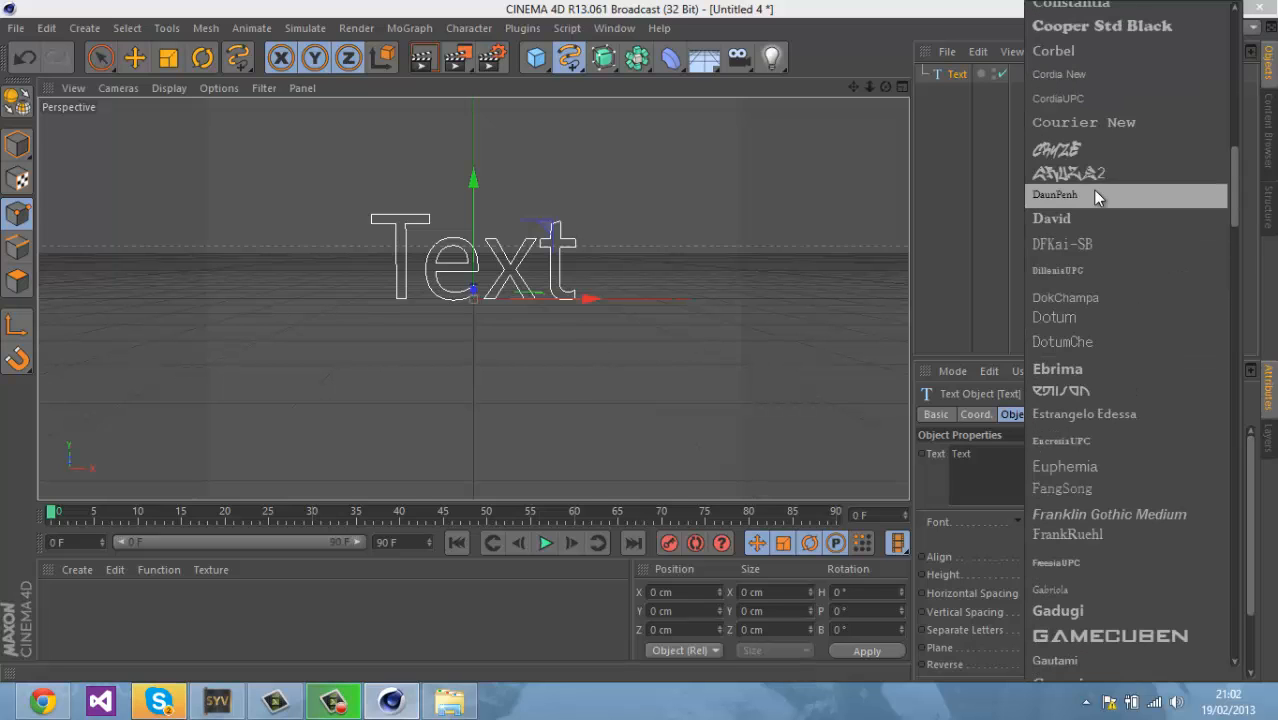
scroll(1092, 189, up, 2)
scroll(1092, 189, up, 2)
scroll(1092, 189, up, 3)
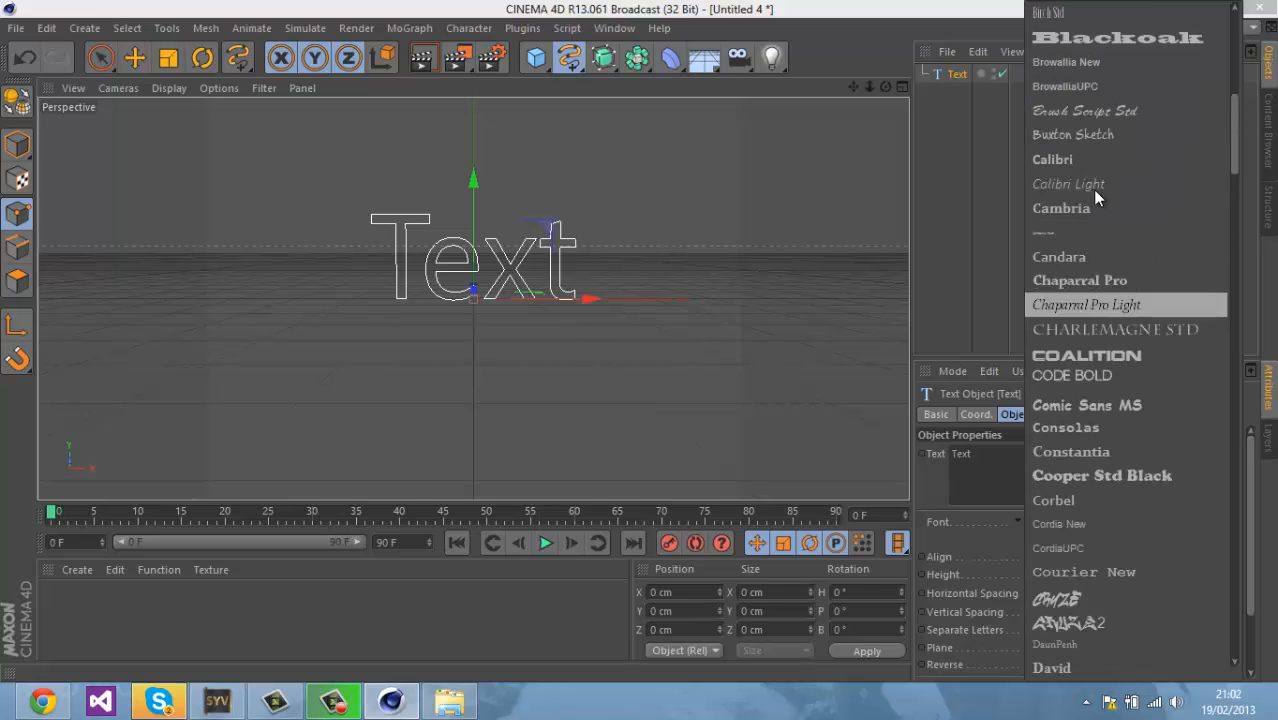
scroll(1092, 189, up, 3)
scroll(1094, 194, up, 3)
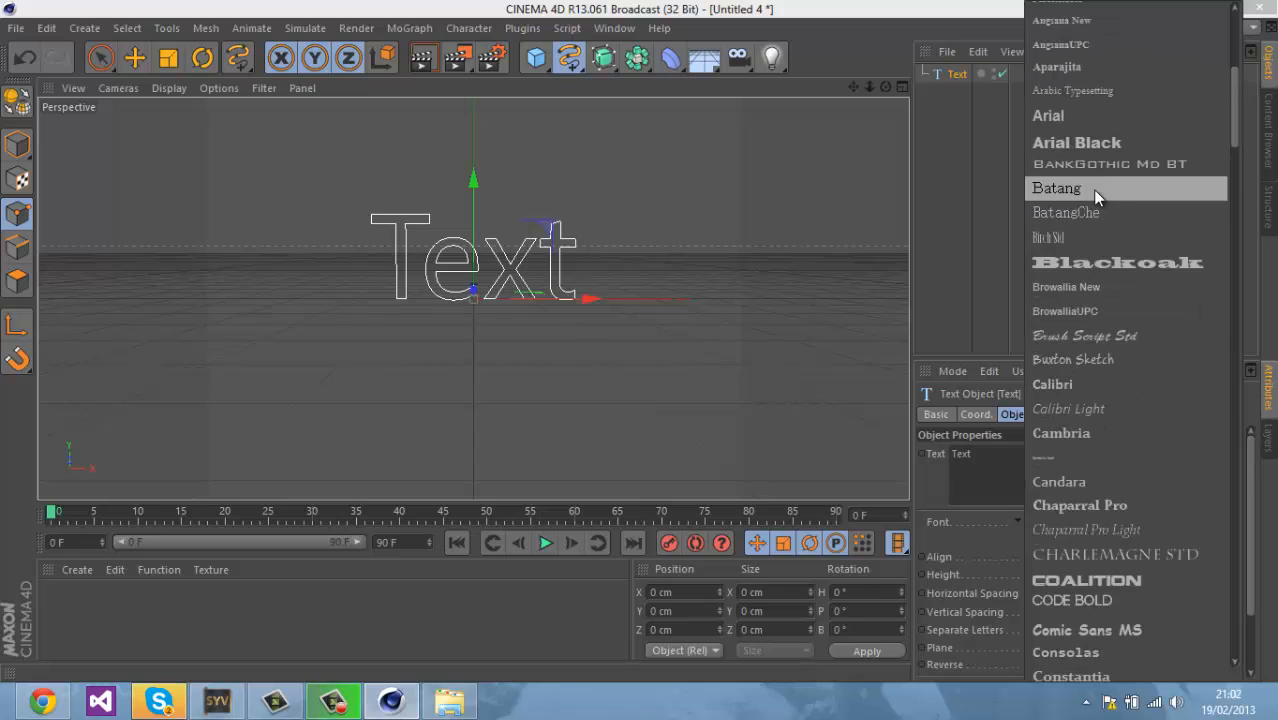
scroll(1091, 189, up, 5)
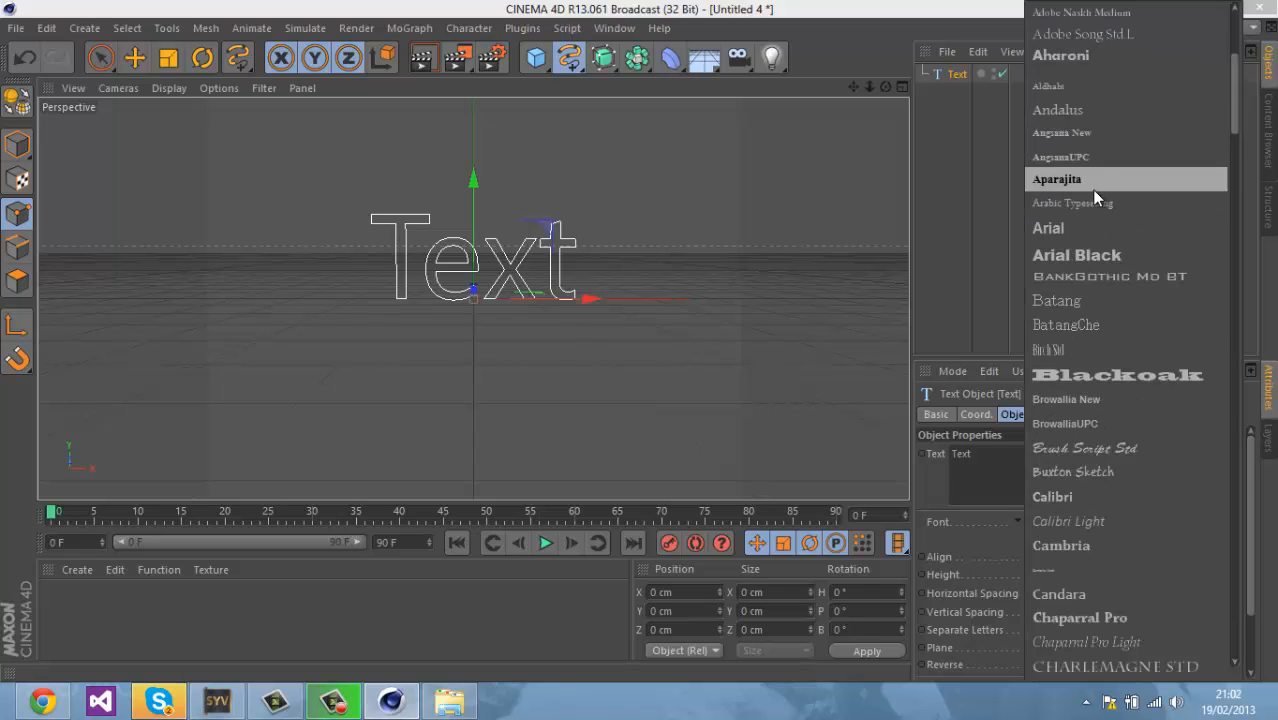
scroll(1096, 203, down, 5)
click(1075, 359)
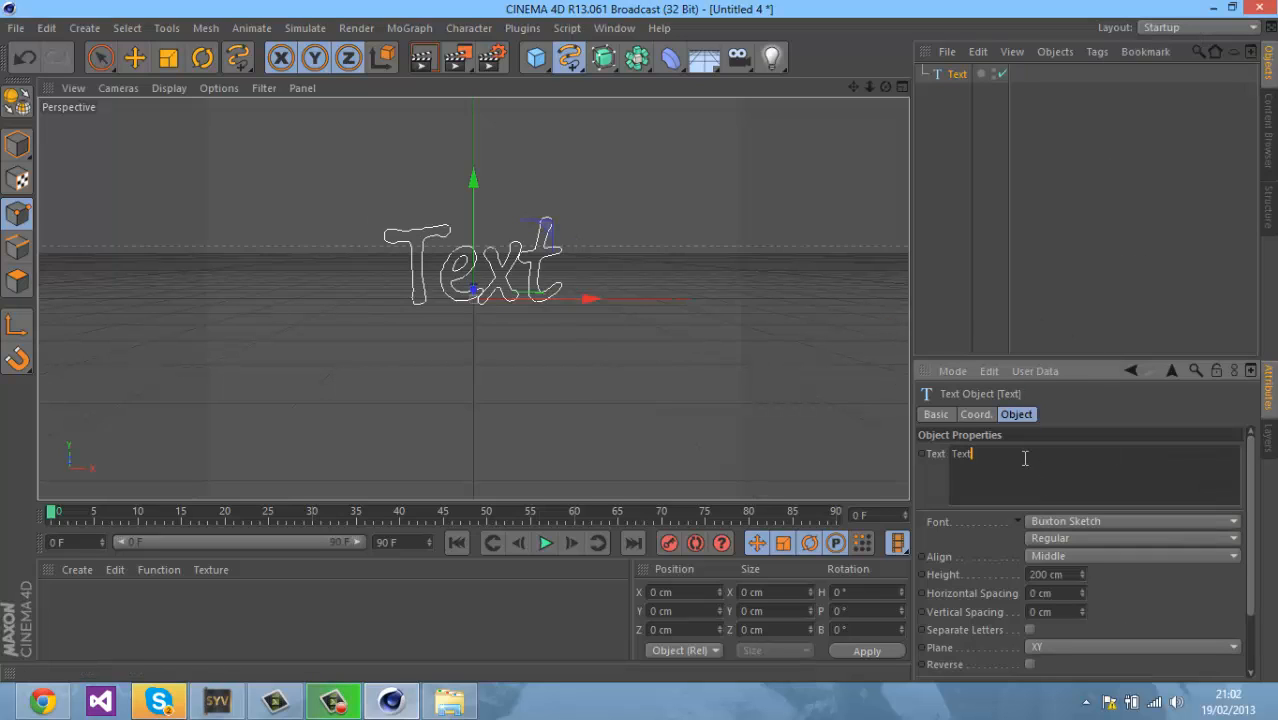
- Replace the text spline's wording with "Sketchy" and delete the stray freehand spline
key(BackSpace)
key(BackSpace)
key(BackSpace)
text(Sketchy)
click(644, 380)
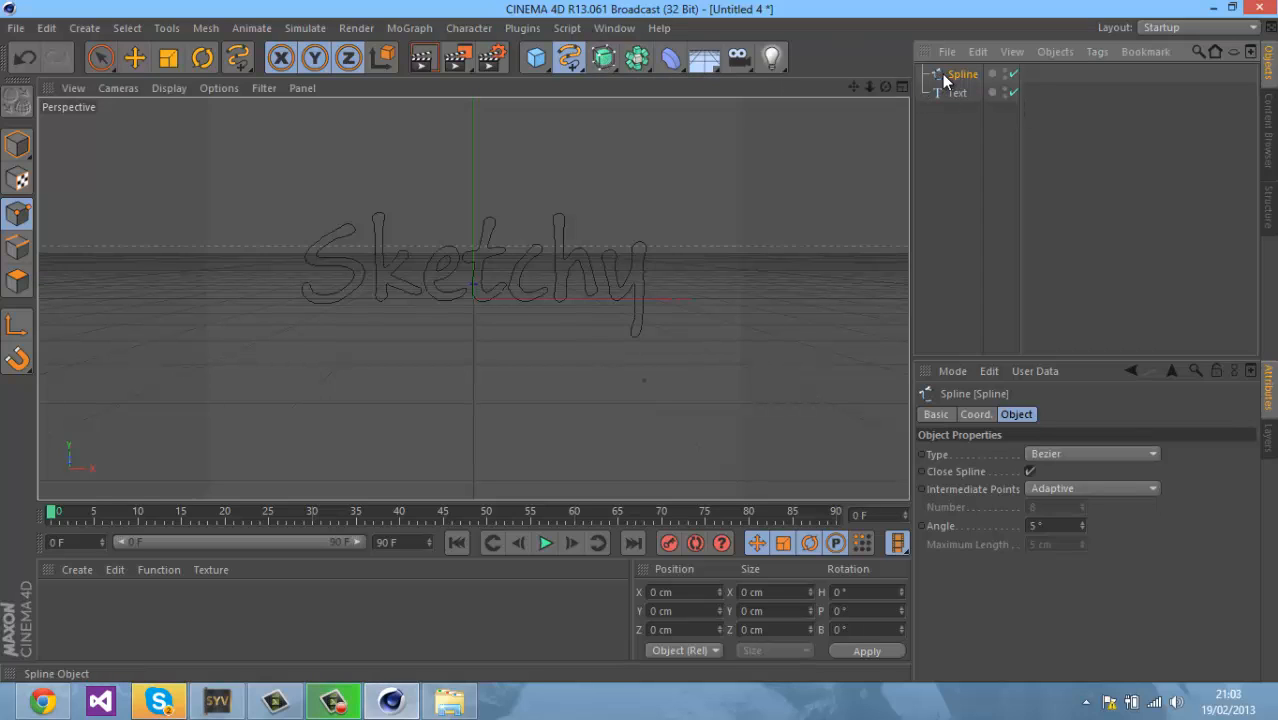
key(Delete)
- Add an Extrude NURBS object and nest the text spline inside it, leaving its hierarchy collapsed
click(605, 64)
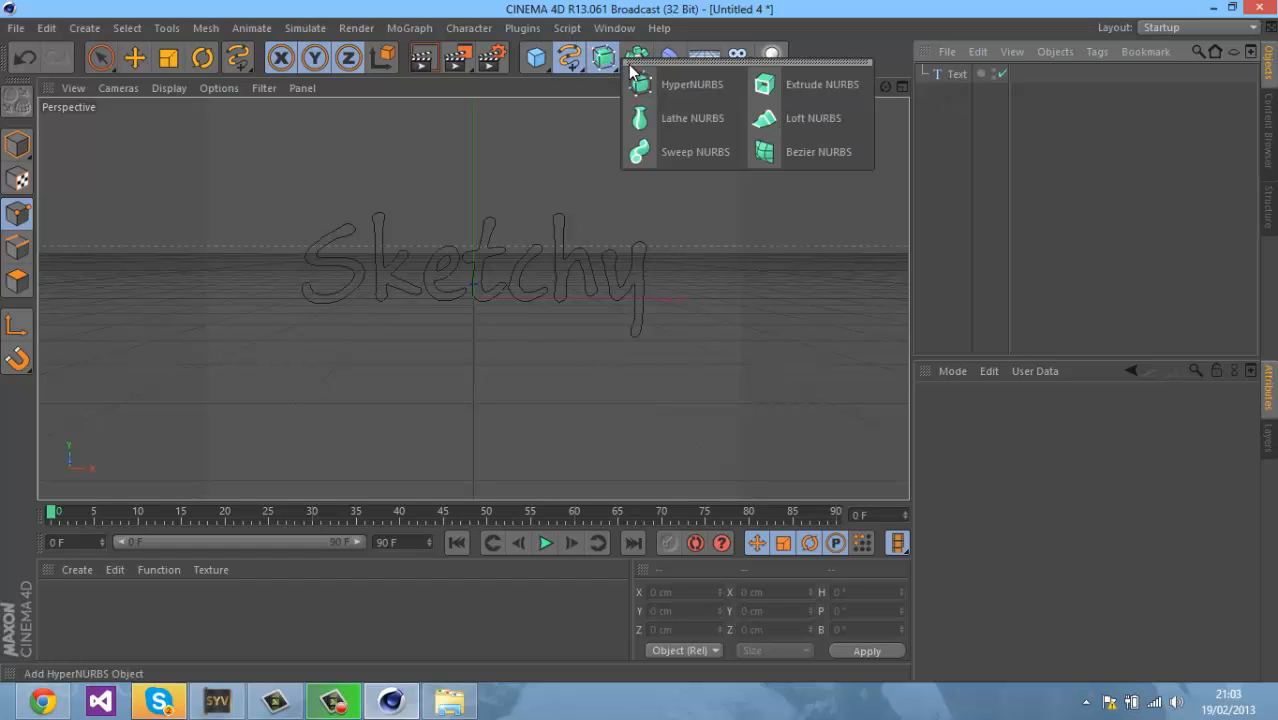
click(775, 88)
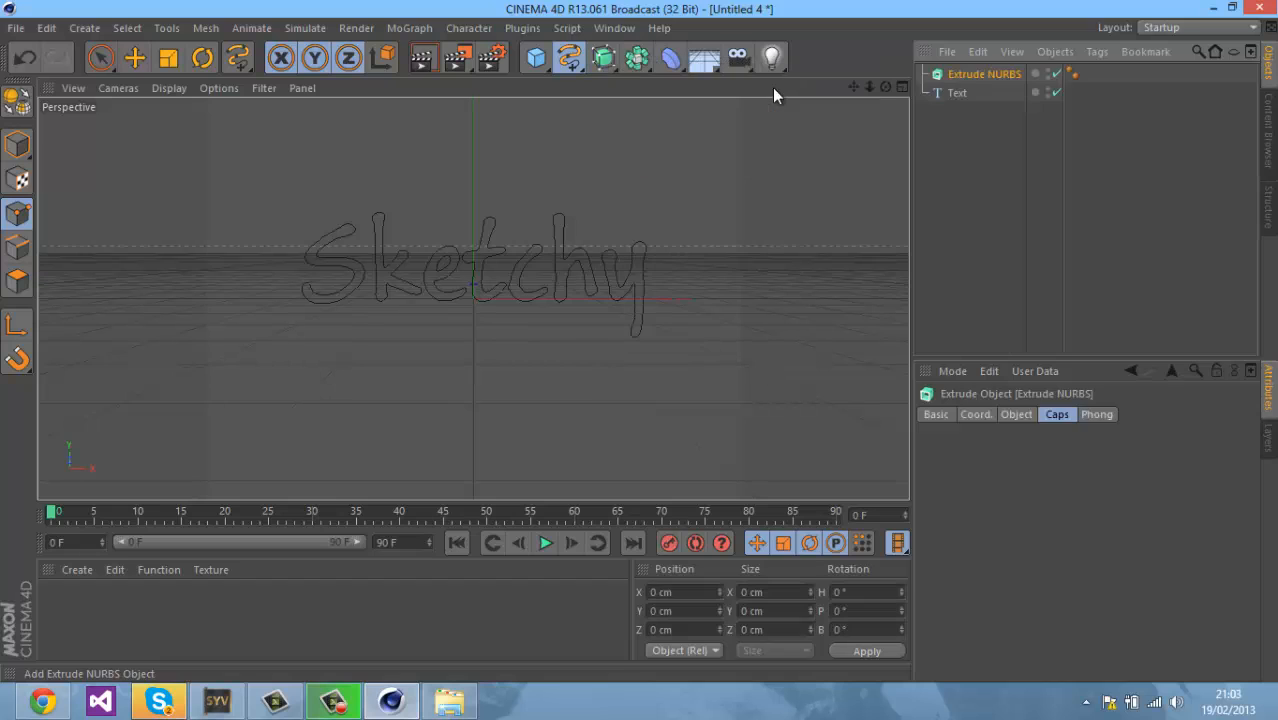
click(958, 94)
drag(967, 80, 966, 78)
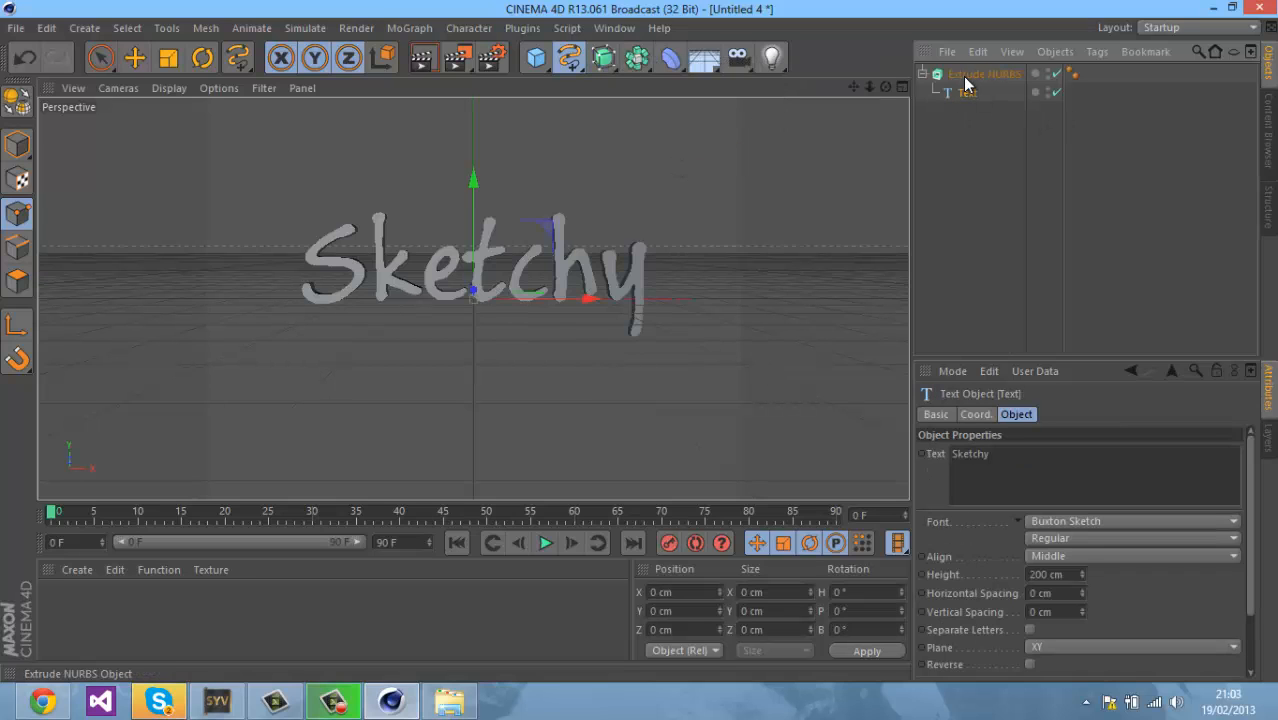
click(922, 74)
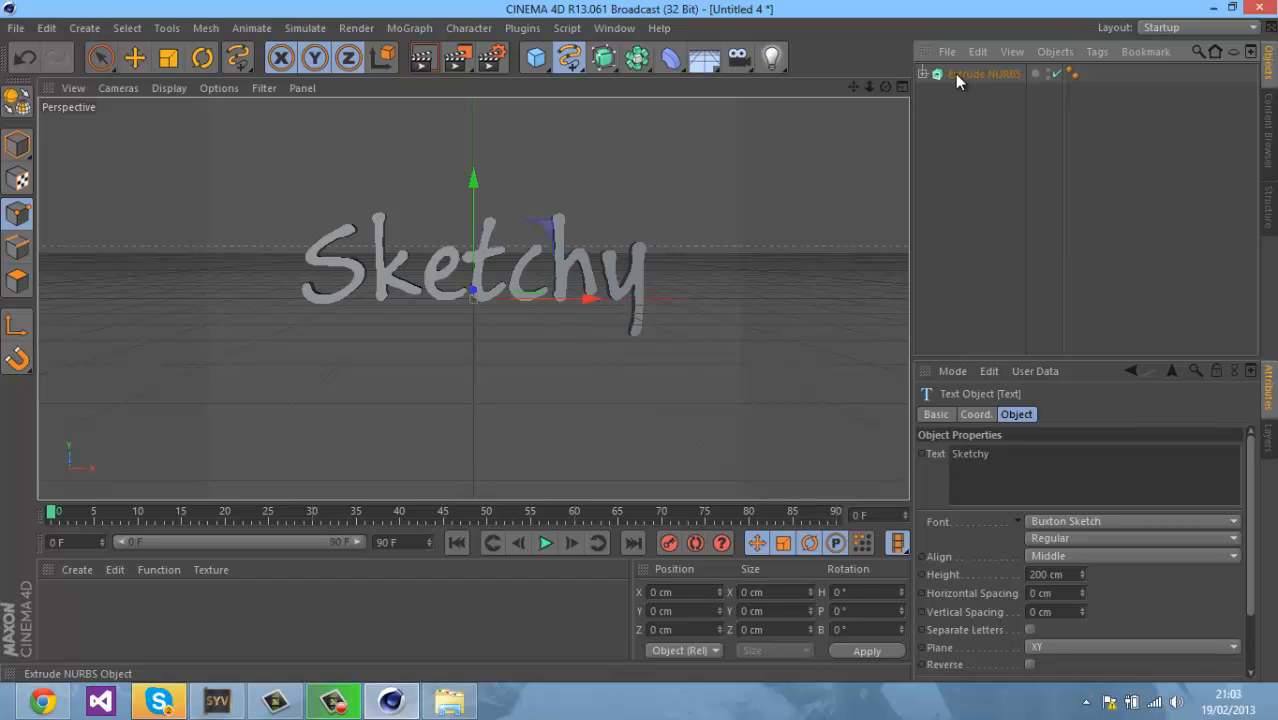
- Rename the Extrude NURBS object as "Text"
double_click(980, 74)
key(BackSpace)
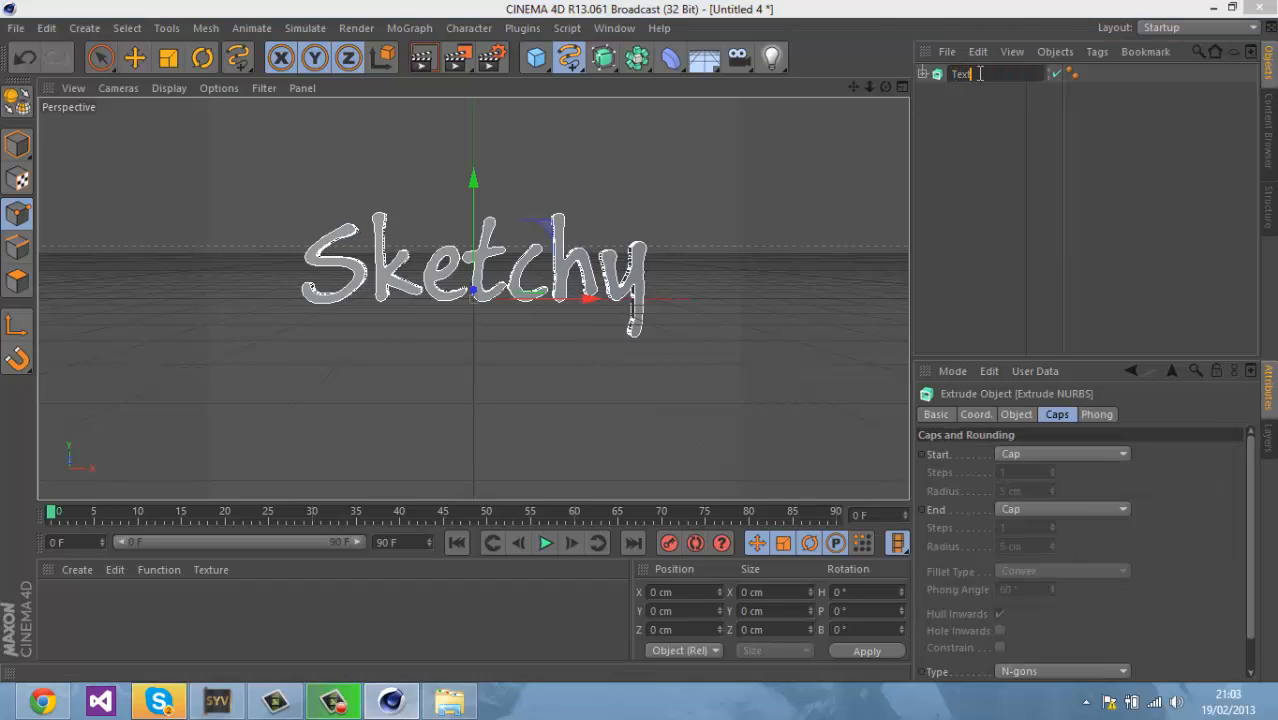
text(Text)
key(Return)
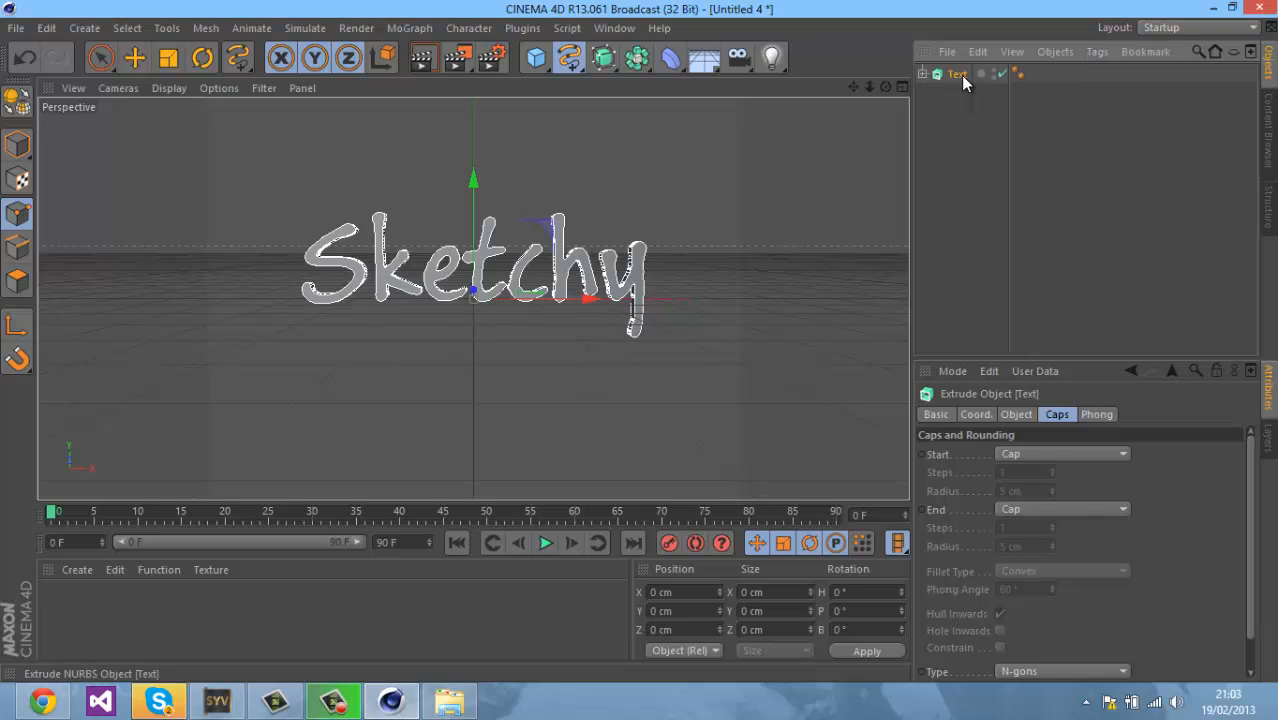
- Set the extruded text's Z movement to 15 cm
click(1010, 414)
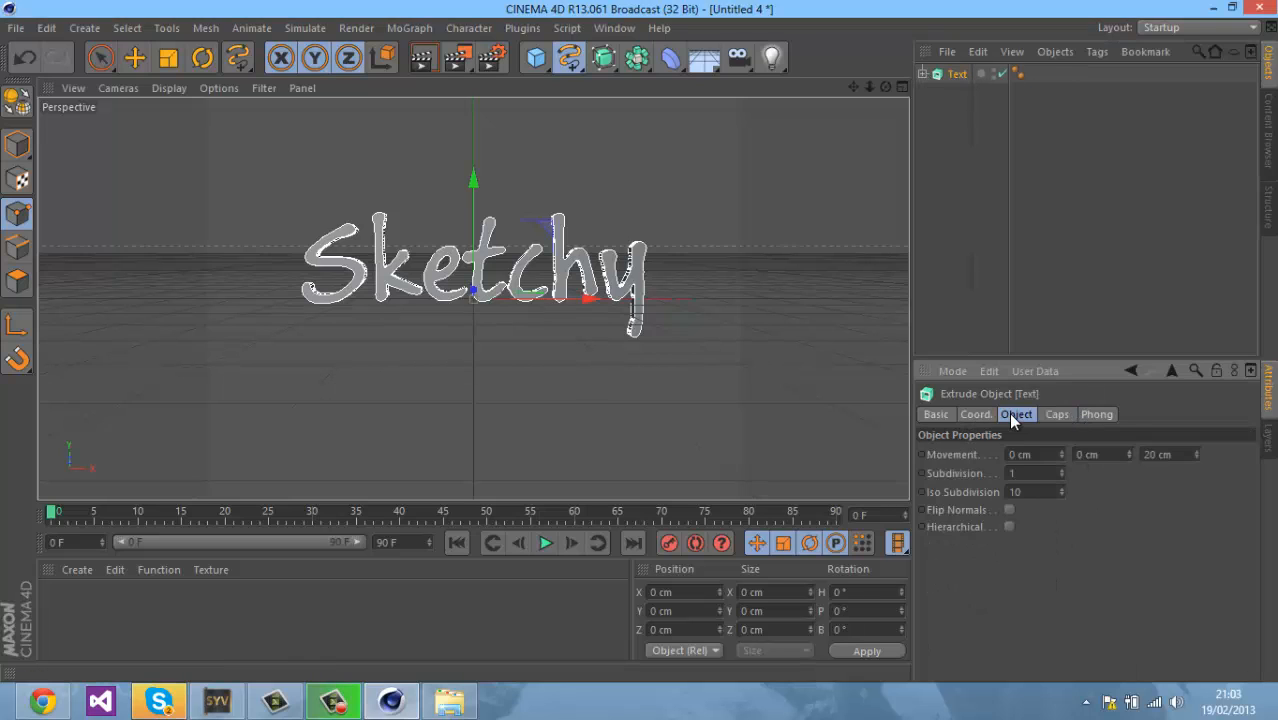
click(1146, 454)
text(15)
key(Return)
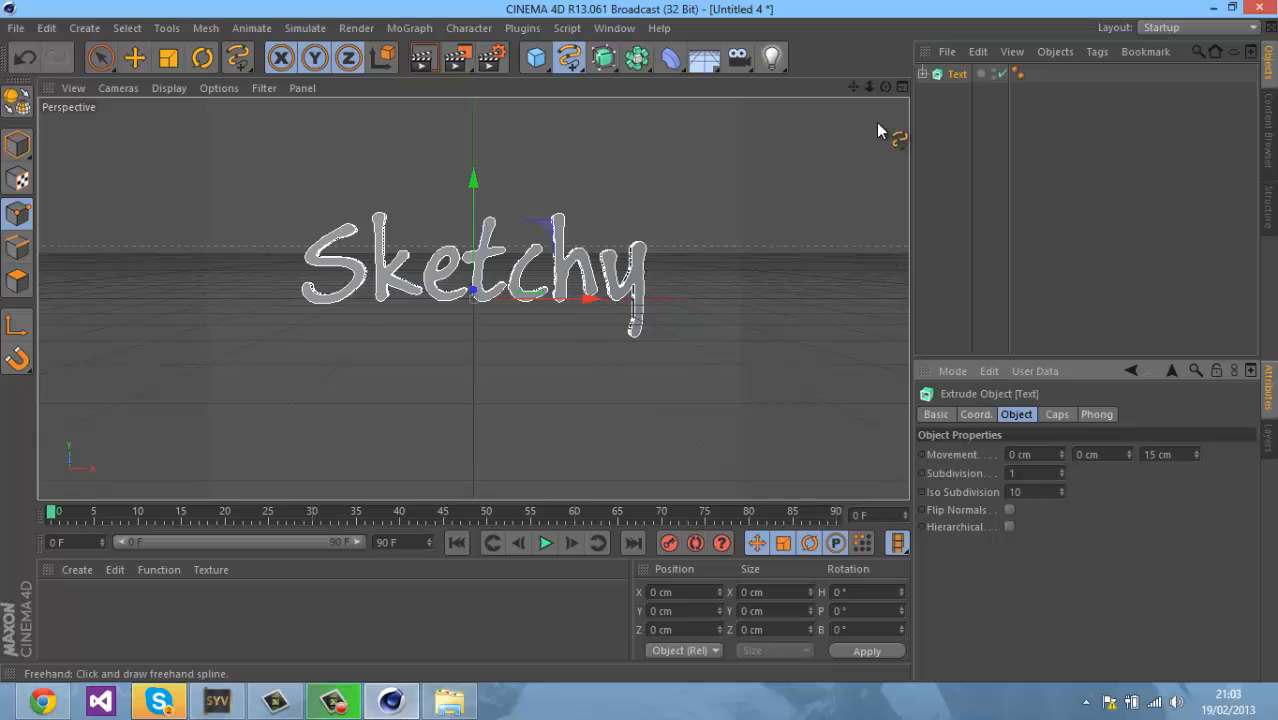
- Set the extruded text's Z movement to 25 cm and delete the stray freehand spline
mouse_move(885, 87)
mouse_down()
mouse_move(641, 345)
mouse_move(1036, 290)
mouse_up()
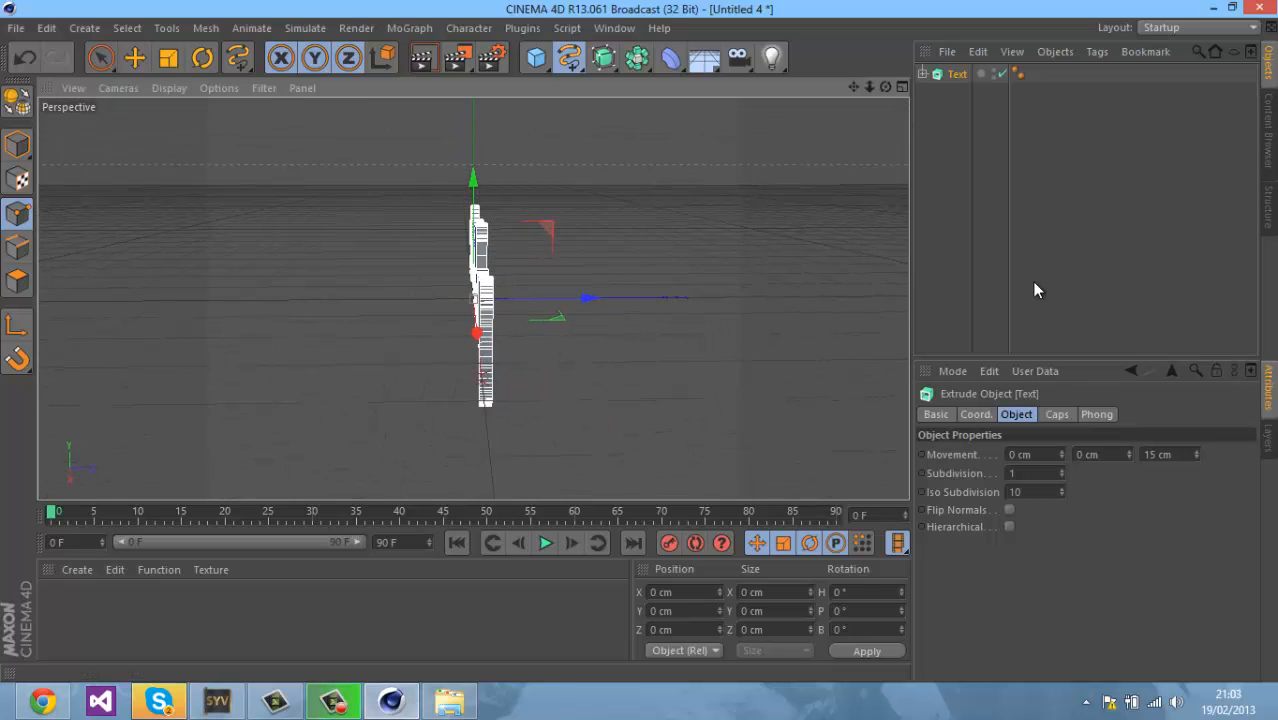
drag(1157, 452, 1141, 459)
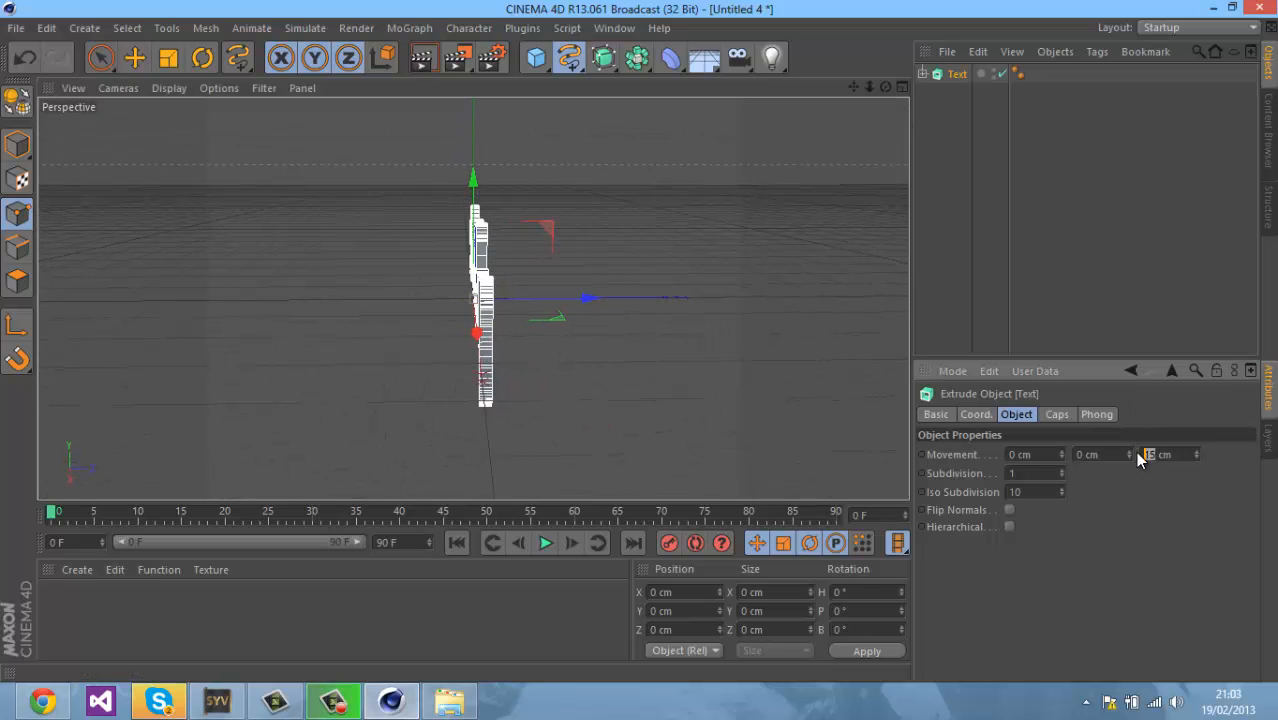
text(25)
key(Return)
drag(864, 104, 631, 347)
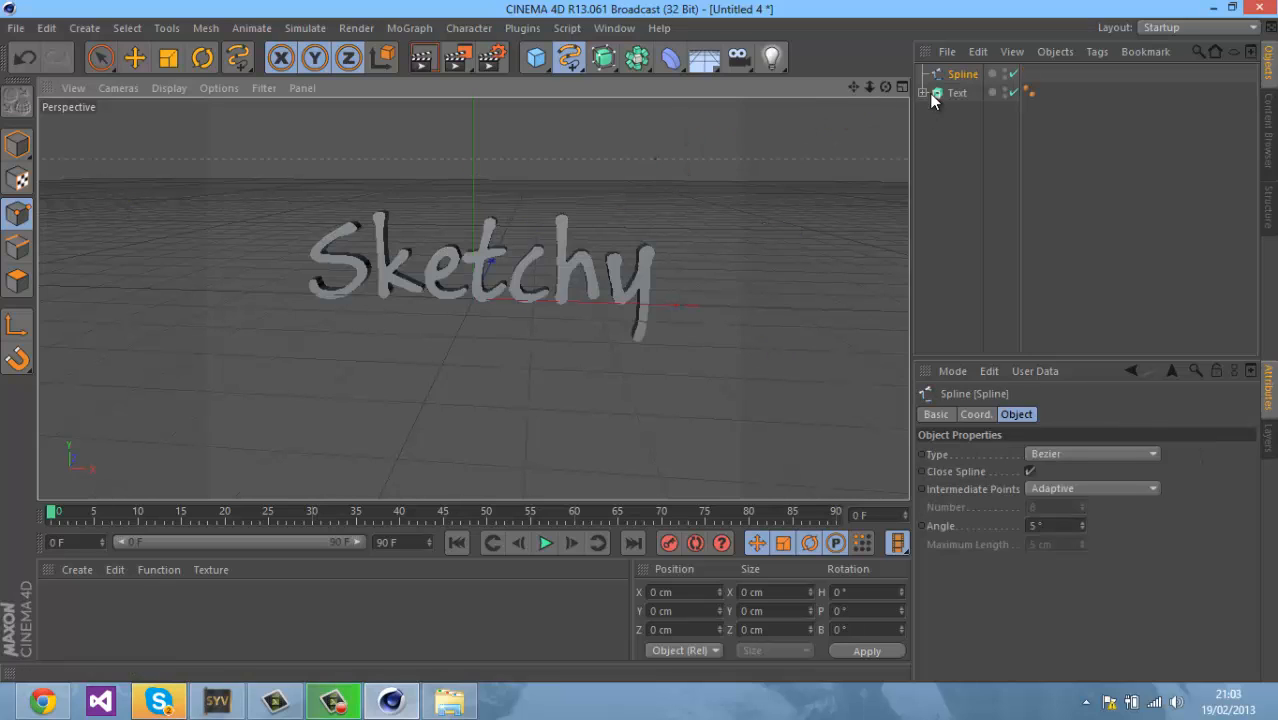
key(Delete)
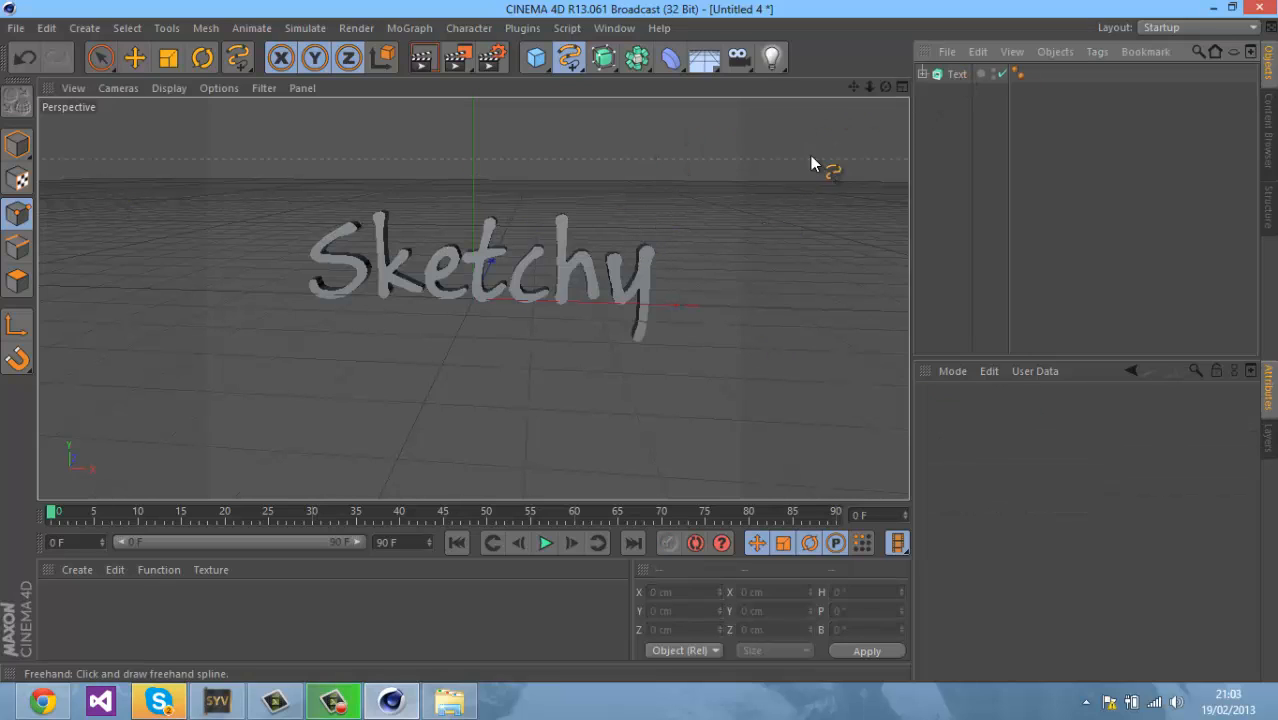
mouse_move(650, 341)
alt+mouse_down()
mouse_move(619, 345)
mouse_move(644, 347)
mouse_move(642, 272)
alt+mouse_up()
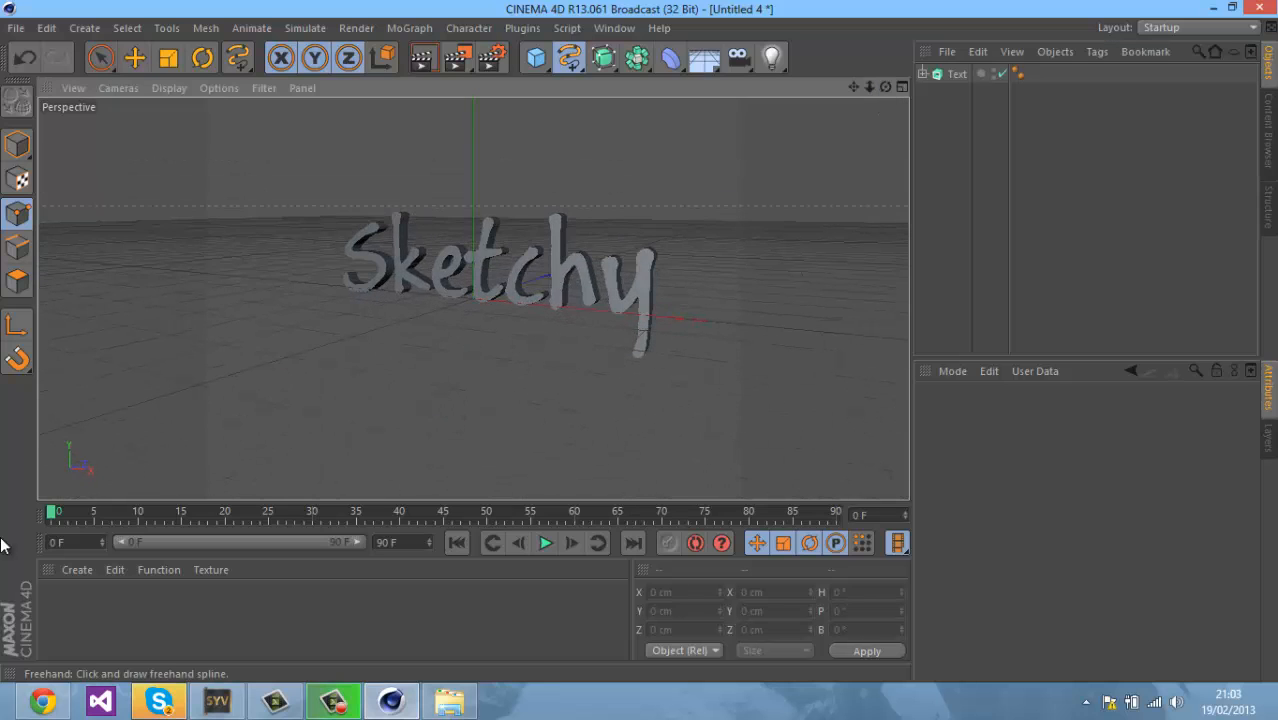
- Create a new material for the extruded text
click(77, 569)
click(115, 410)
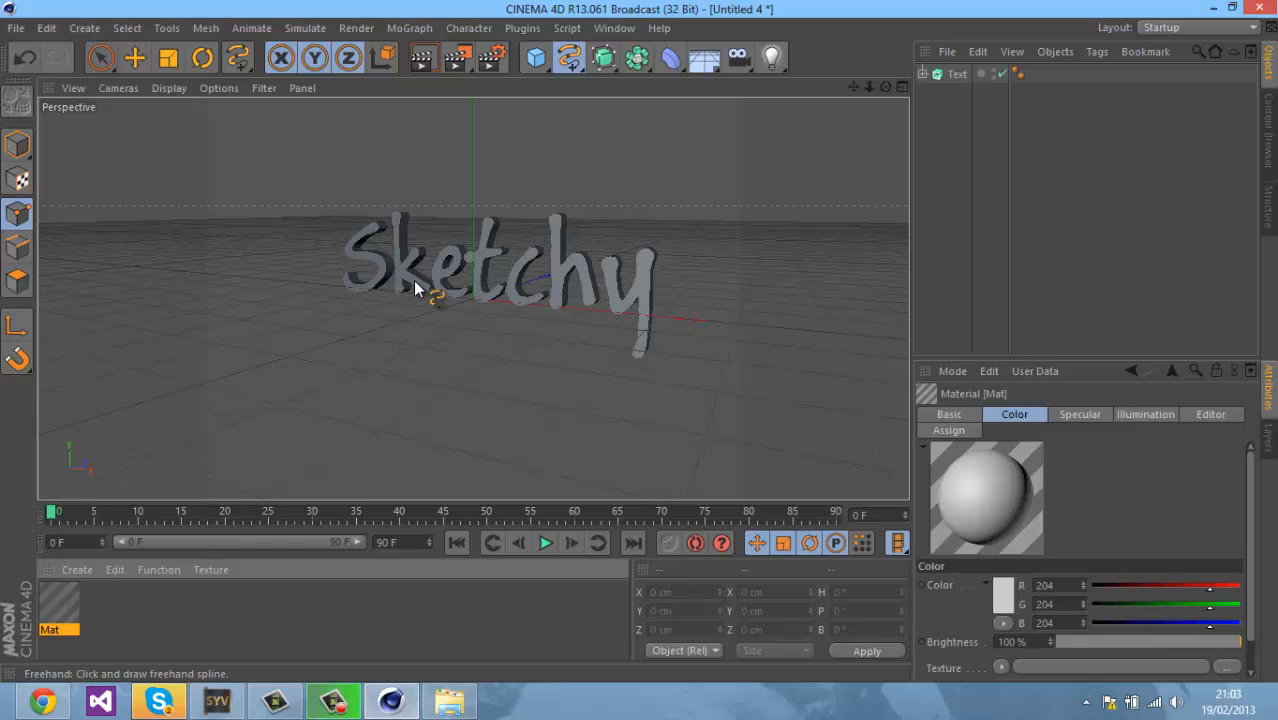
click(71, 572)
click(69, 597)
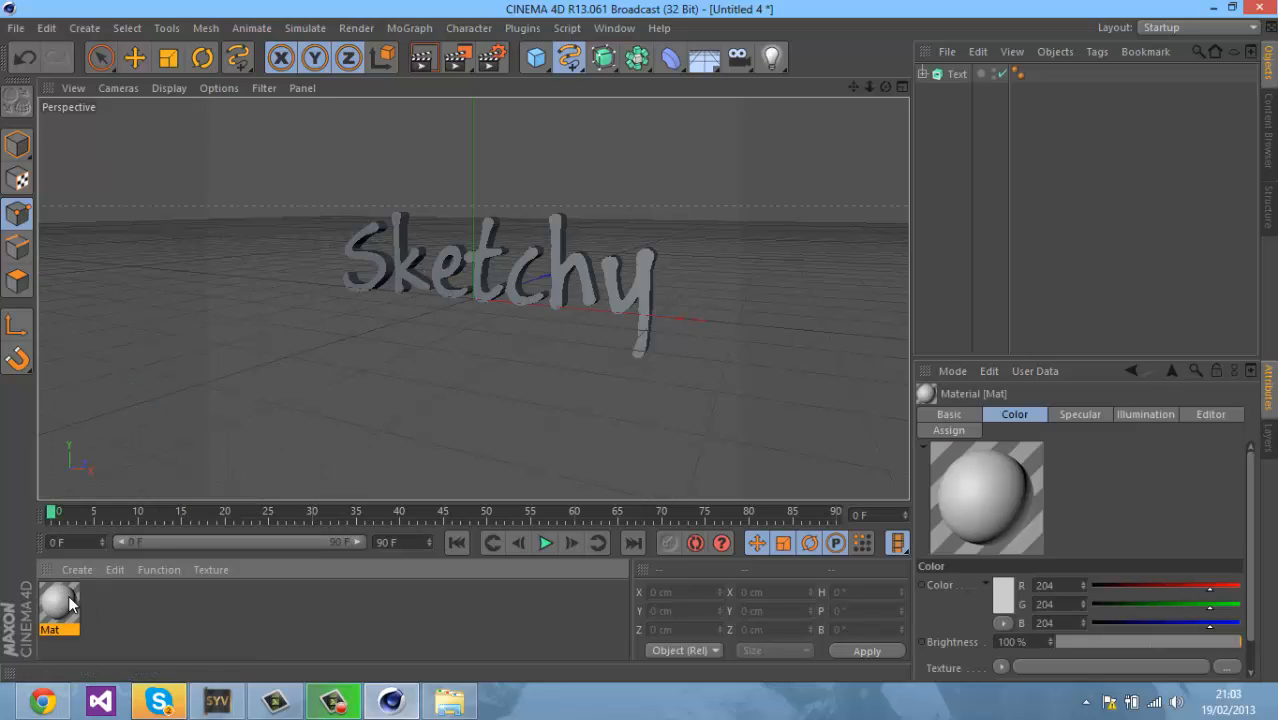
- Load Crumbled Paper.jpg from the Texture - Paper folder as the new material's color texture
double_click(57, 600)
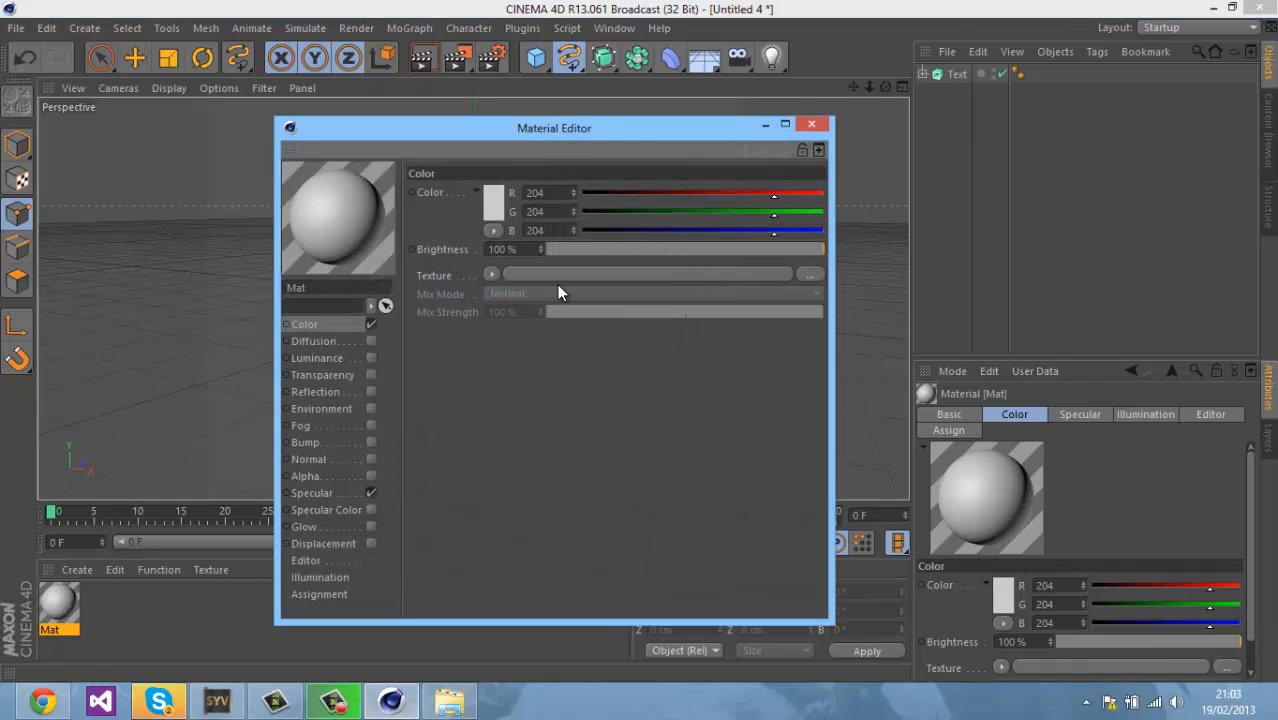
click(812, 274)
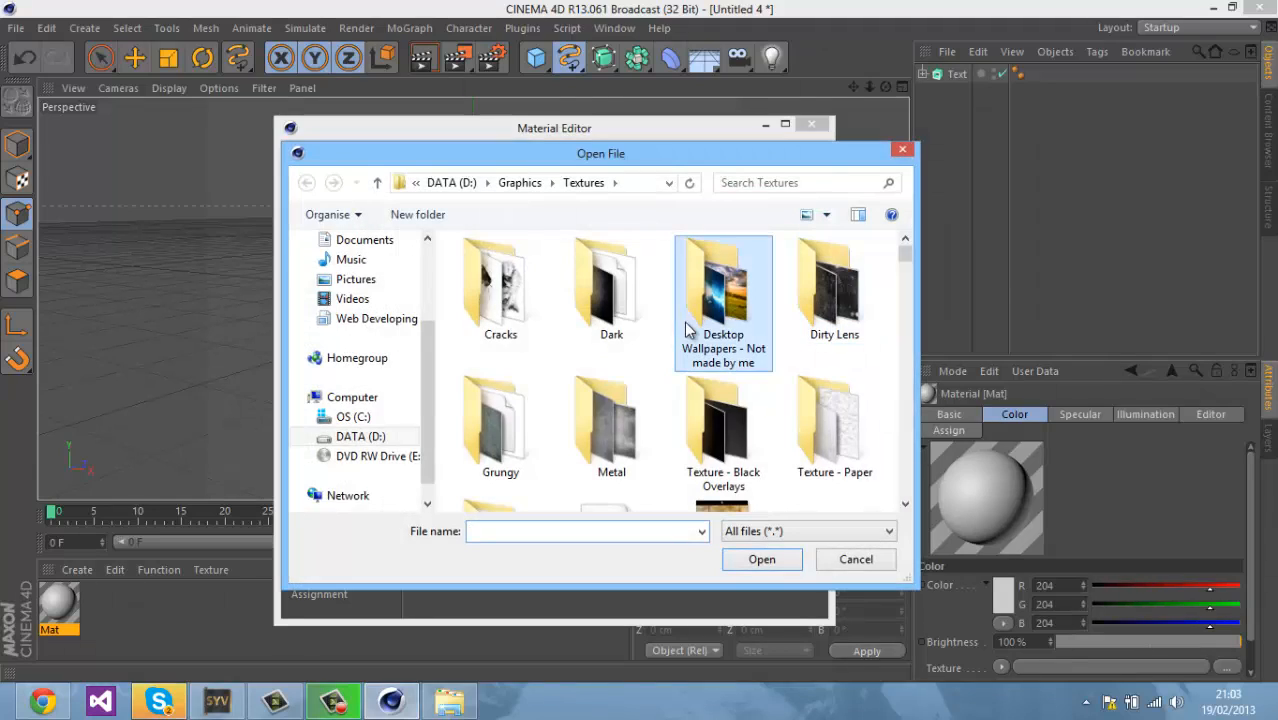
scroll(695, 320, down, 1)
double_click(838, 345)
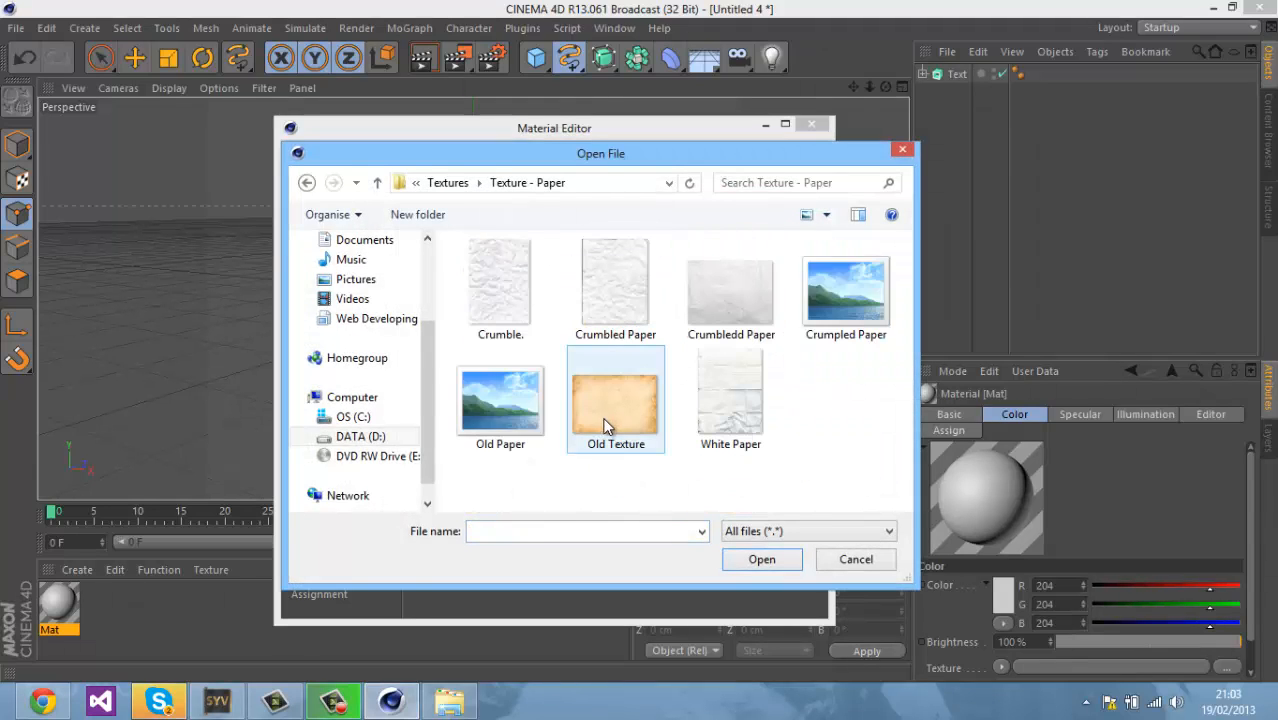
click(616, 400)
click(738, 398)
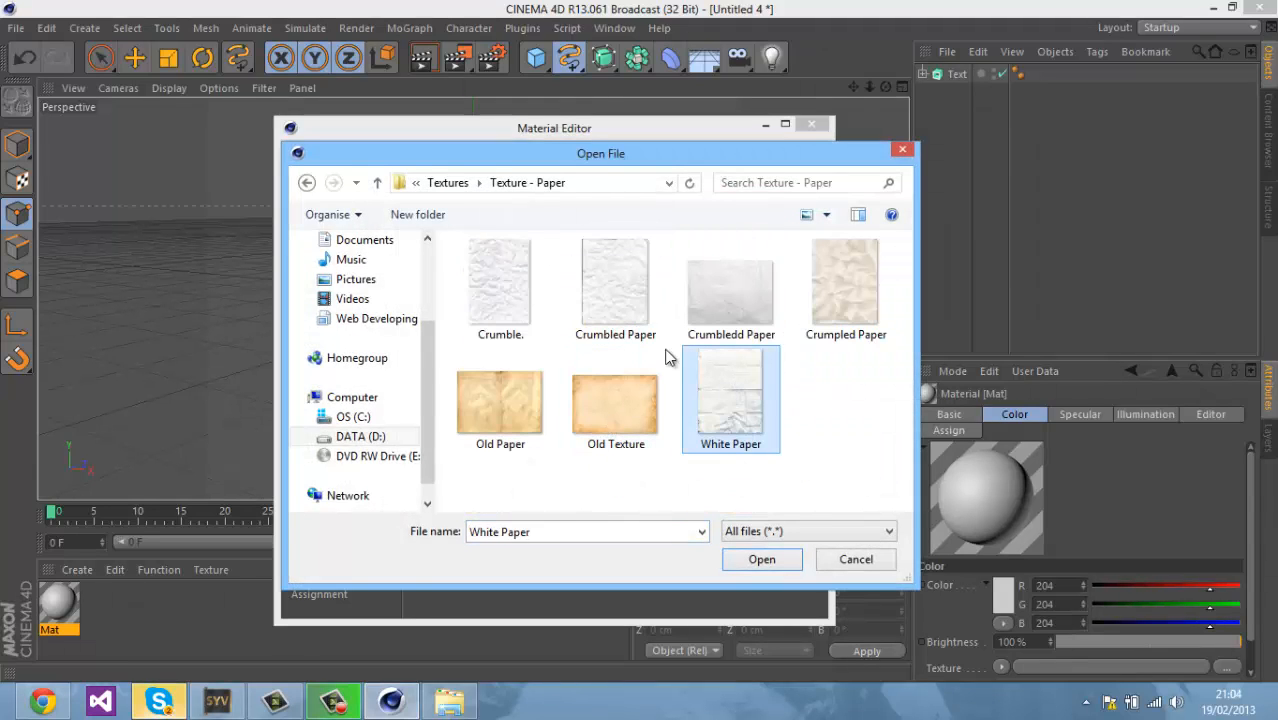
double_click(622, 309)
click(657, 410)
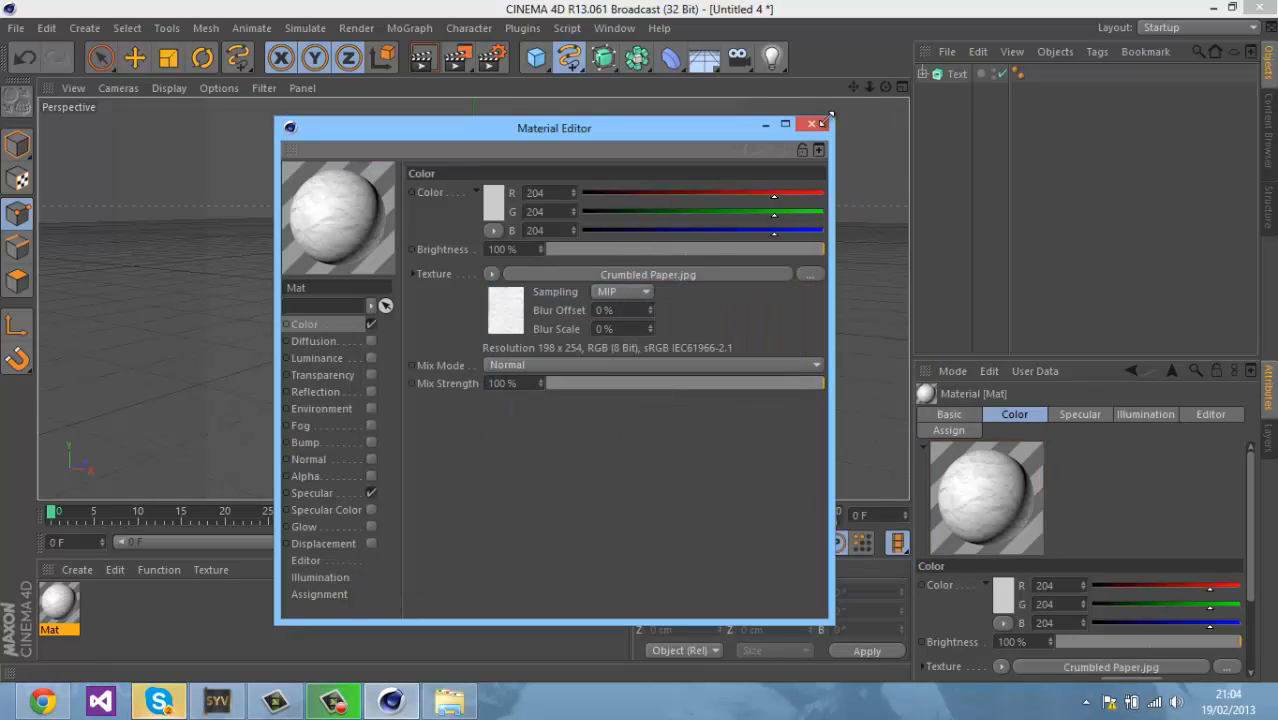
- Apply the crumpled-paper material to the extruded text, with Cubic projection on the Front side
click(811, 124)
drag(58, 600, 975, 74)
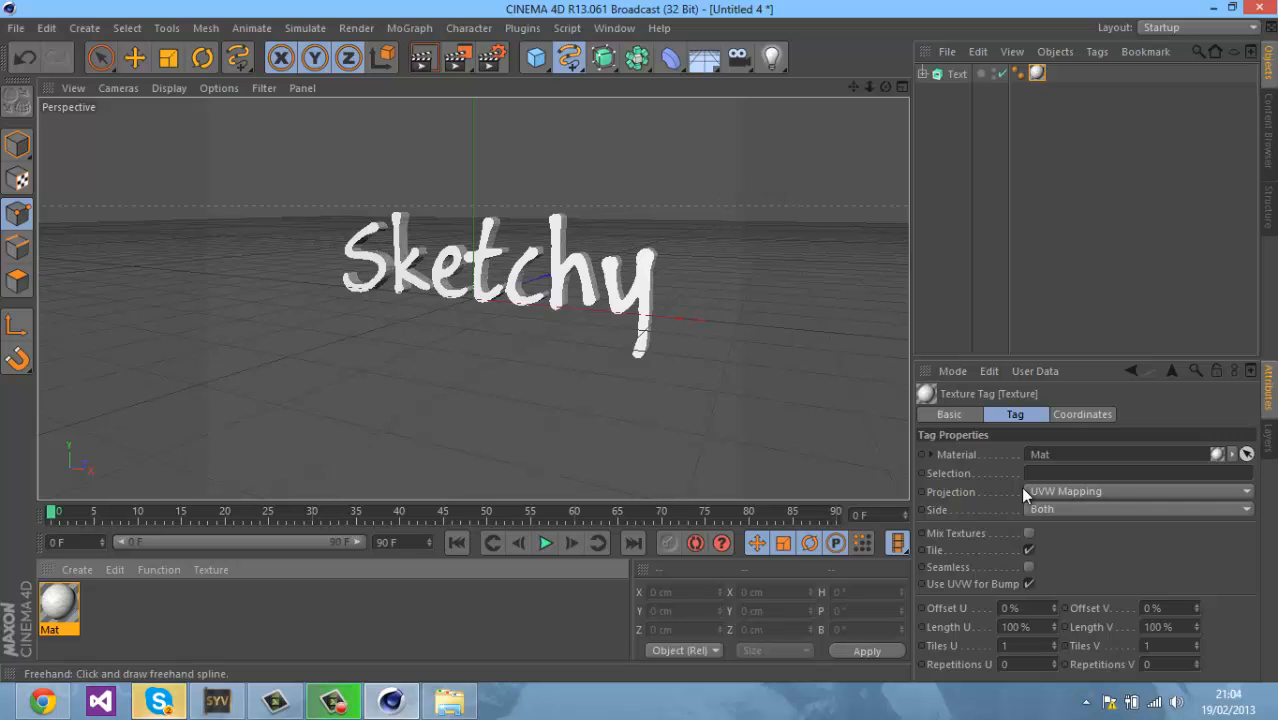
mouse_move(640, 348)
alt+mouse_down()
mouse_move(713, 360)
mouse_move(893, 234)
alt+mouse_up()
click(1094, 493)
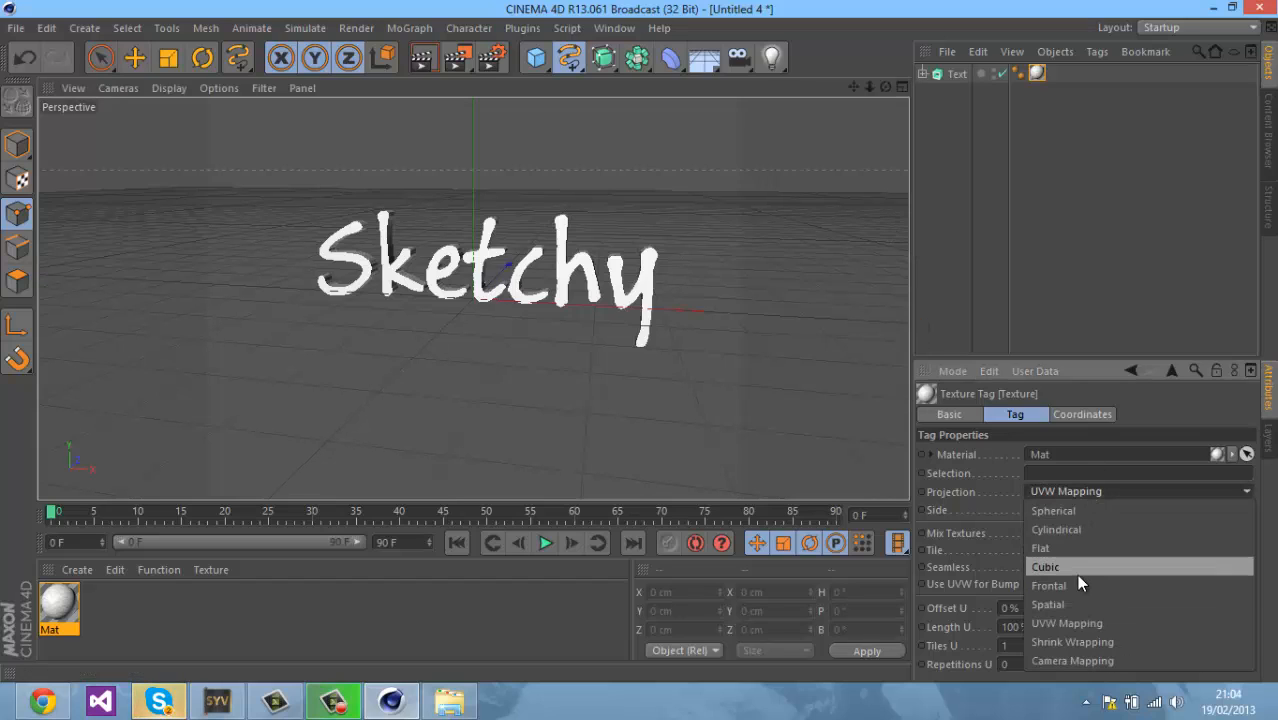
click(1076, 567)
click(1088, 510)
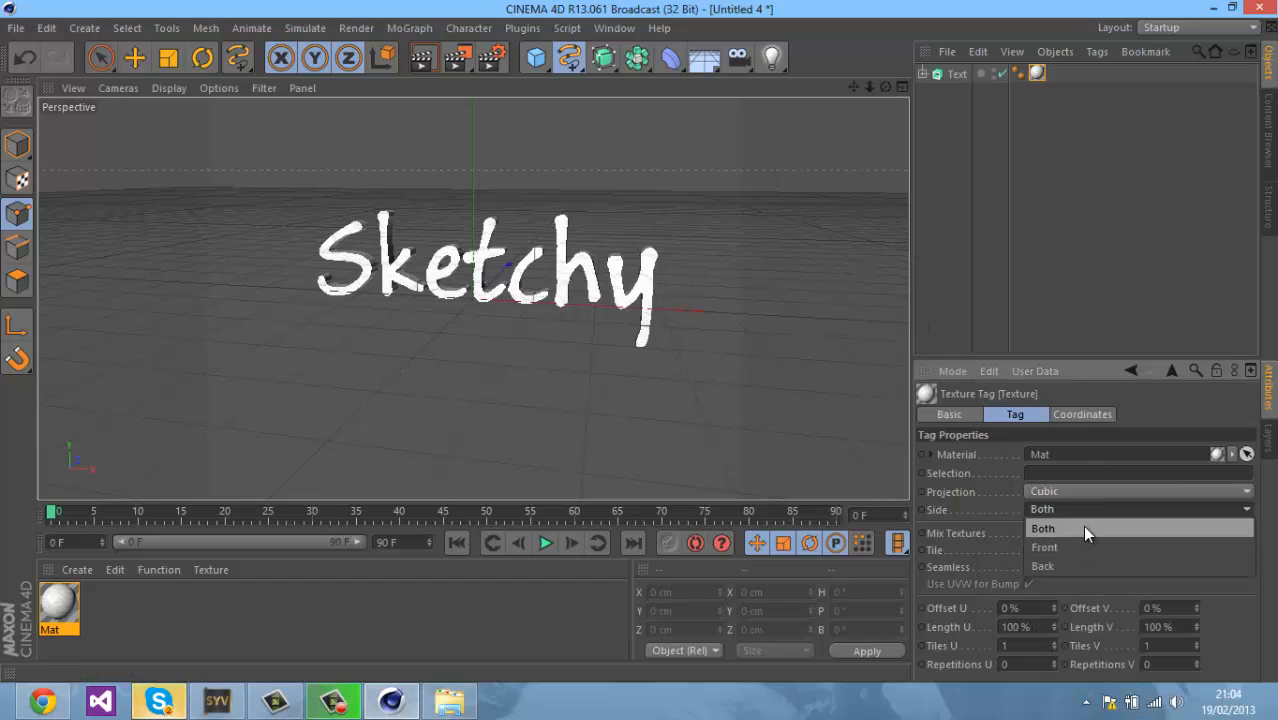
click(1081, 545)
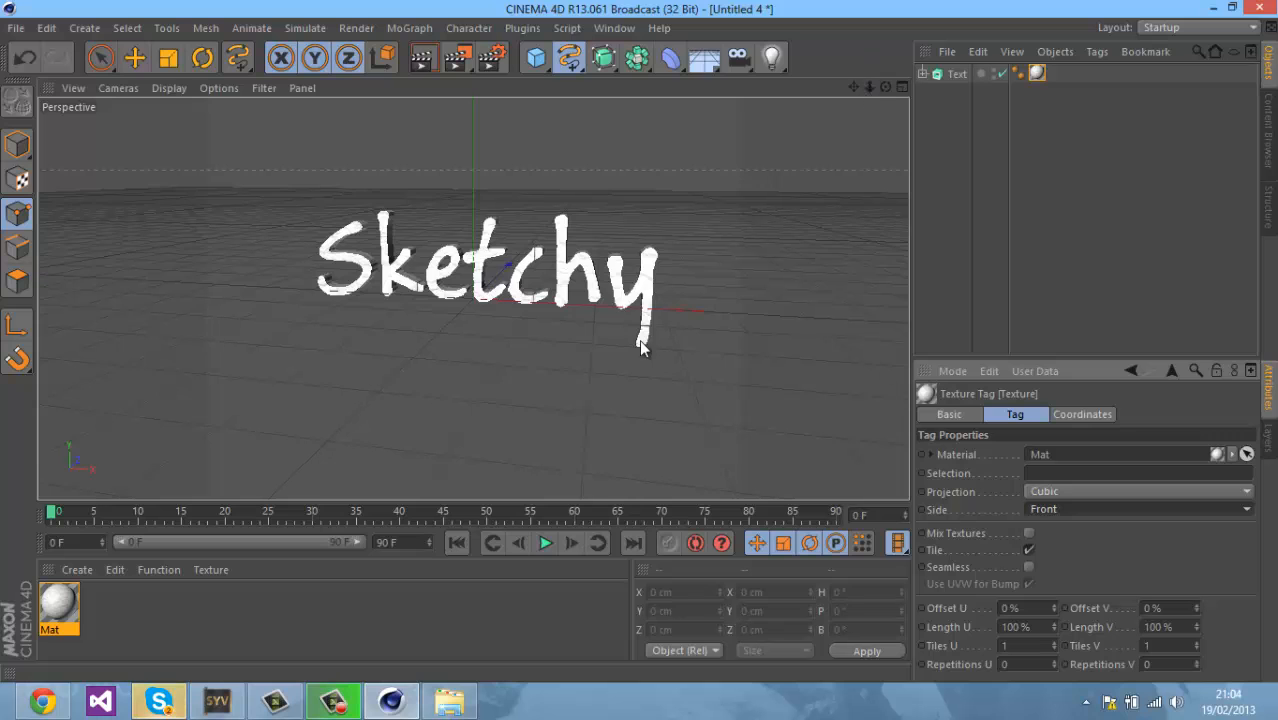
- Delete the stray freehand spline above the extruded text
scroll(641, 340, up, 10)
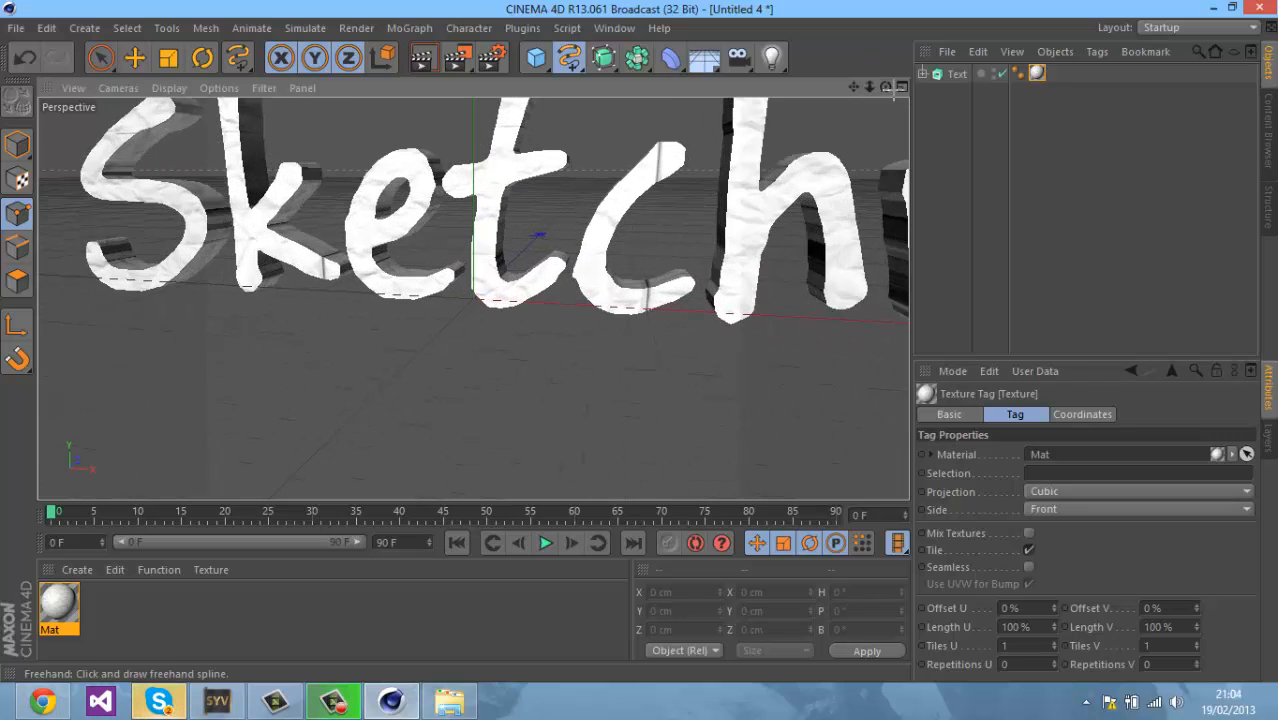
click(904, 97)
drag(886, 88, 643, 341)
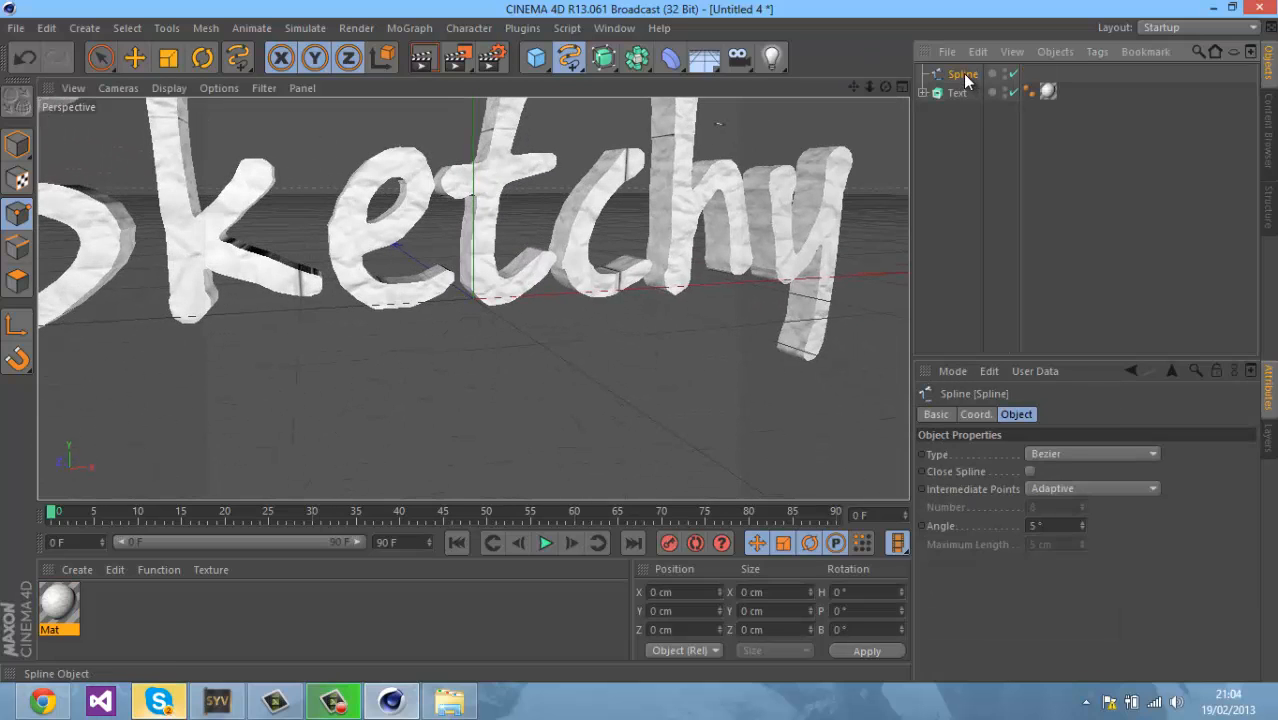
key(Delete)
- Render the paper-textured text to the Picture Viewer, inspect the result and close the viewer
click(362, 28)
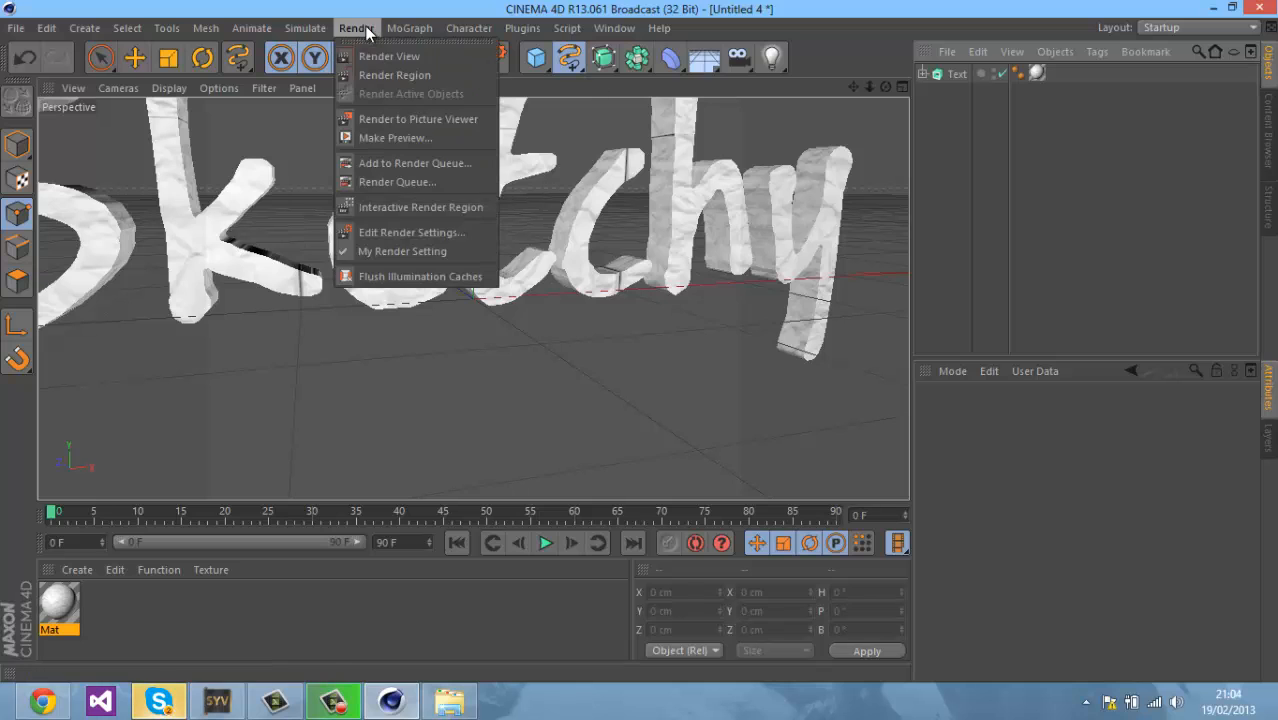
click(384, 118)
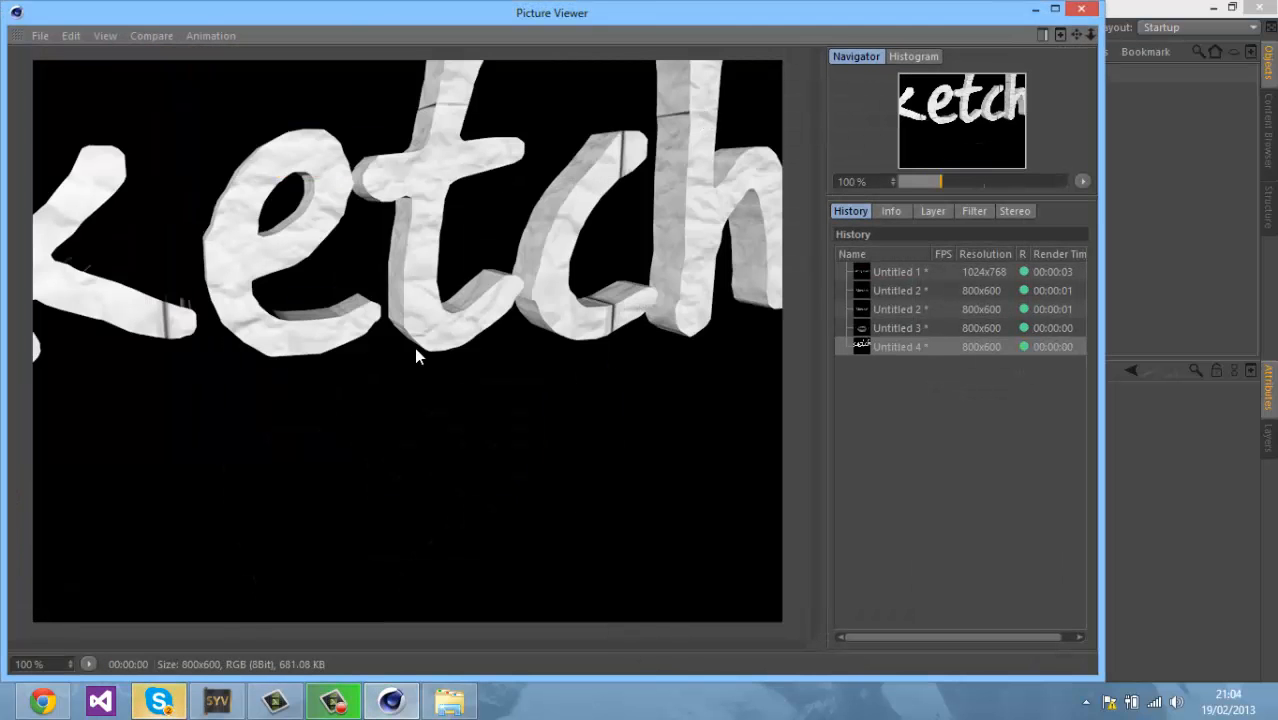
scroll(417, 351, down, 3)
scroll(448, 290, up, 3)
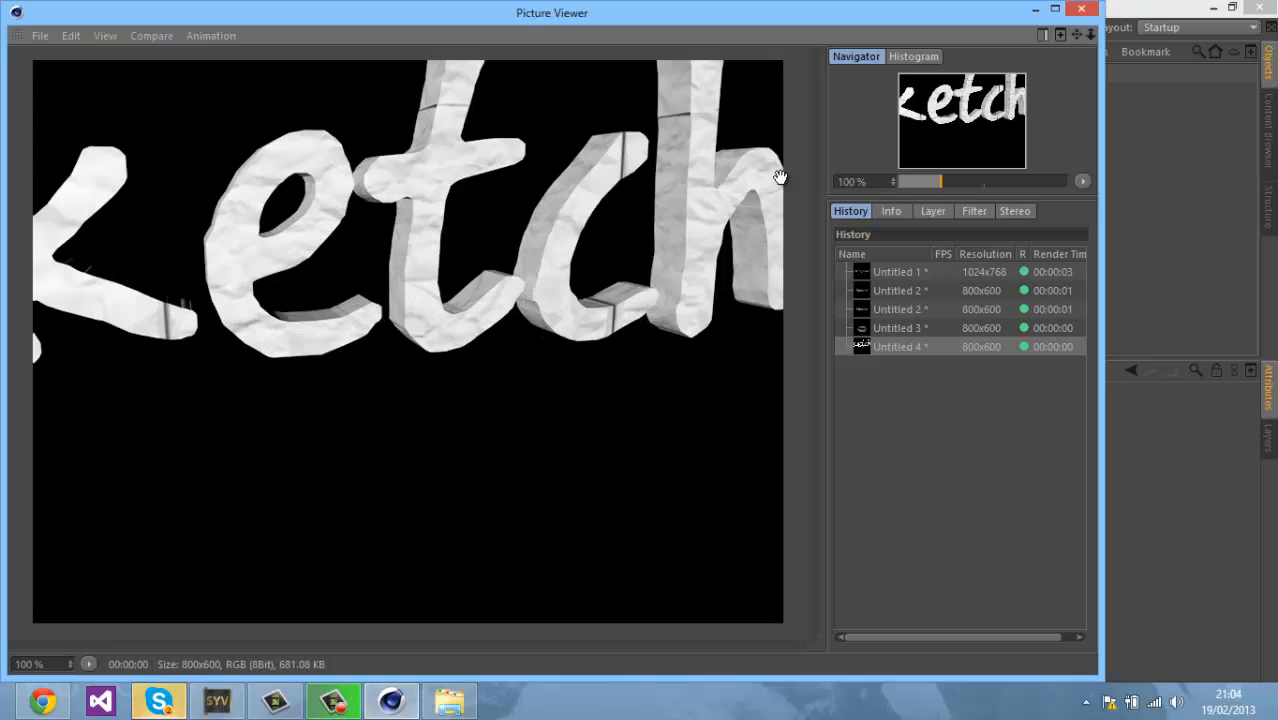
click(1081, 9)
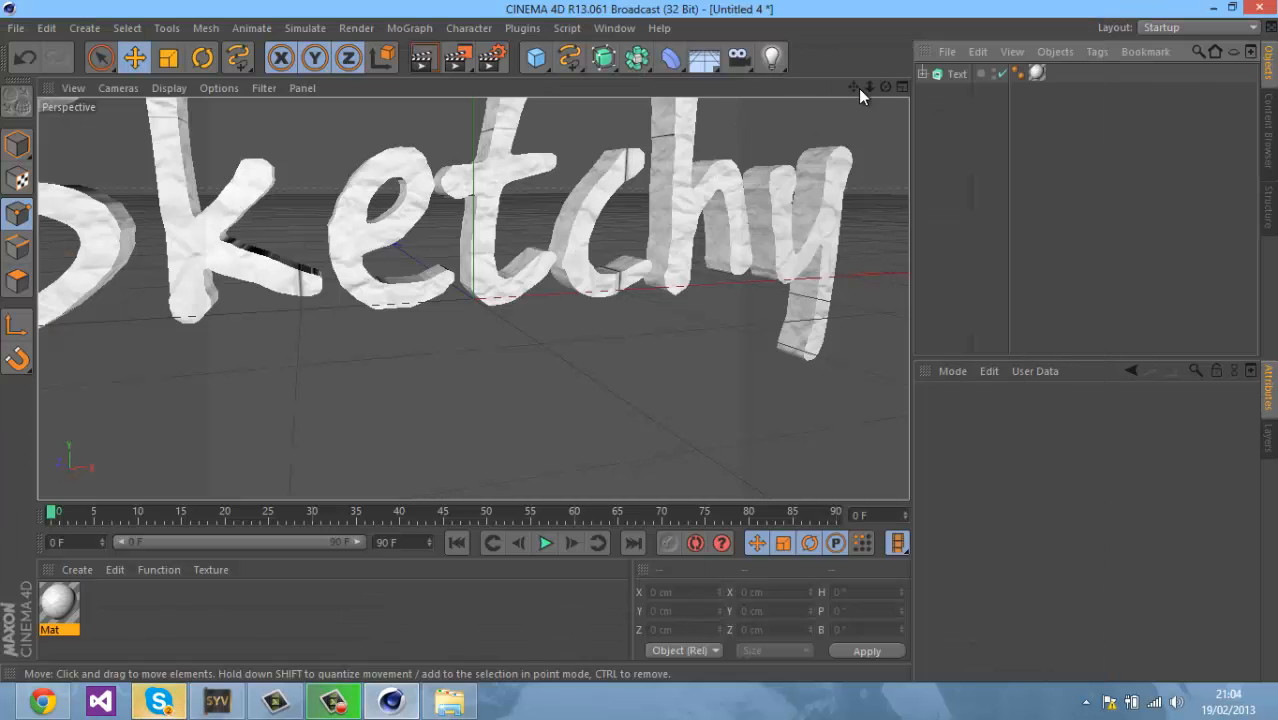
- Duplicate the extruded Text object together with its material
drag(884, 88, 640, 342)
scroll(639, 346, down, 8)
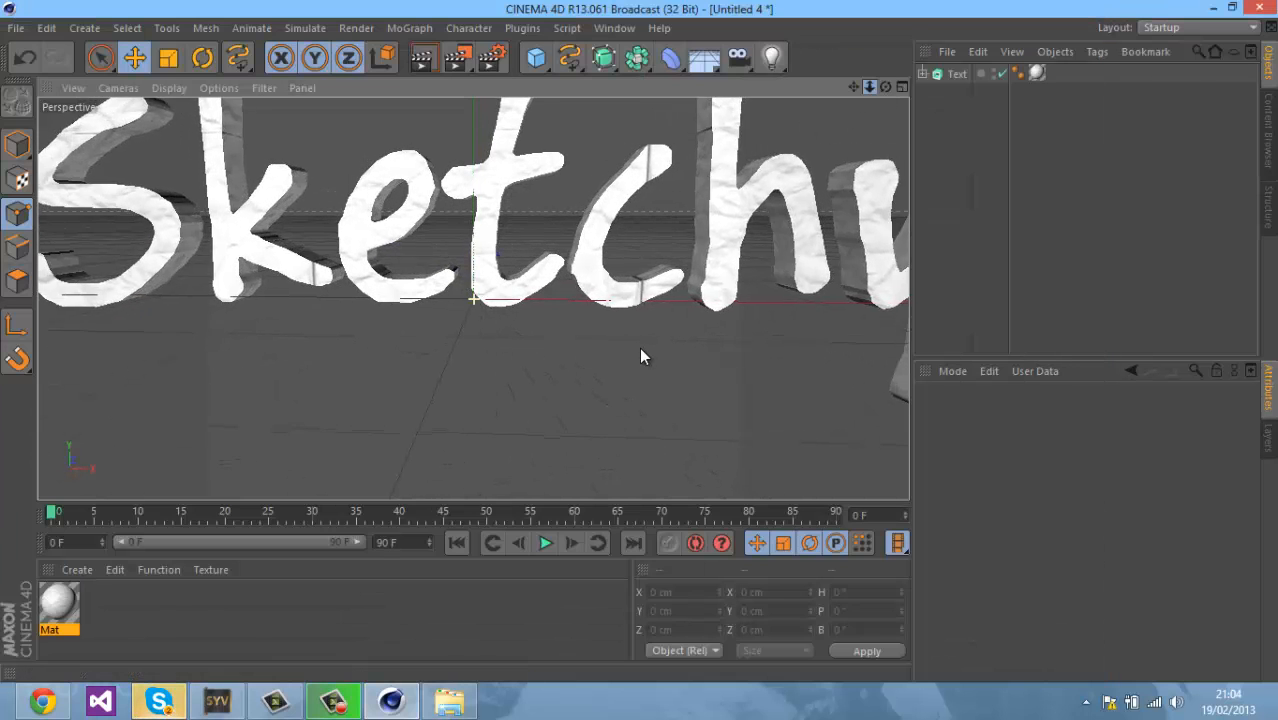
scroll(643, 354, down, 2)
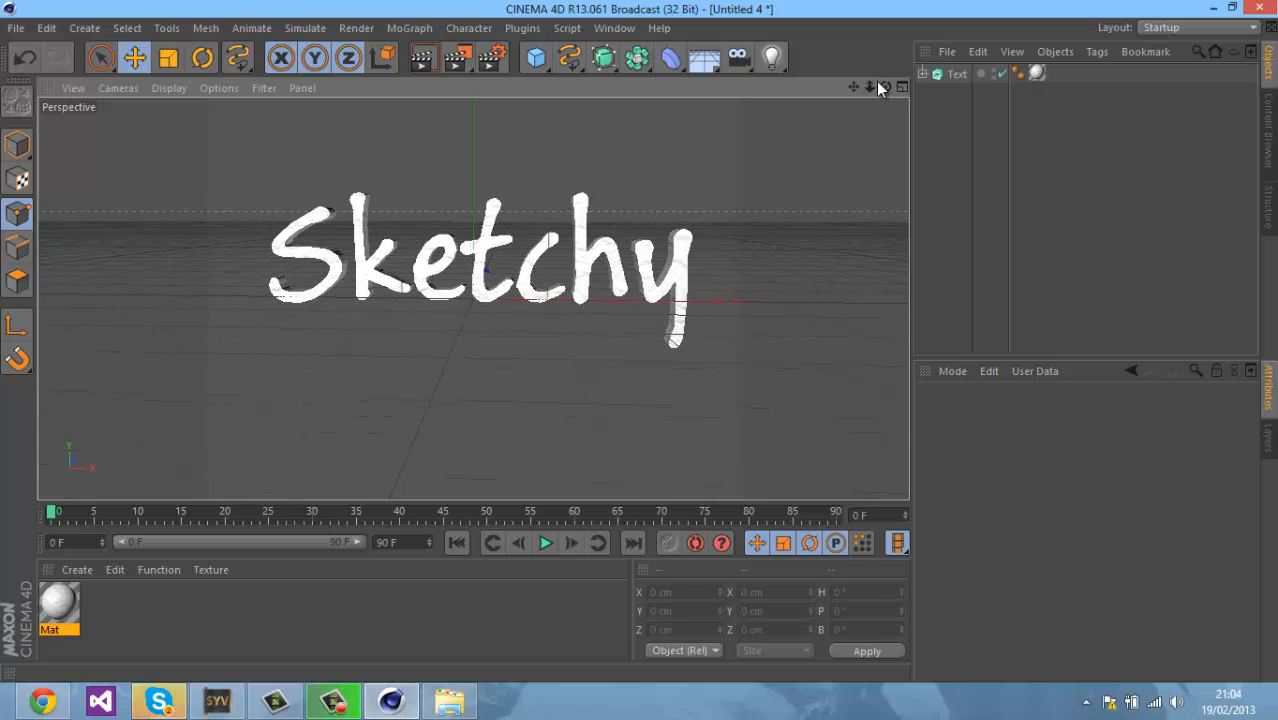
click(537, 60)
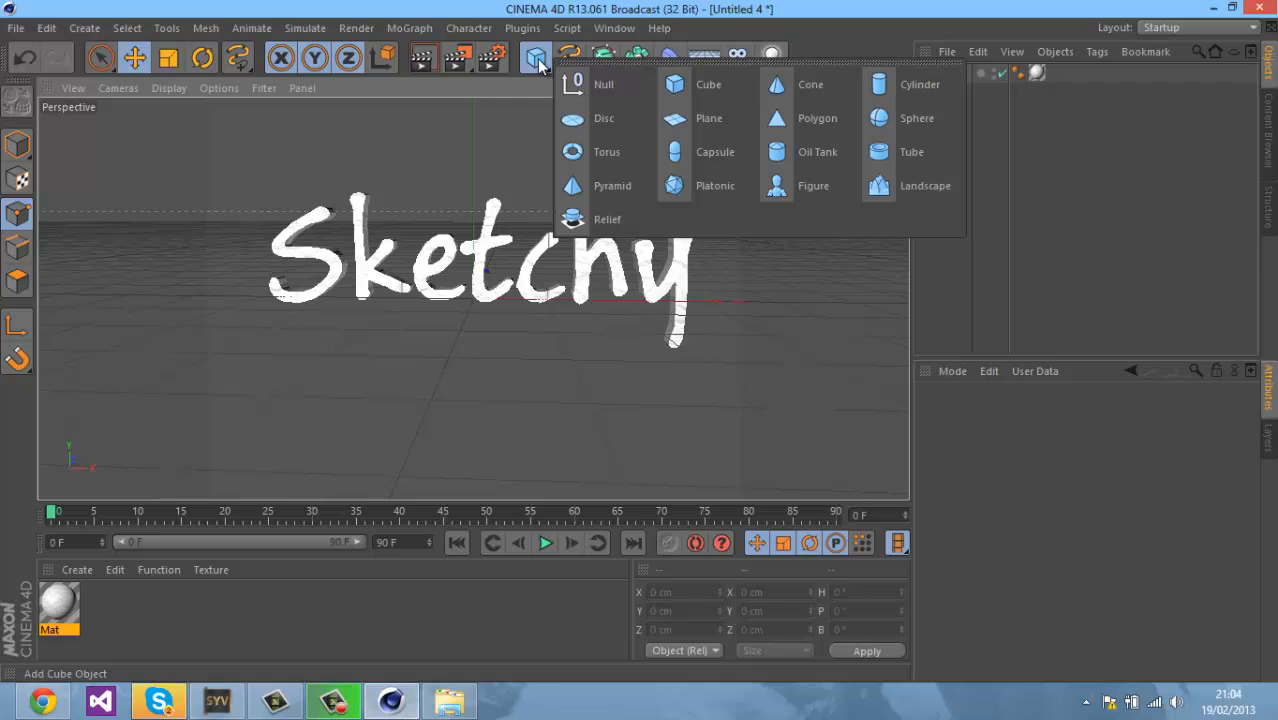
click(960, 75)
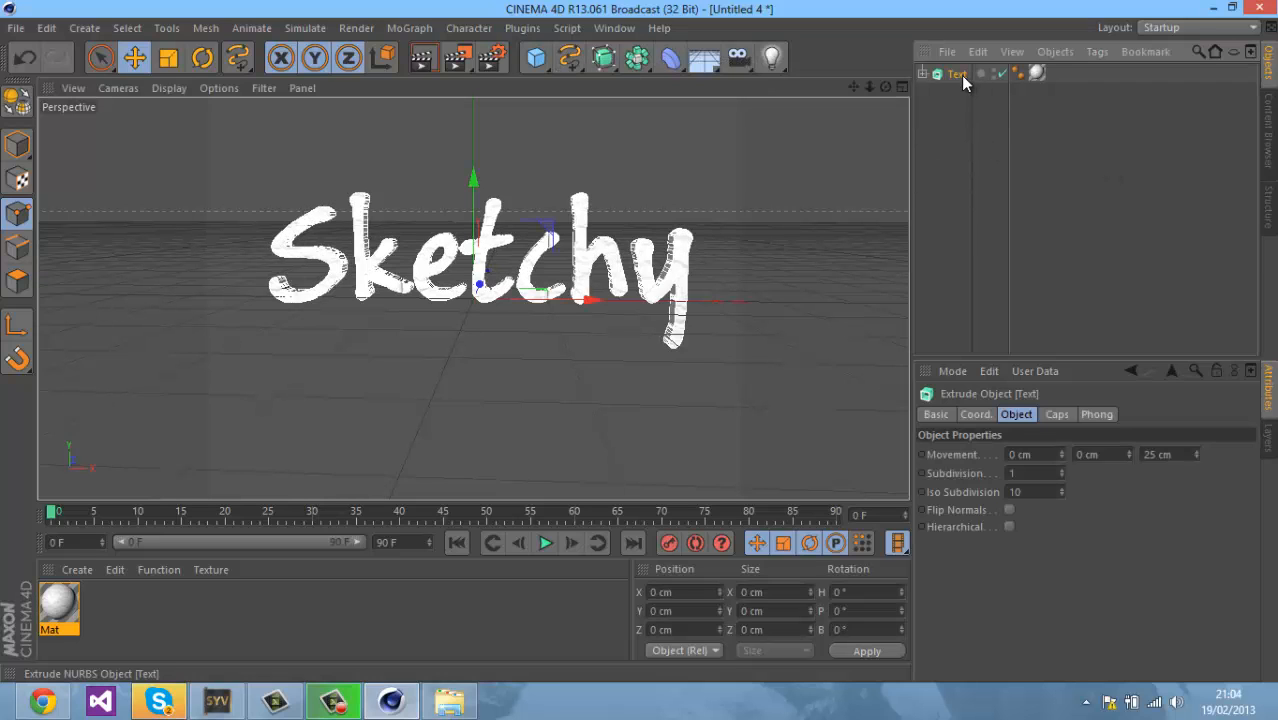
click(969, 101)
click(958, 74)
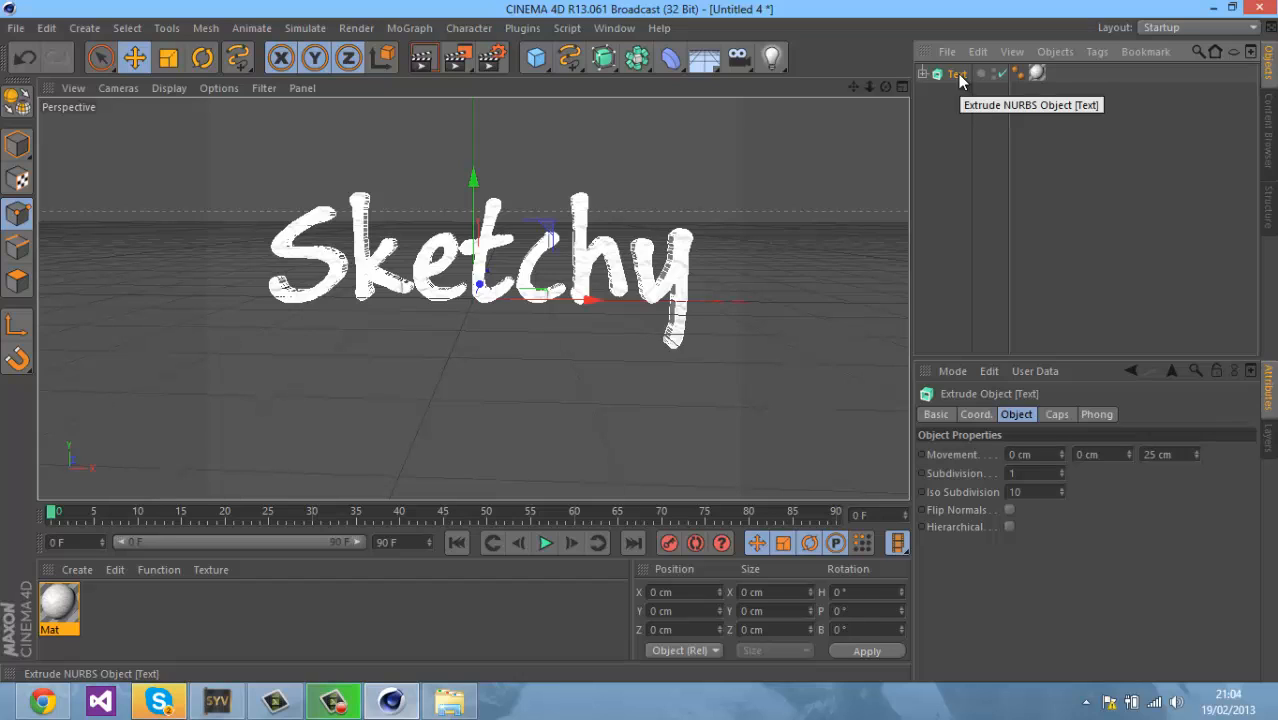
key(ctrl+v)
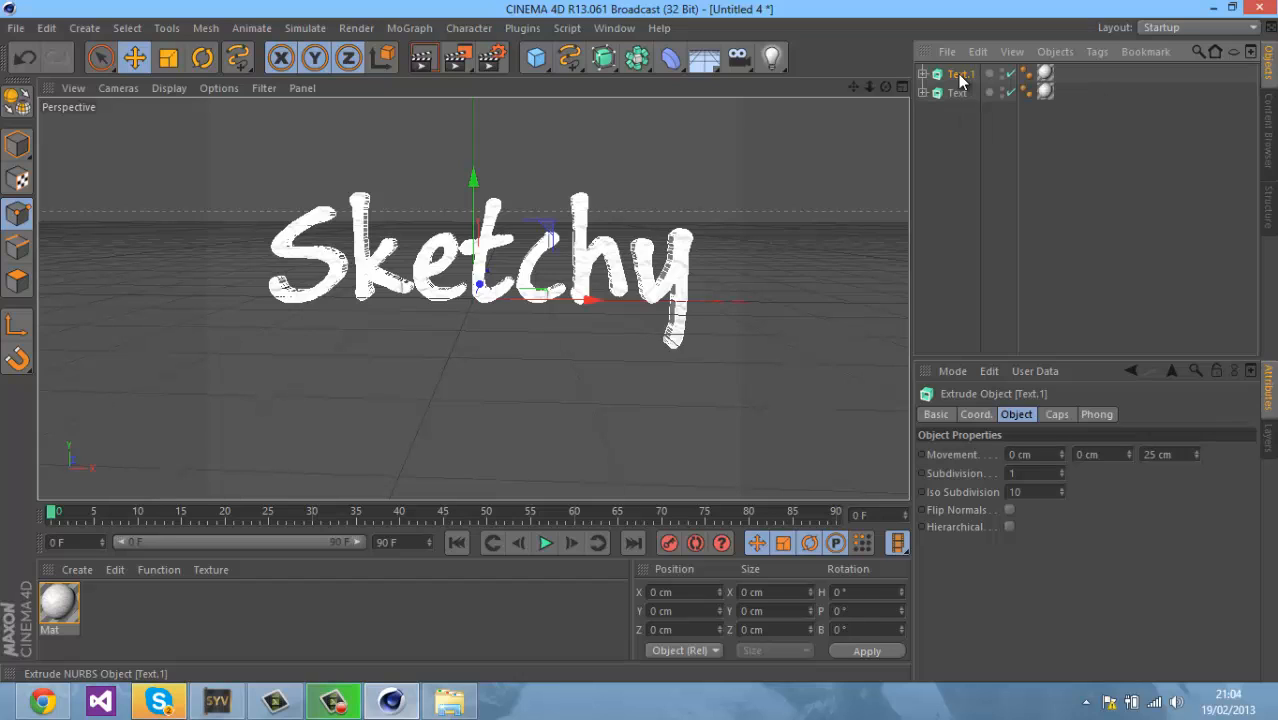
- Rename the duplicated text object as ttt and remove its material tag
double_click(960, 76)
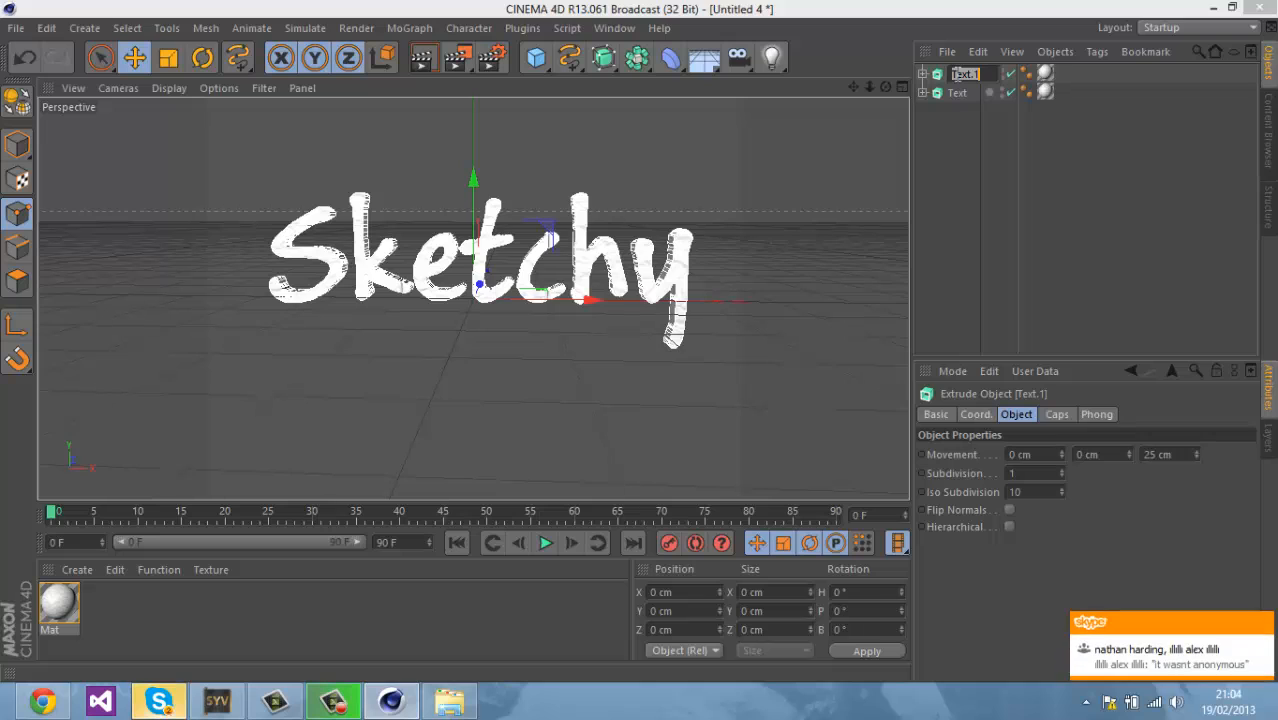
text(ttt)
key(Return)
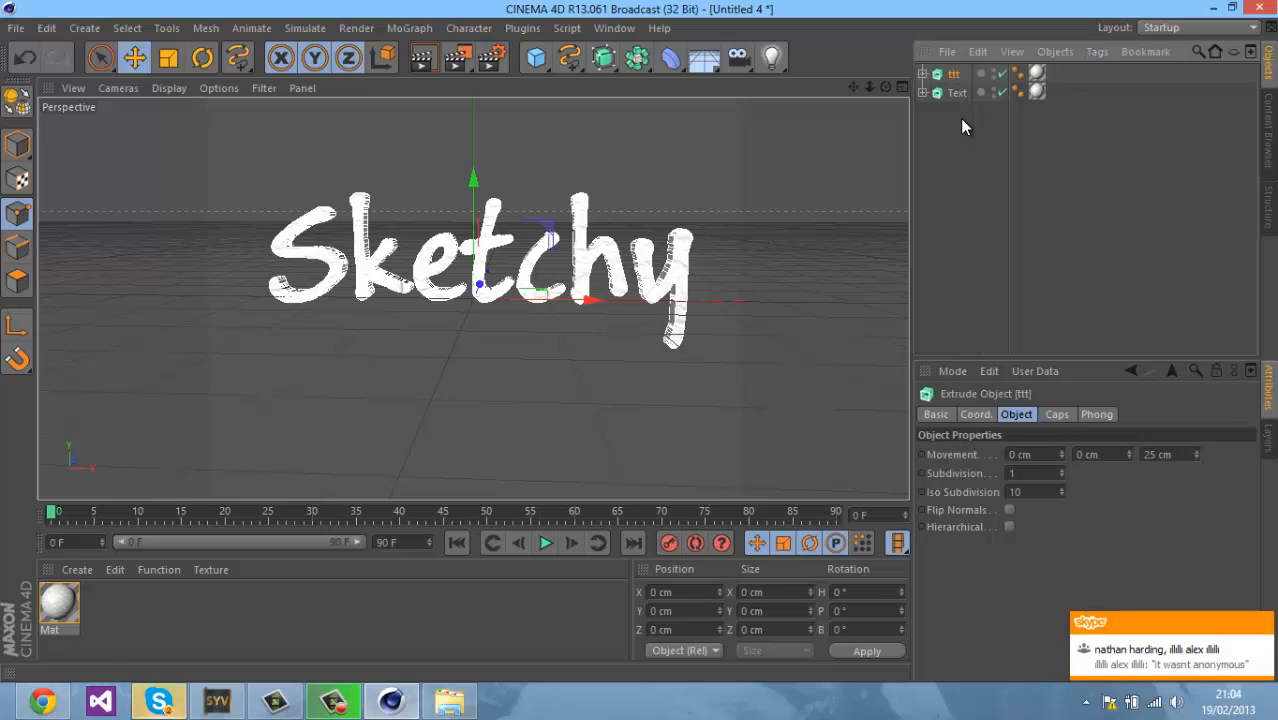
click(1036, 75)
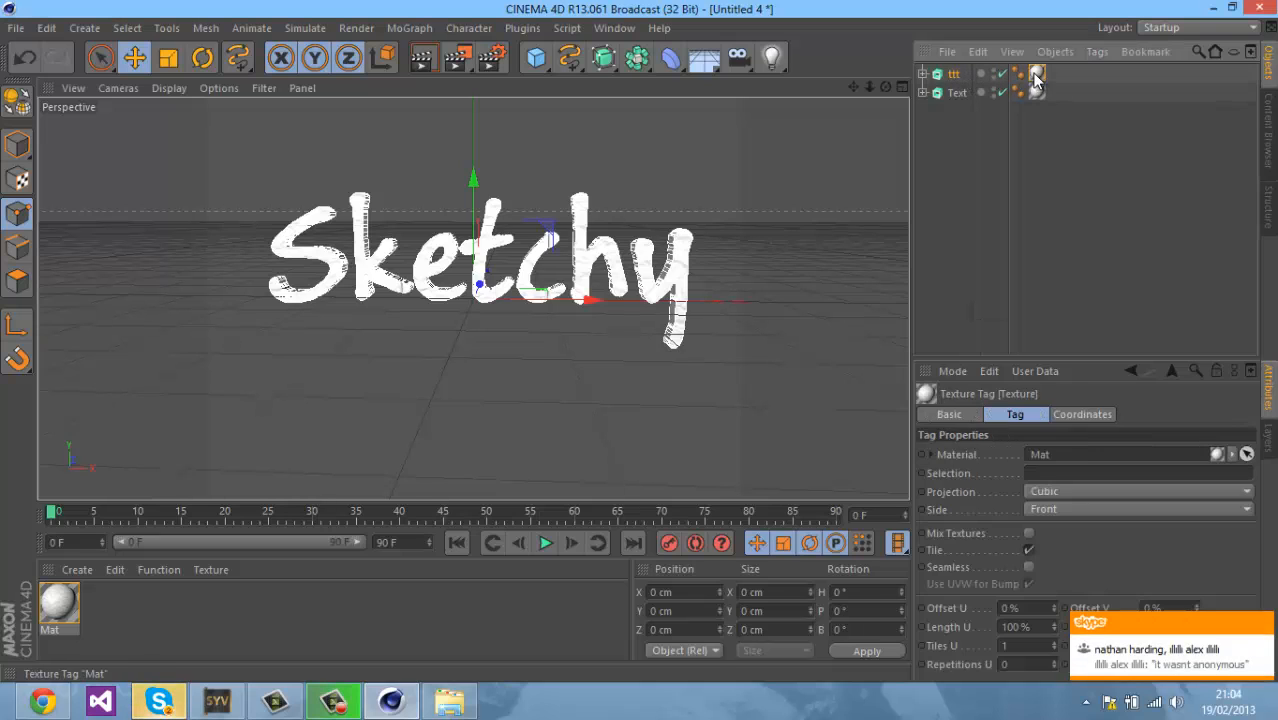
key(Delete)
- Set both the start and end caps of the ttt object to Fillet
click(955, 74)
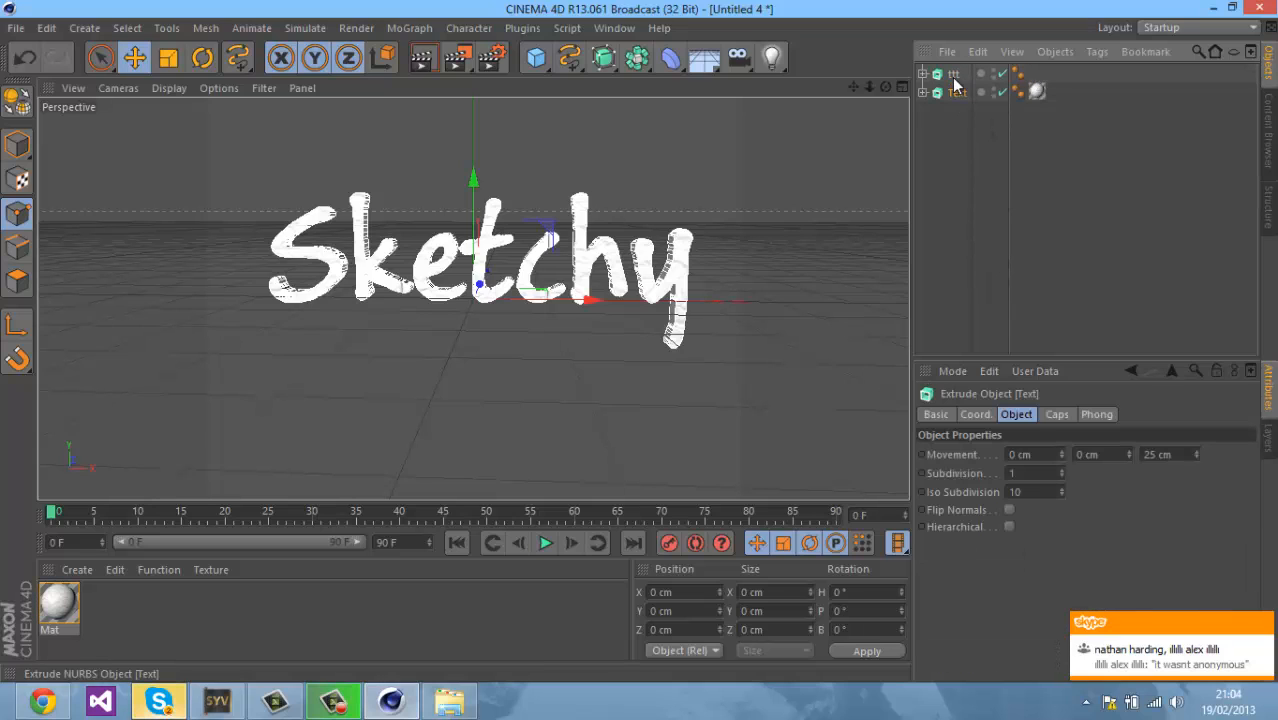
click(1057, 414)
click(1055, 454)
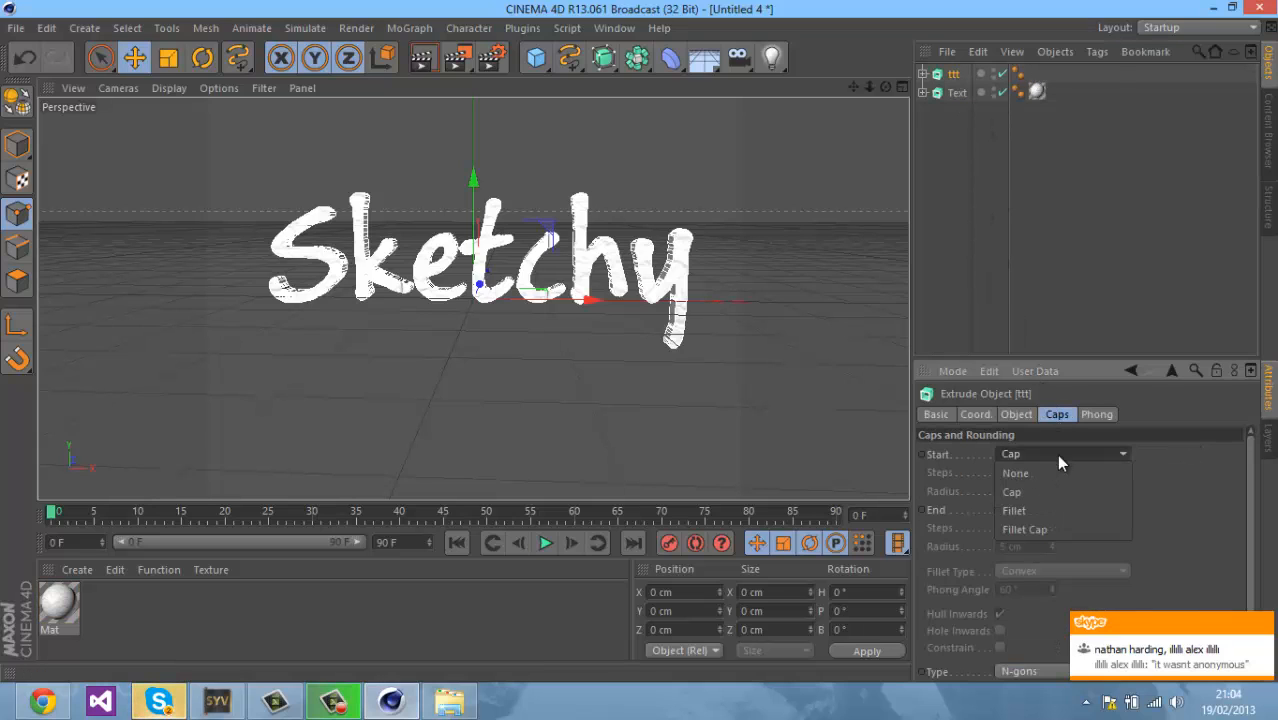
click(1048, 510)
click(1048, 511)
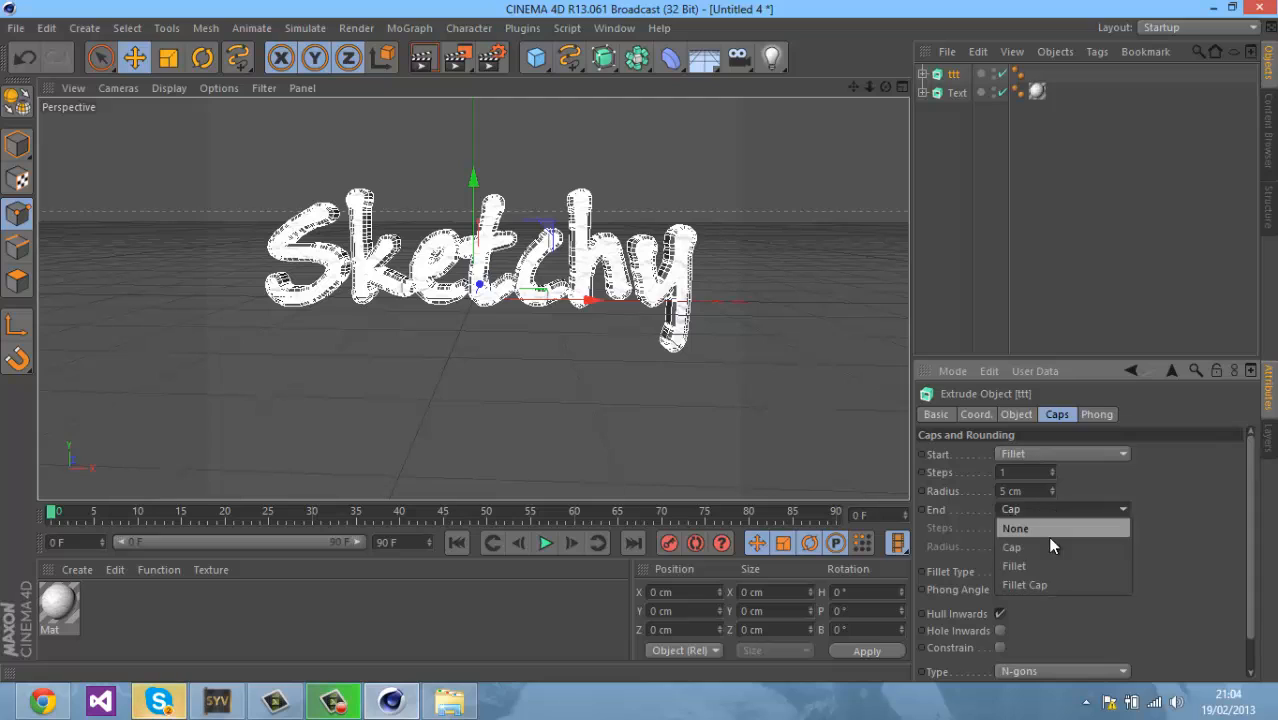
click(1043, 566)
- Try the Linear fillet type on the ttt object's caps, and set it to Engraved instead
click(1044, 574)
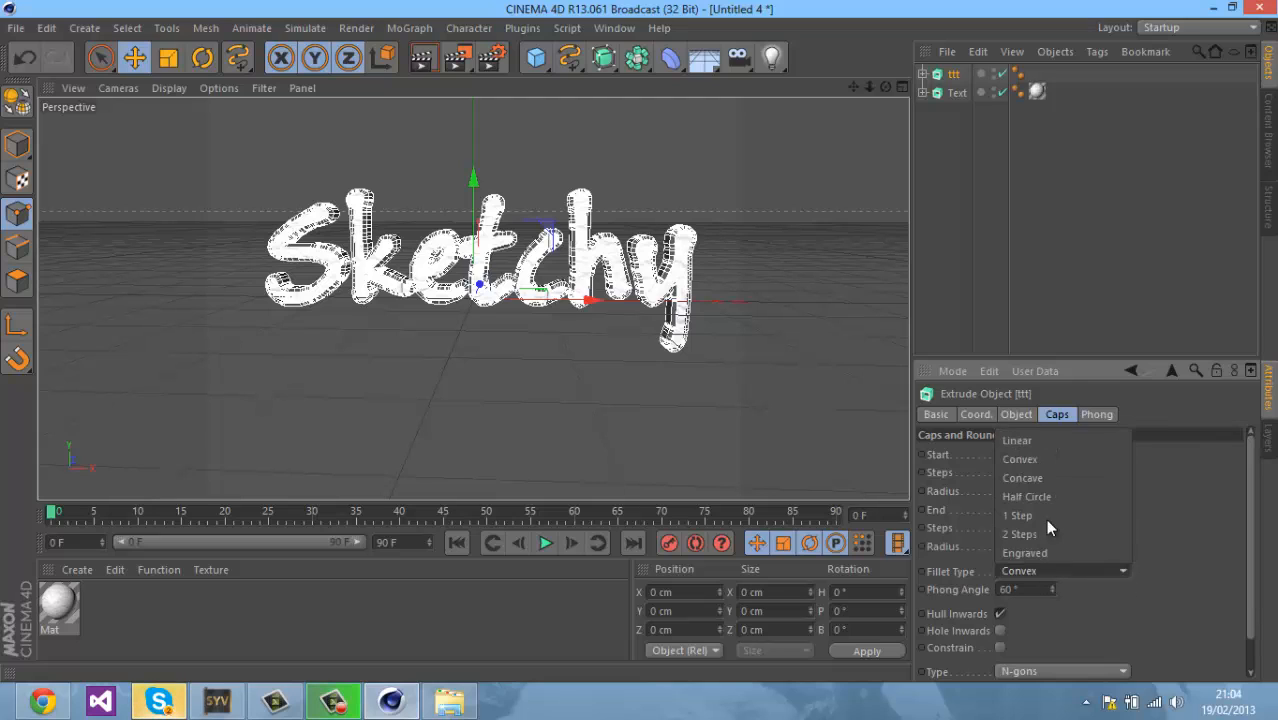
click(1045, 430)
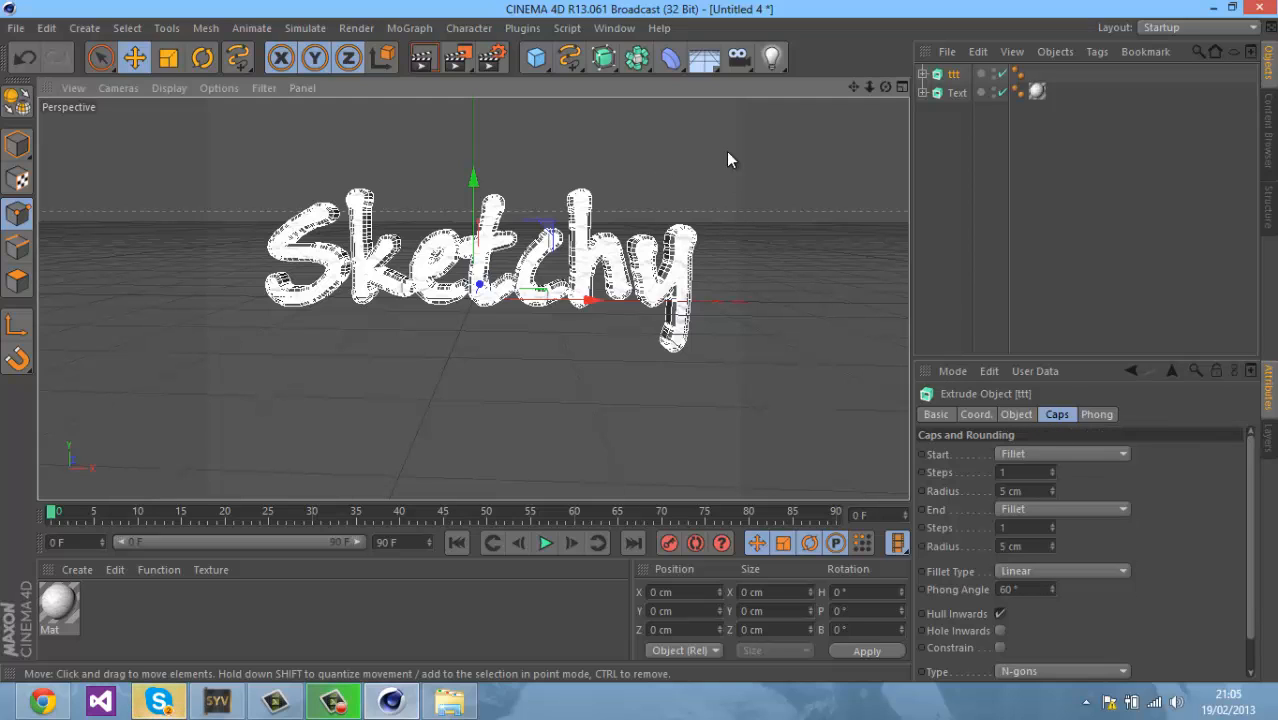
mouse_move(885, 87)
mouse_down()
mouse_move(633, 350)
mouse_move(650, 338)
mouse_up()
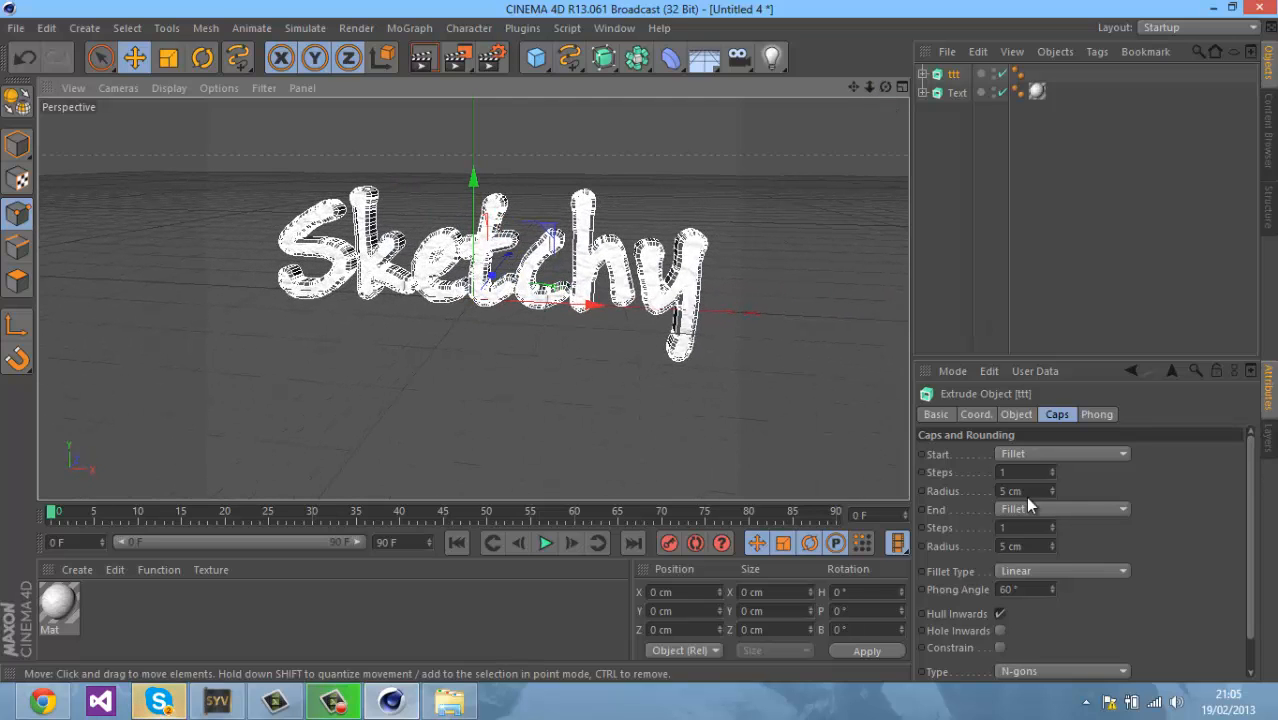
click(1044, 568)
click(1052, 553)
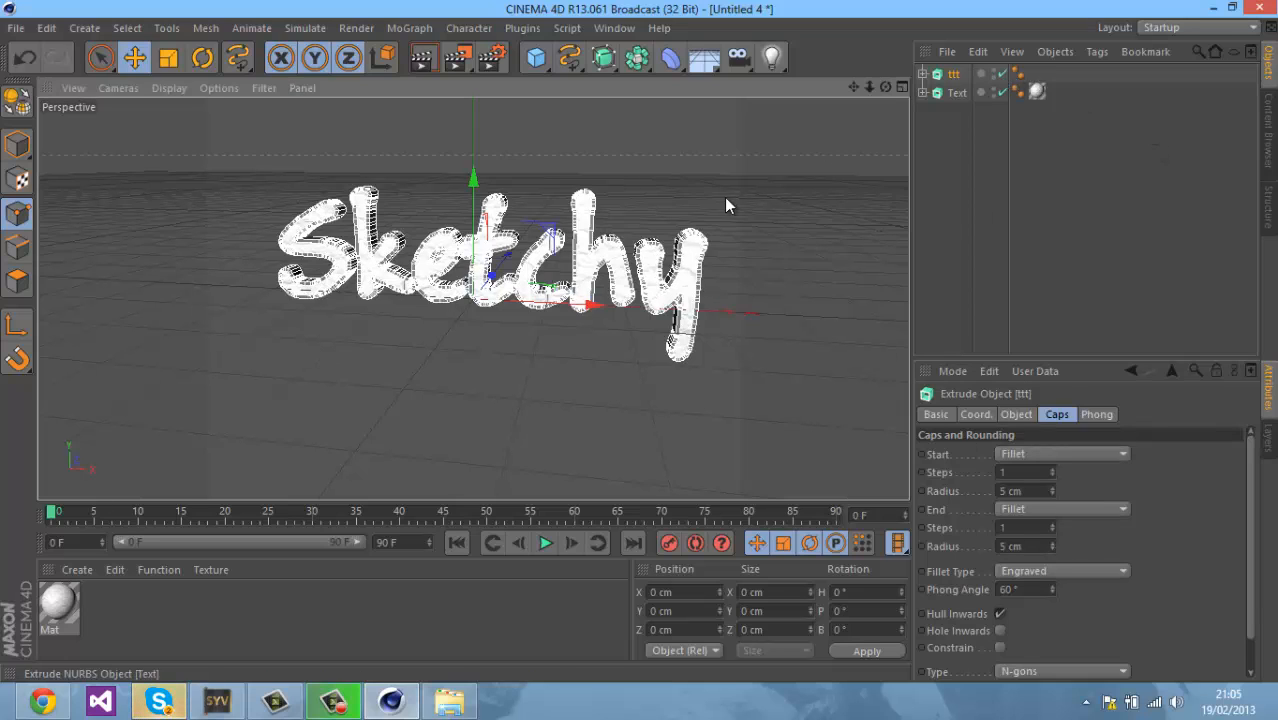
- Create a second material for the ttt object and open it for editing
click(80, 569)
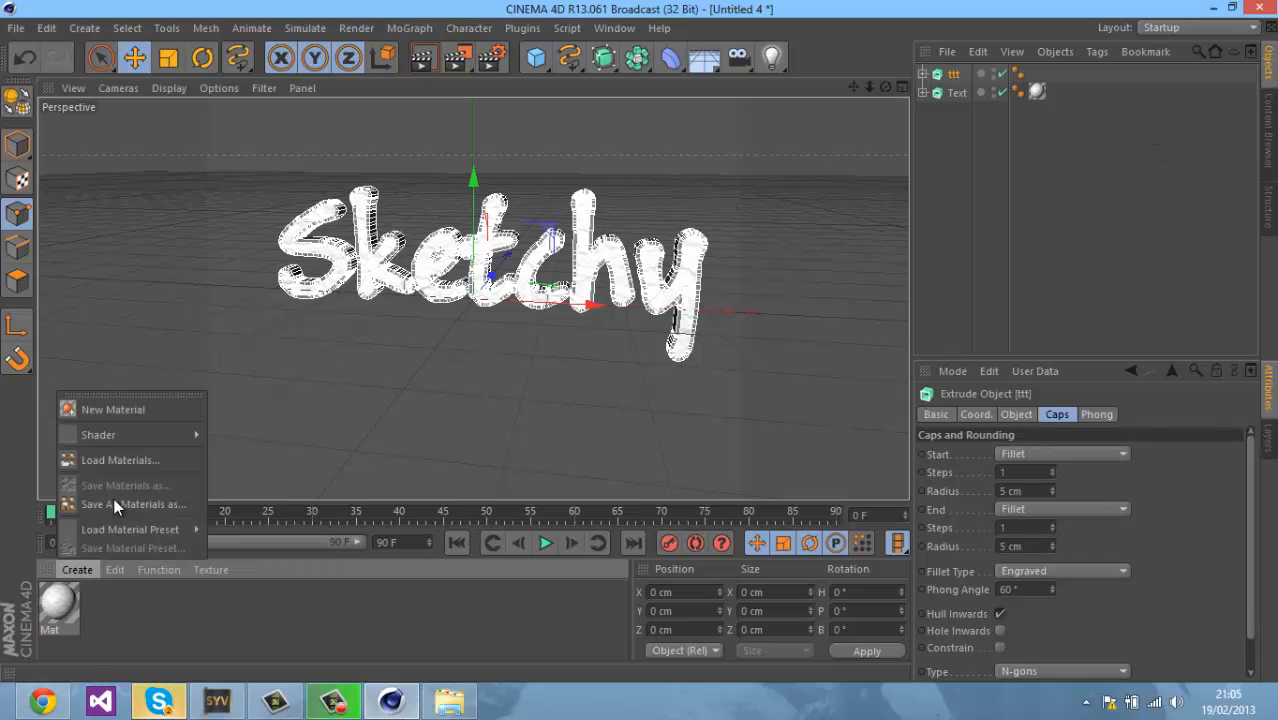
click(128, 409)
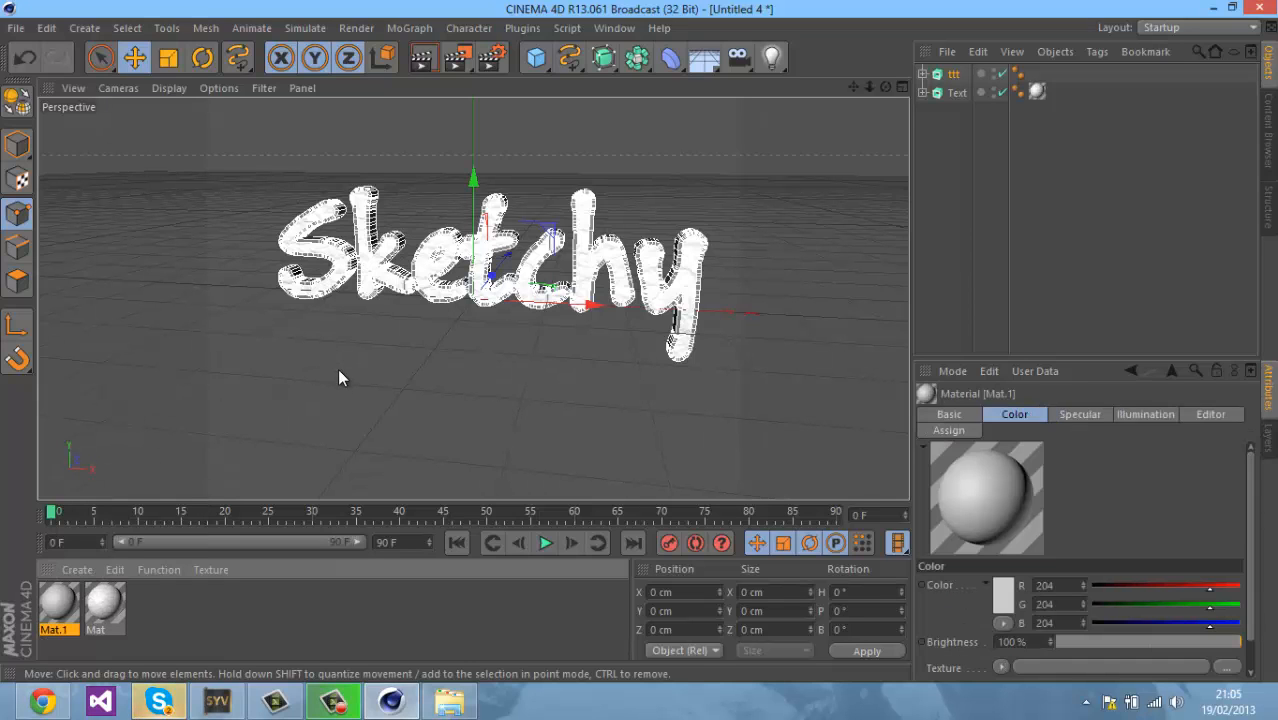
double_click(64, 603)
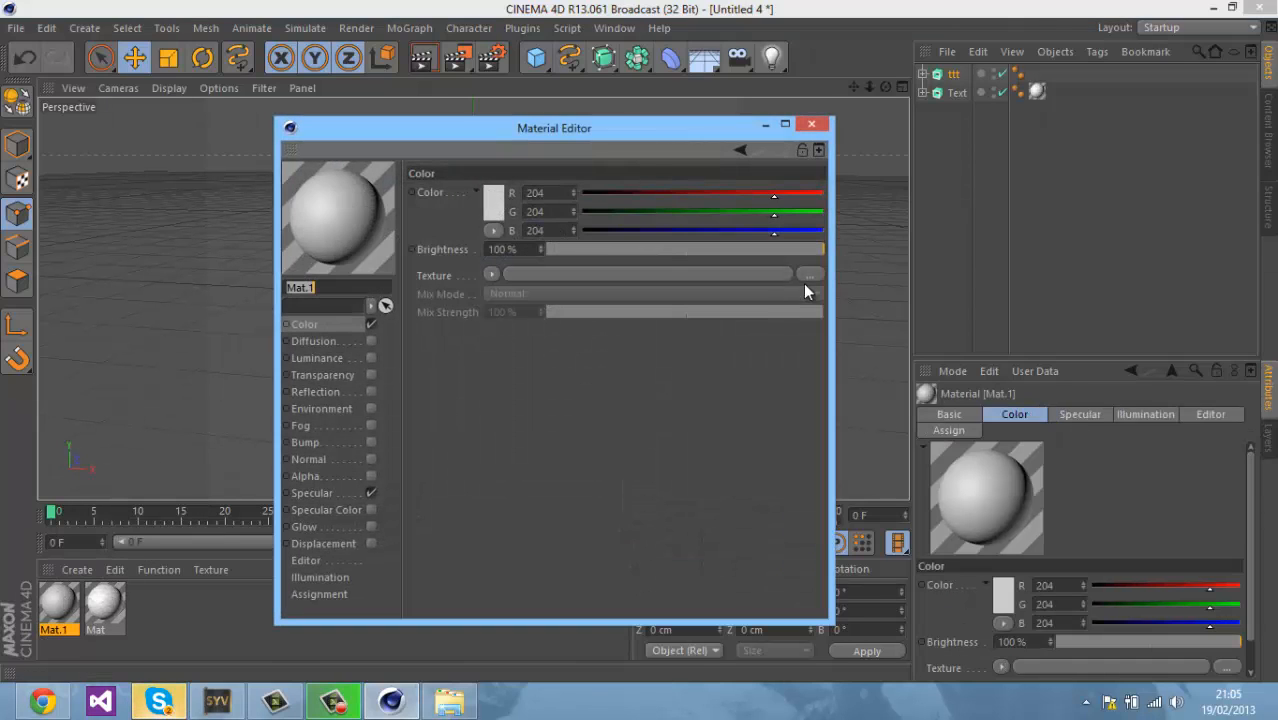
click(491, 203)
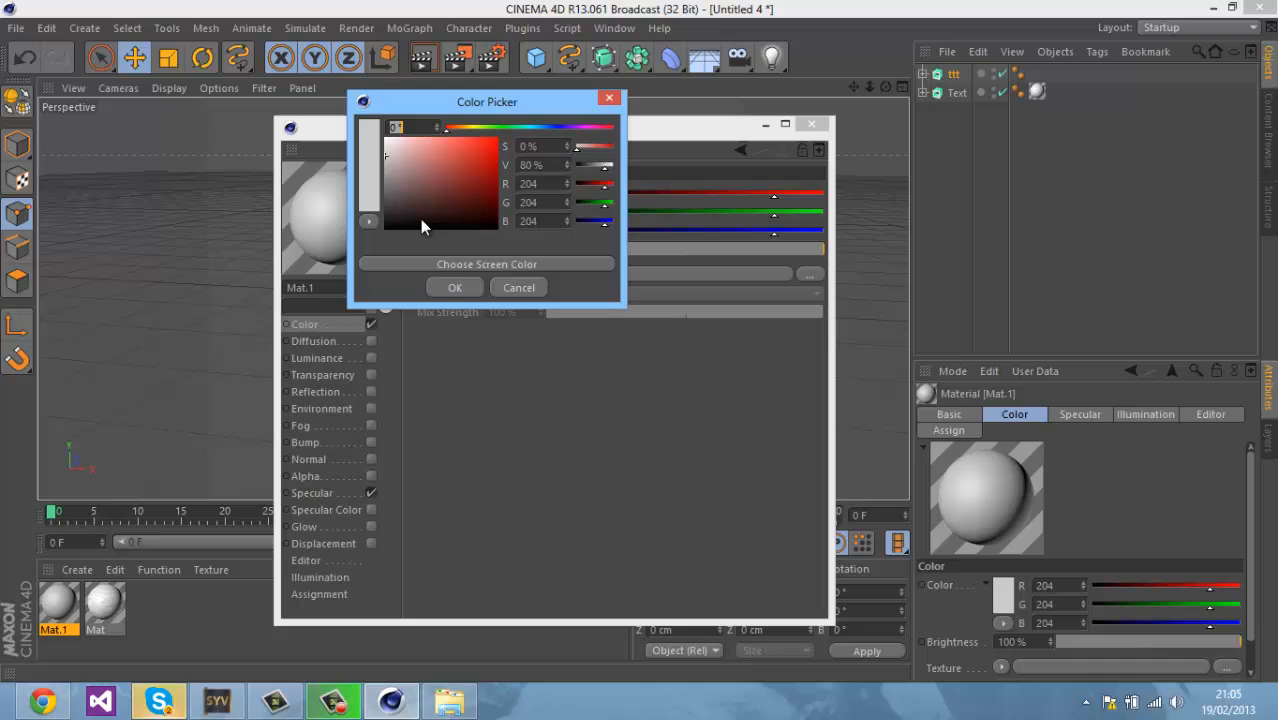
click(455, 287)
click(802, 272)
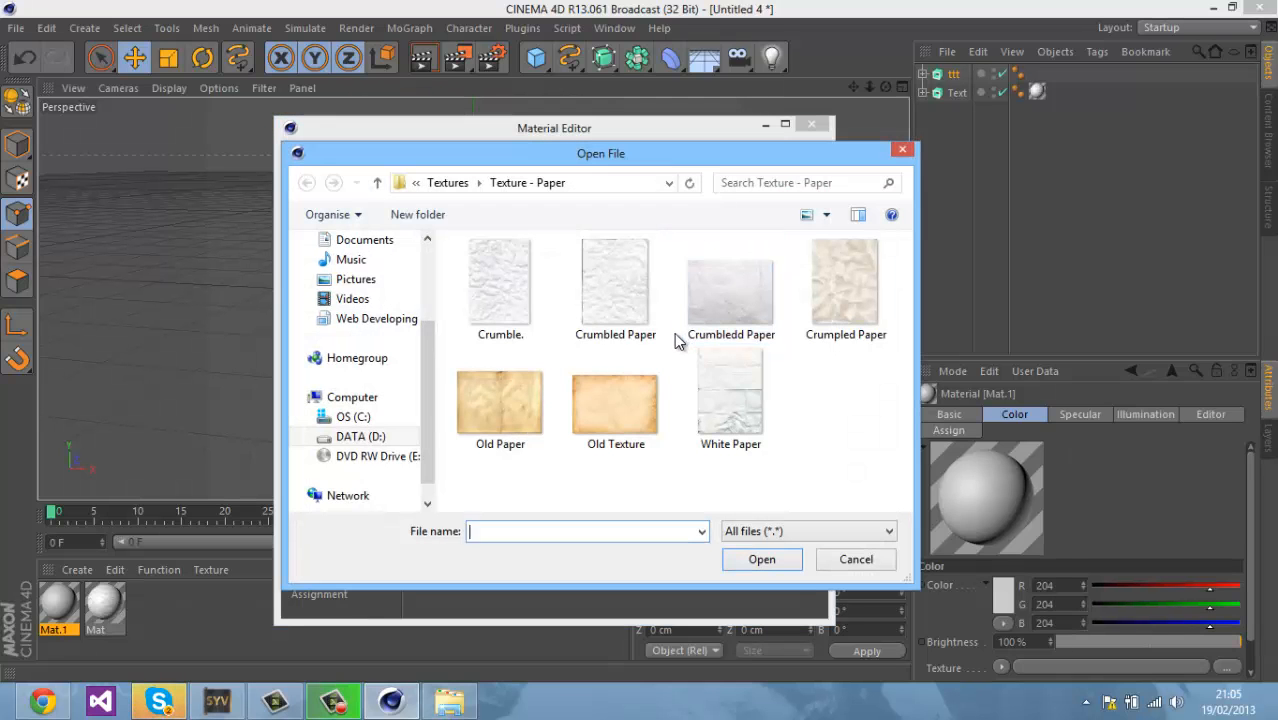
click(854, 559)
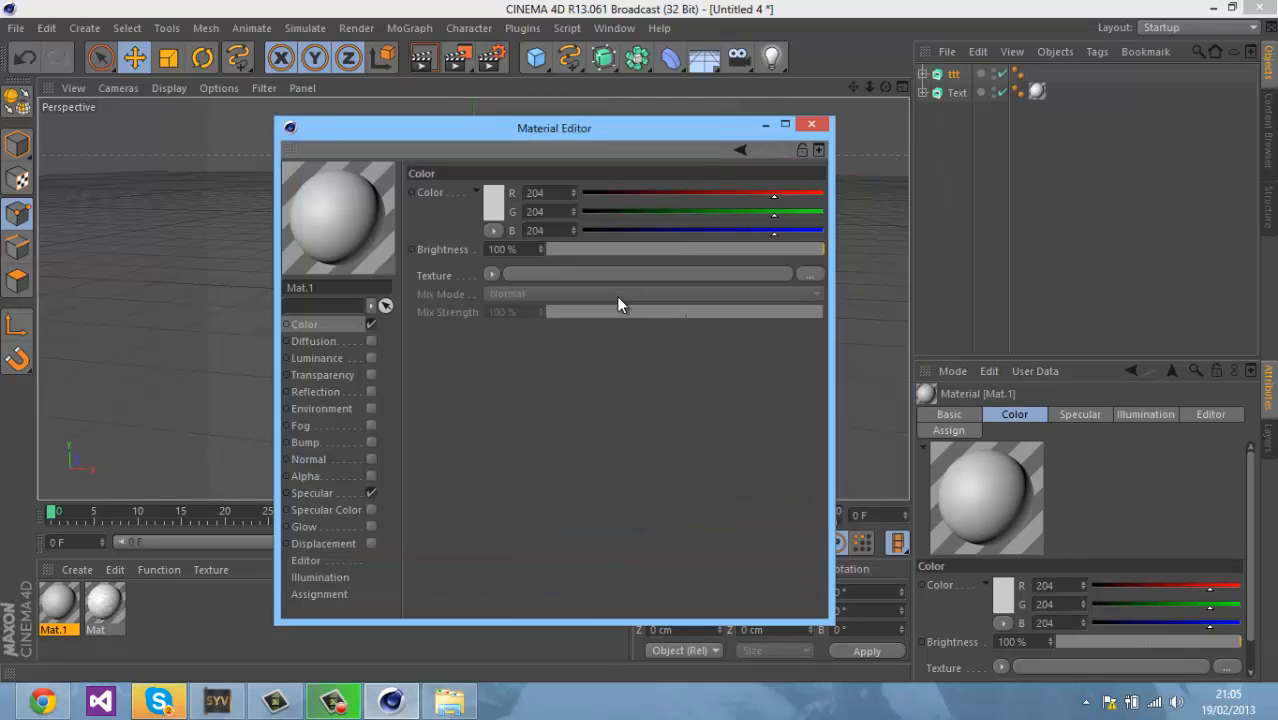
- Set the second material's color to black (R 0, G 0, B 0) and close its editor
click(495, 212)
click(393, 226)
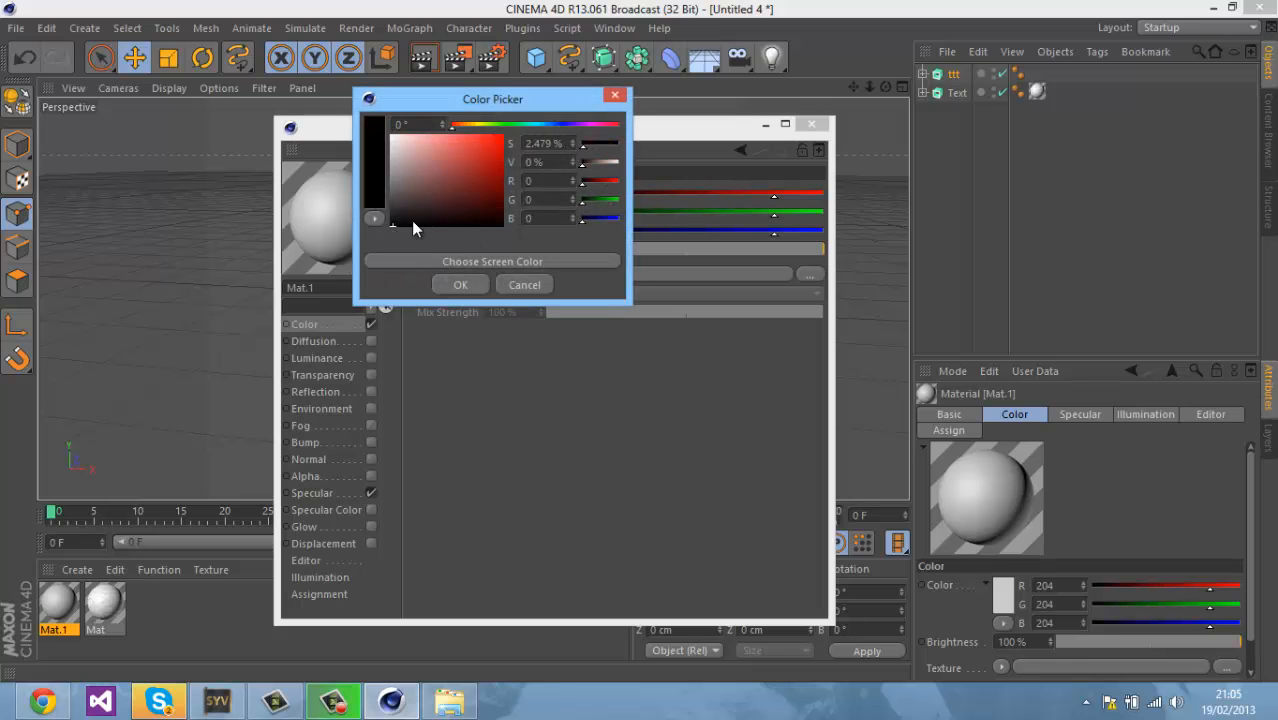
click(477, 284)
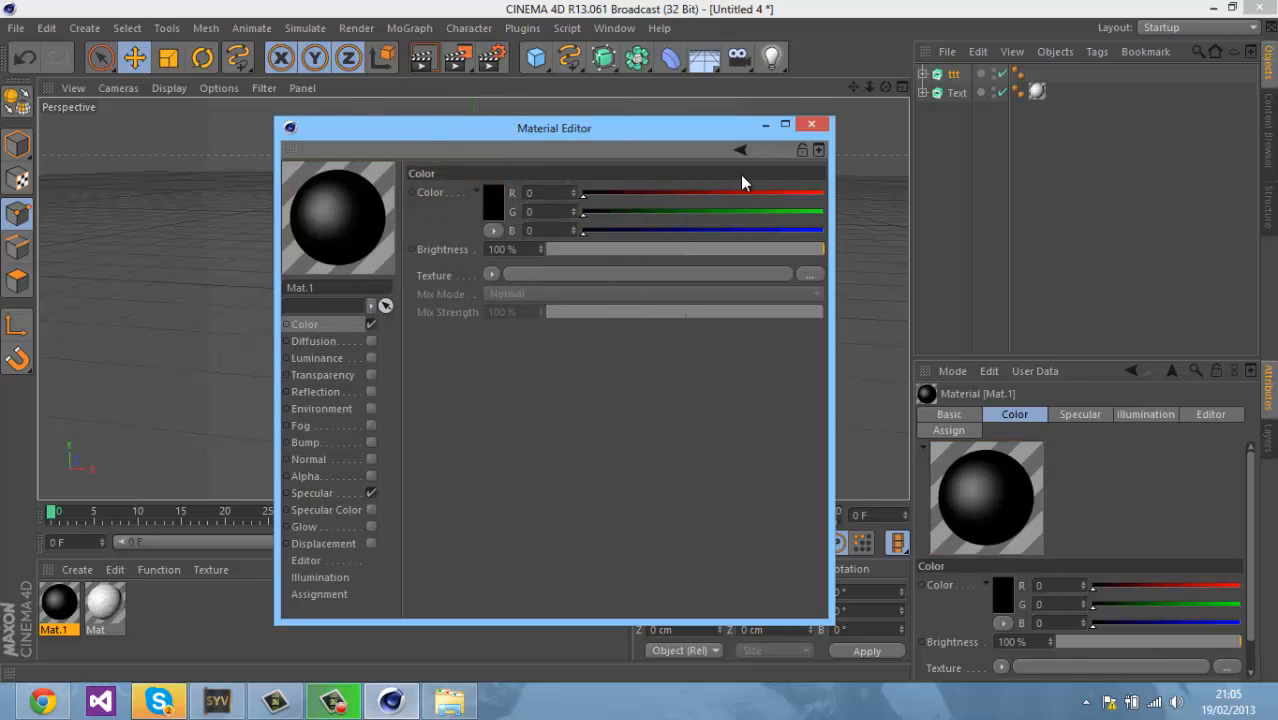
click(811, 127)
- Apply the black material to the ttt object with Cubic projection on the Front side
drag(59, 601, 540, 262)
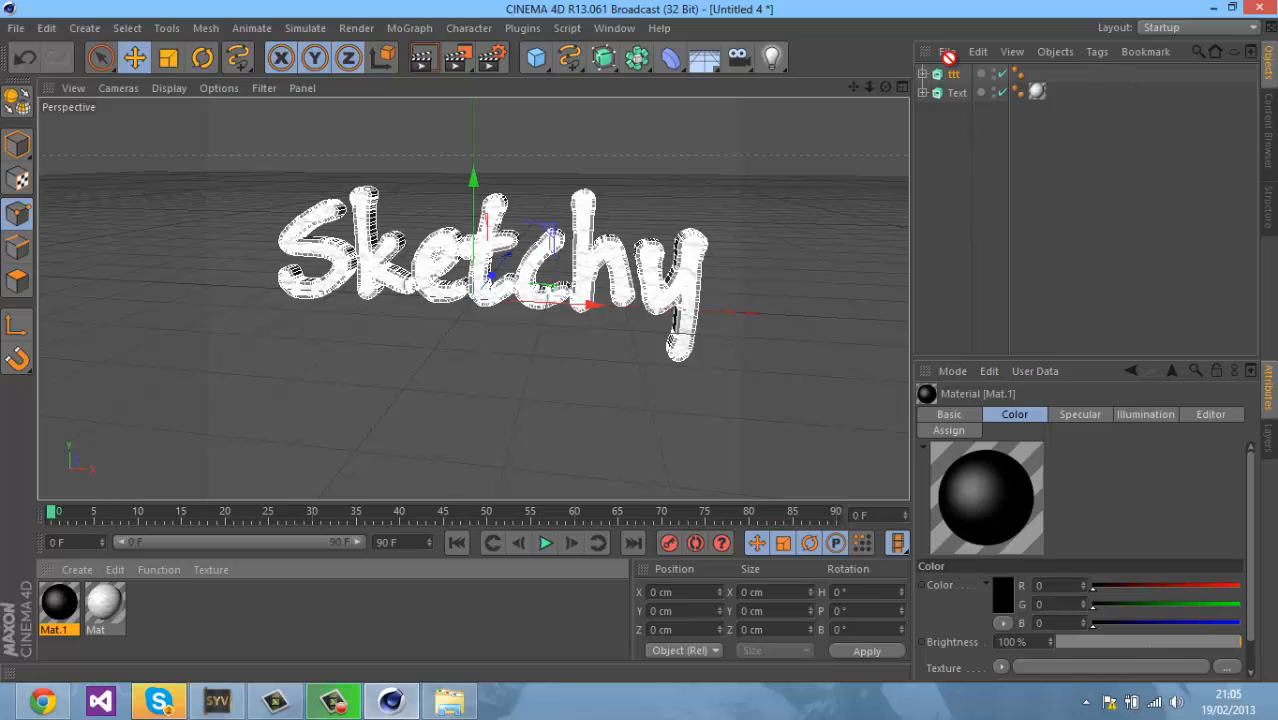
drag(960, 82, 958, 76)
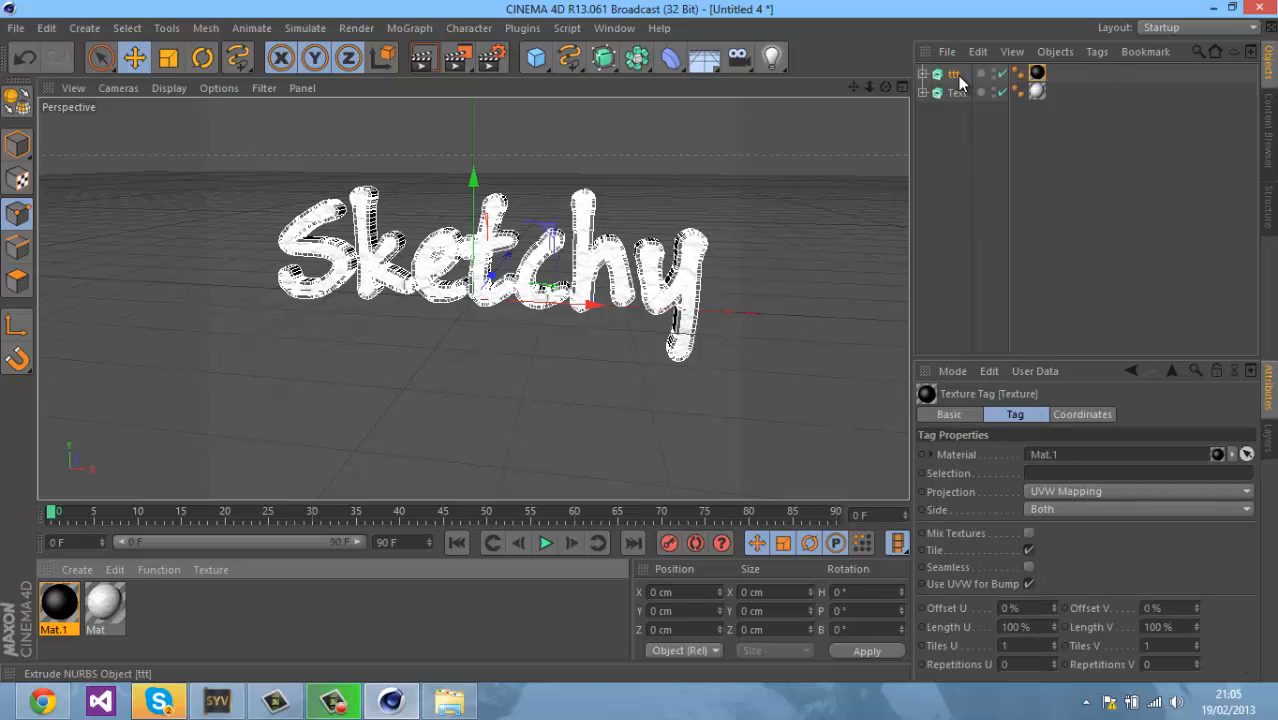
click(1080, 490)
click(1071, 557)
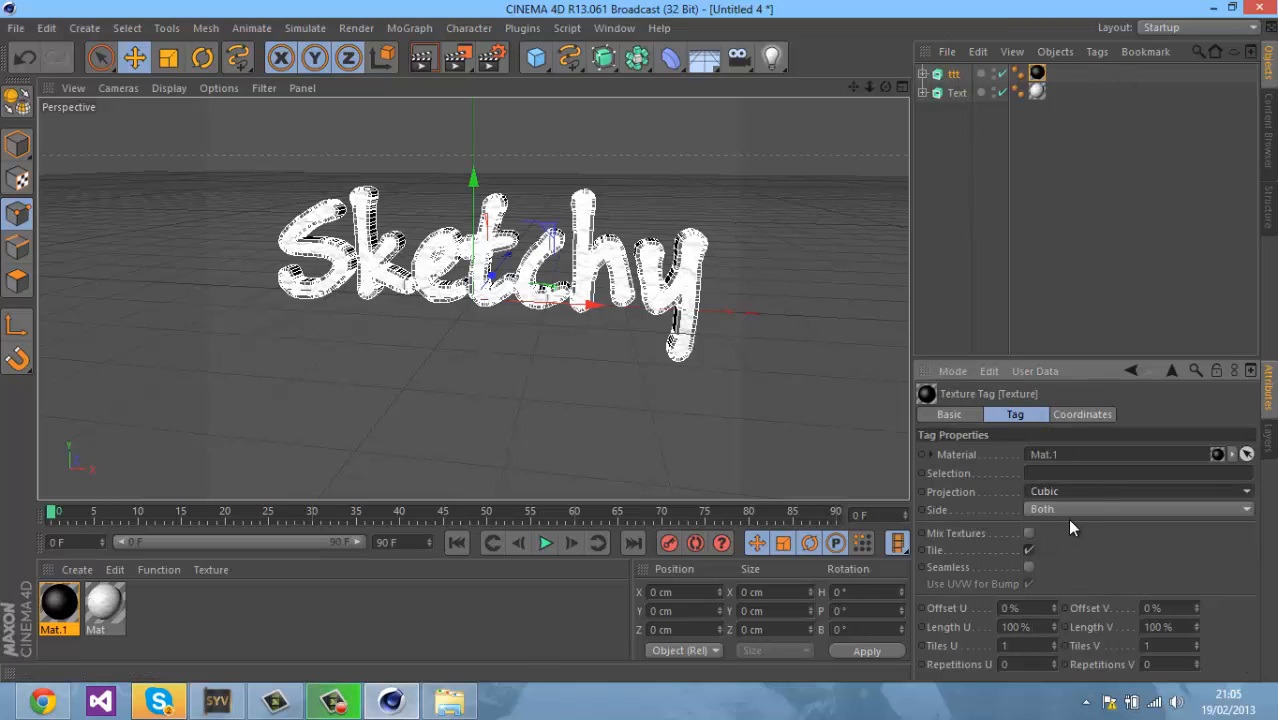
click(1068, 516)
click(1067, 543)
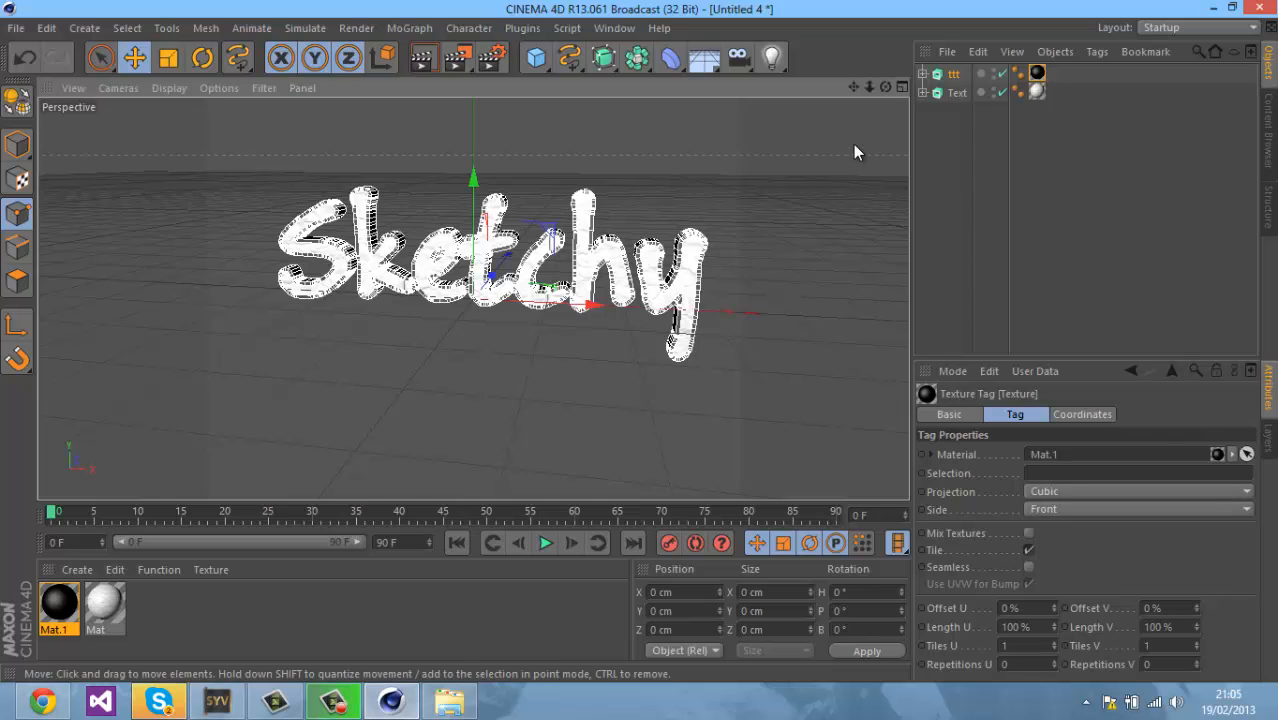
mouse_move(885, 87)
mouse_down()
mouse_move(636, 339)
mouse_move(740, 320)
mouse_move(685, 350)
mouse_up()
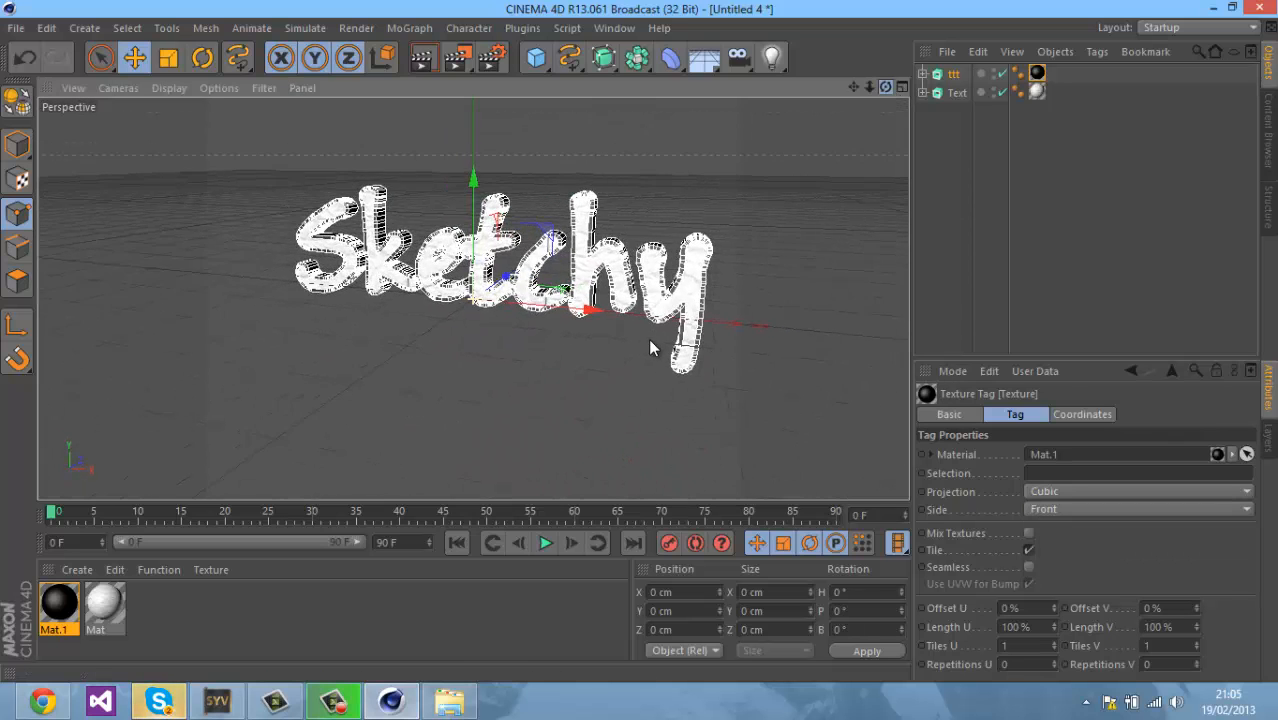
- Change the start and end caps of the ttt object to Fillet Cap and inspect the lettering up close
click(960, 75)
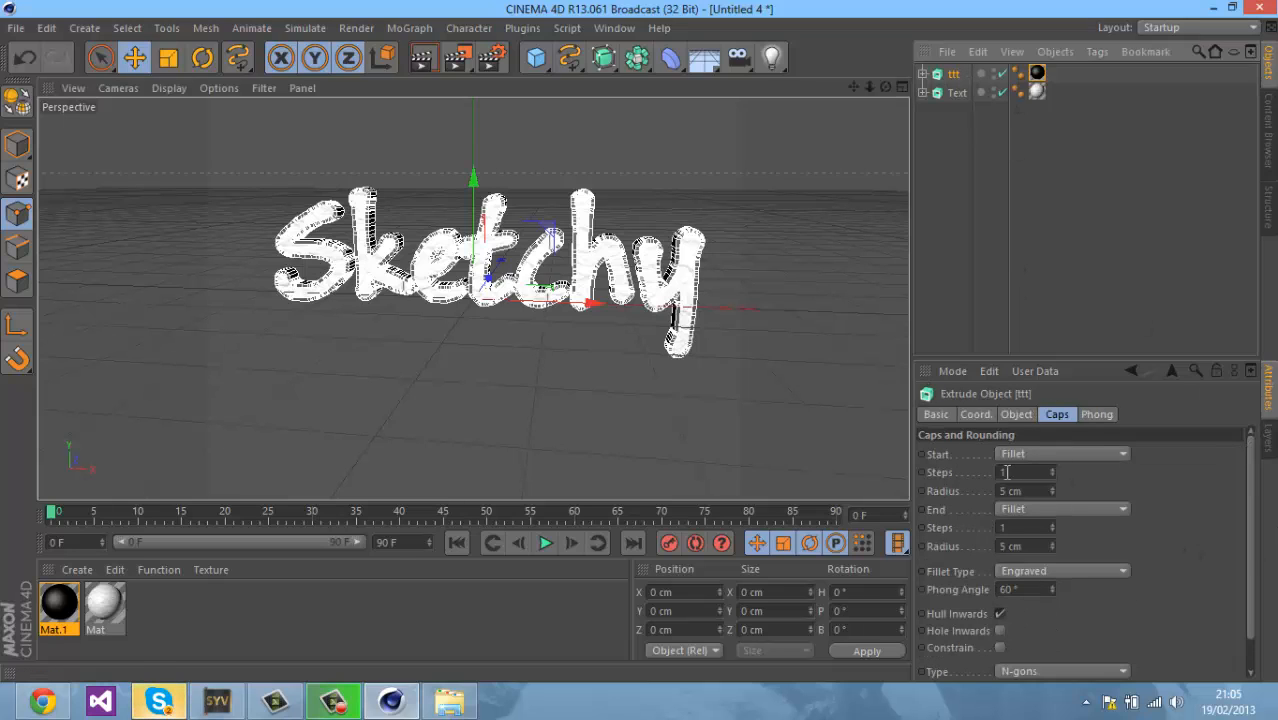
click(1006, 414)
click(1043, 414)
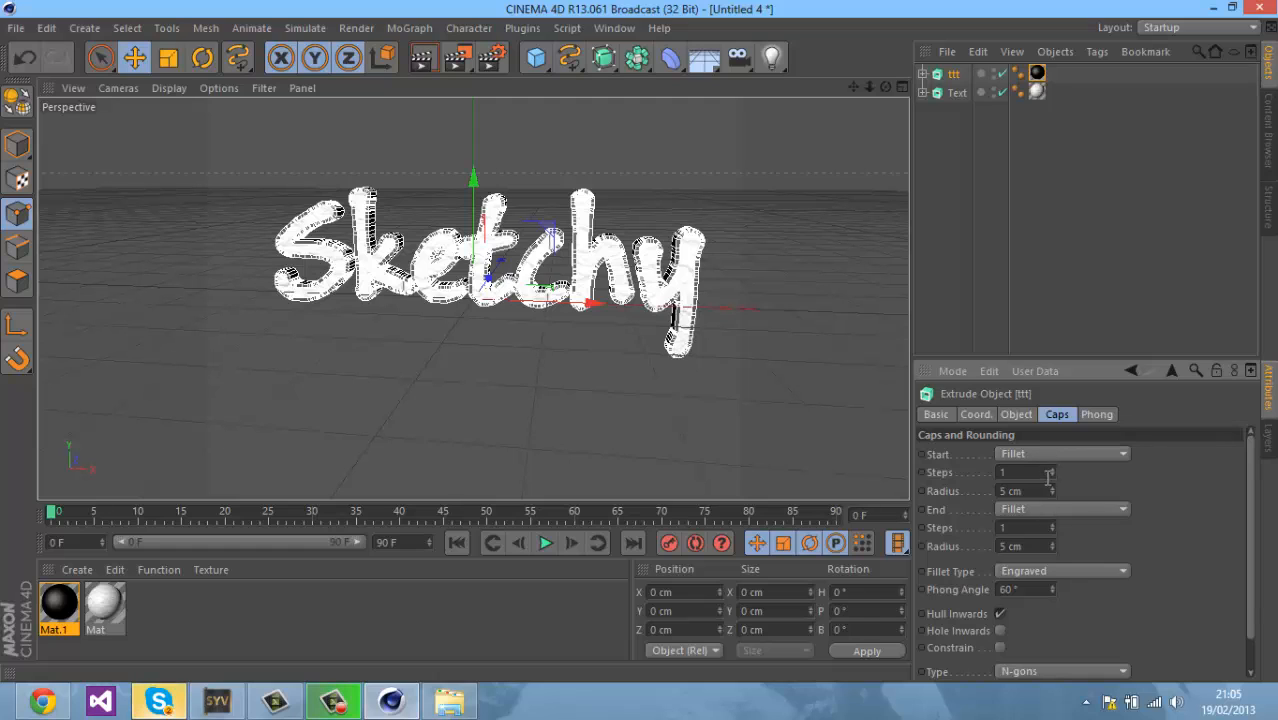
click(1050, 454)
click(1052, 527)
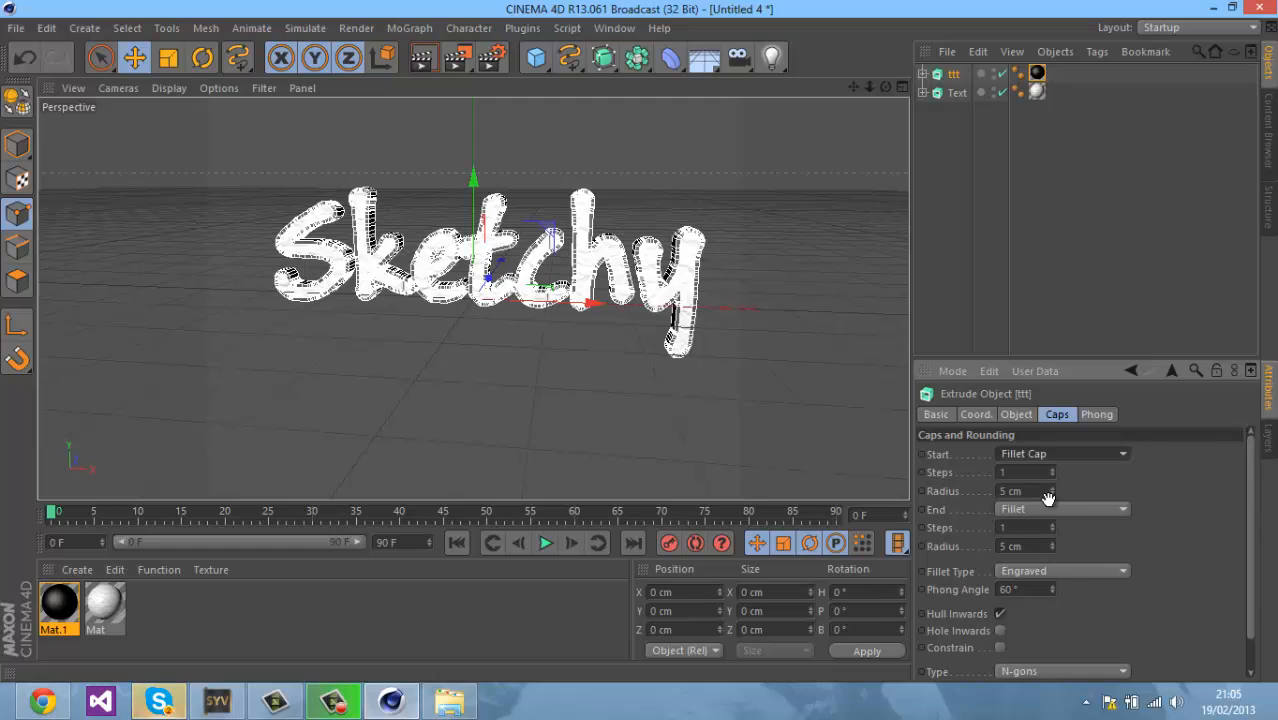
click(1043, 509)
click(1053, 576)
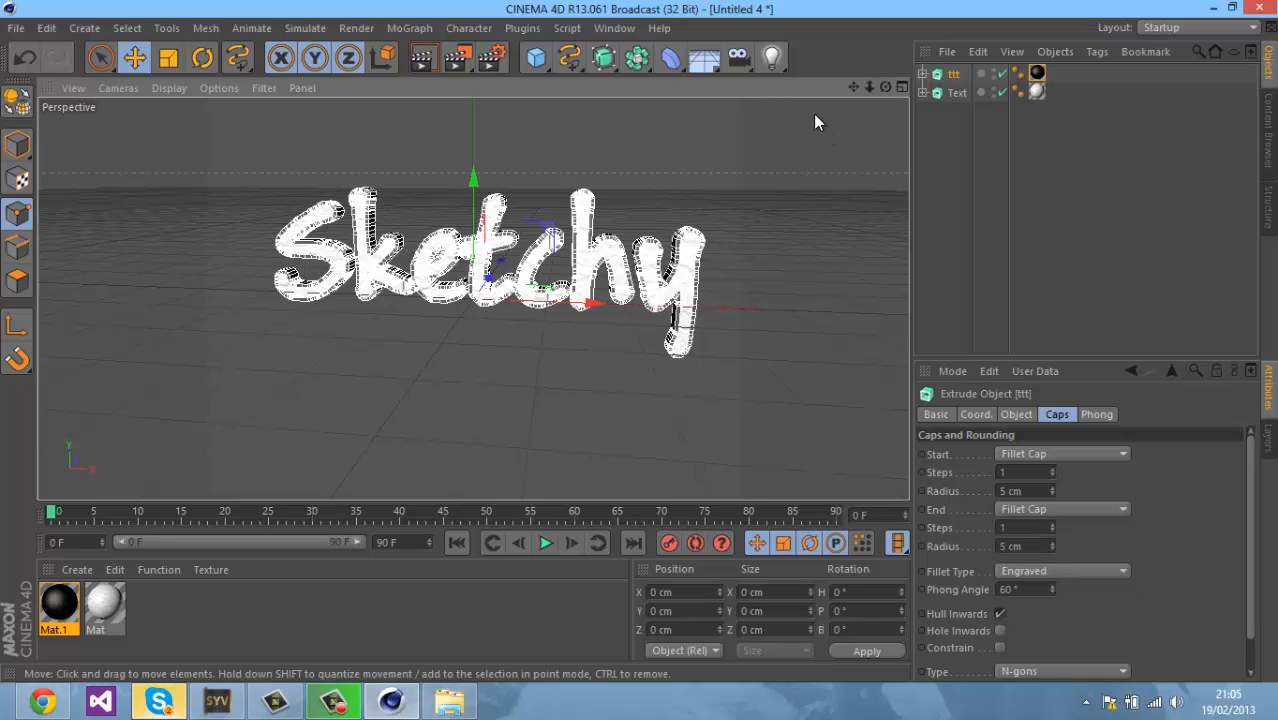
scroll(639, 338, up, 6)
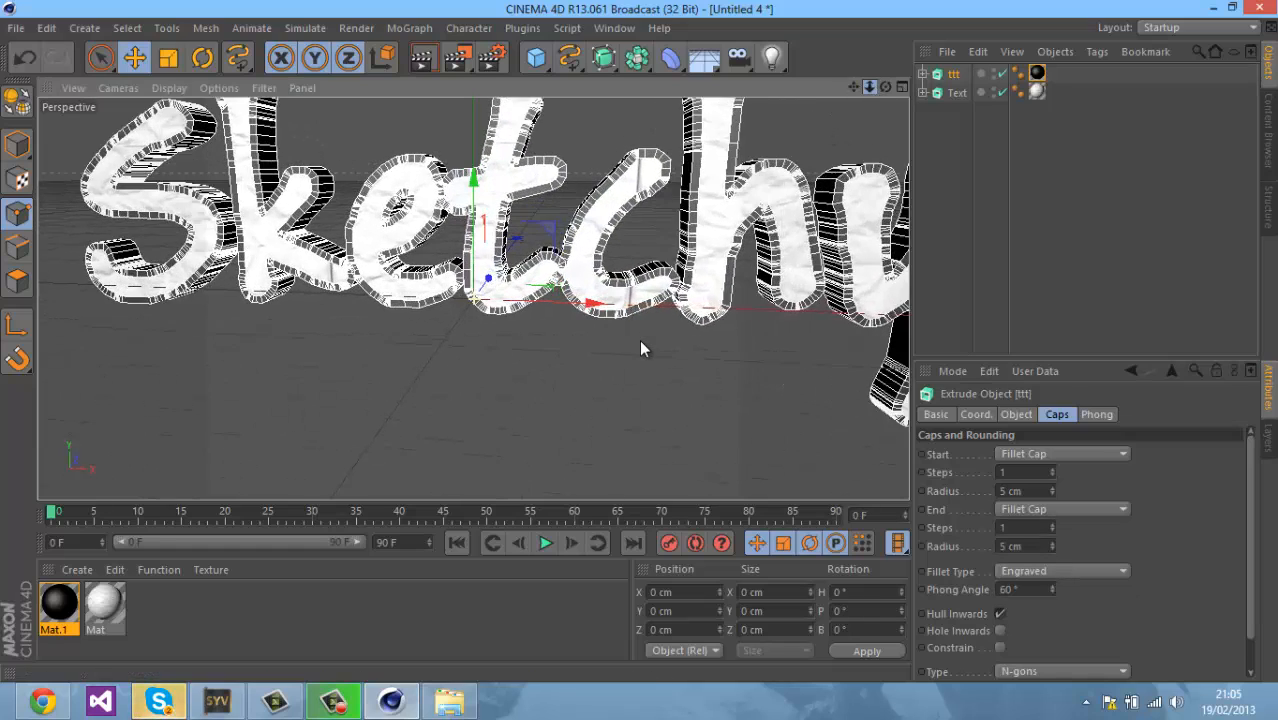
scroll(639, 340, up, 3)
scroll(639, 340, down, 8)
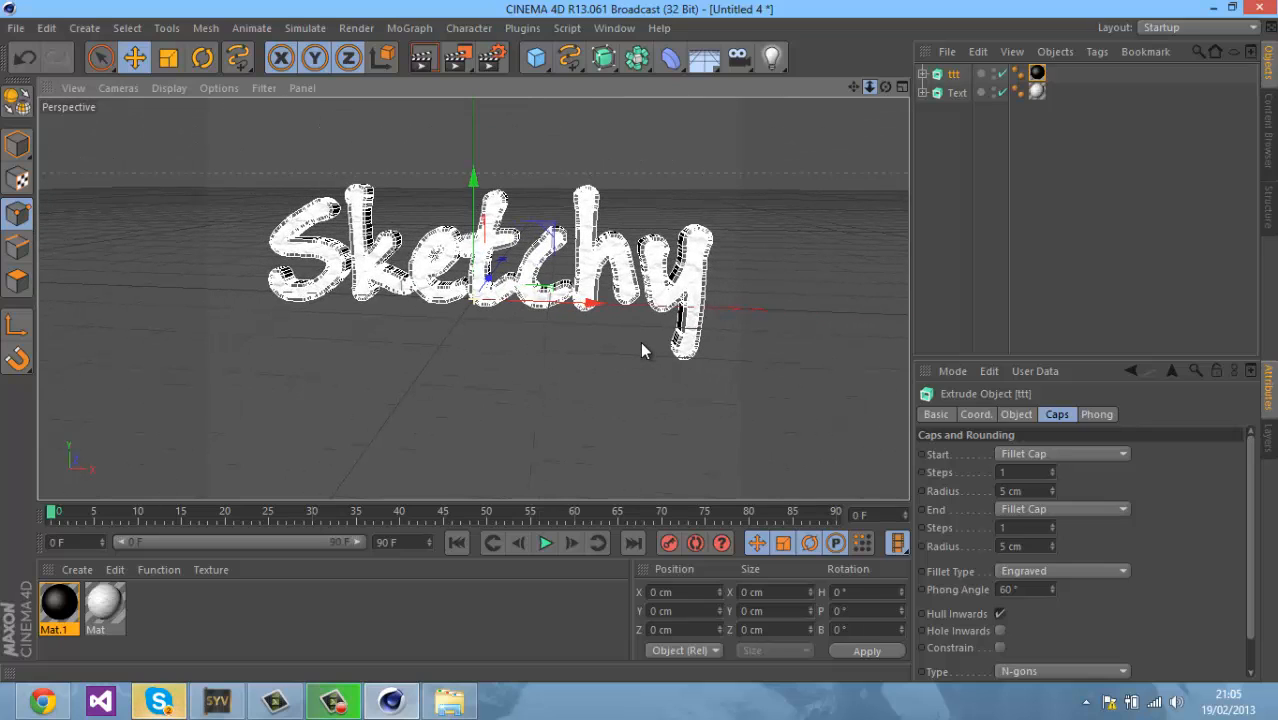
- Delete the ttt object and duplicate the remaining Text extrude object
key(Delete)
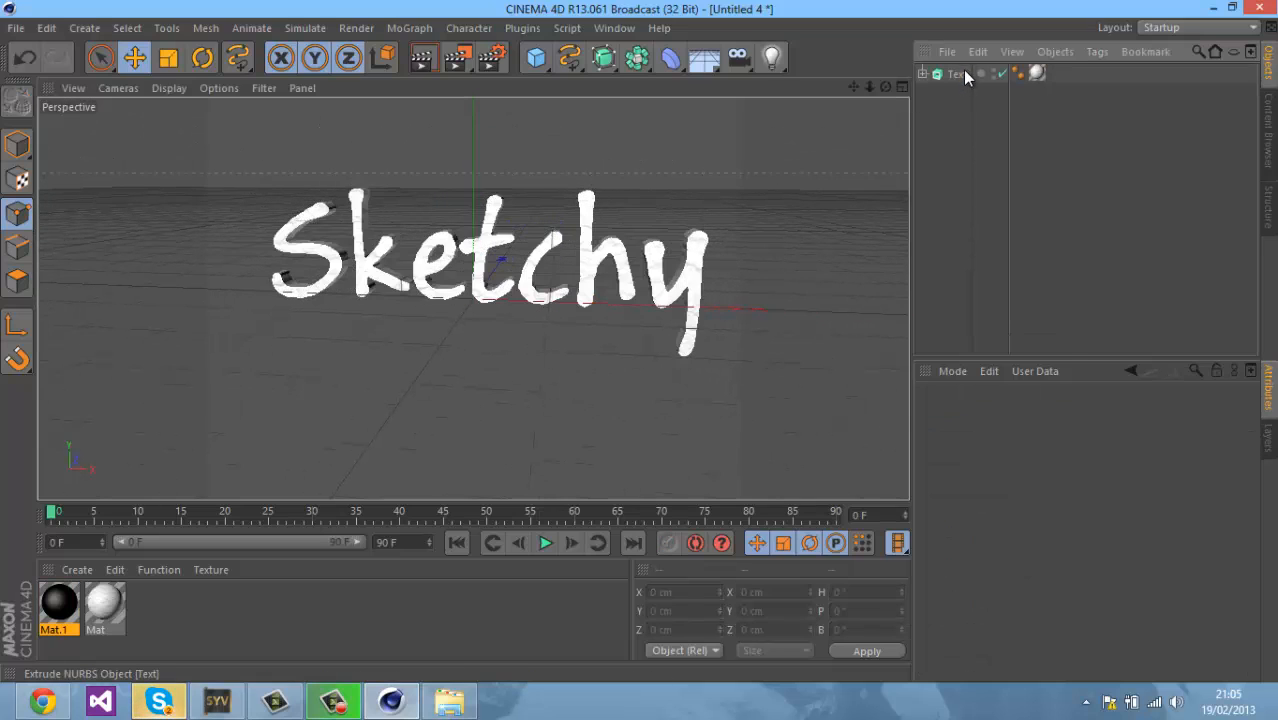
click(956, 76)
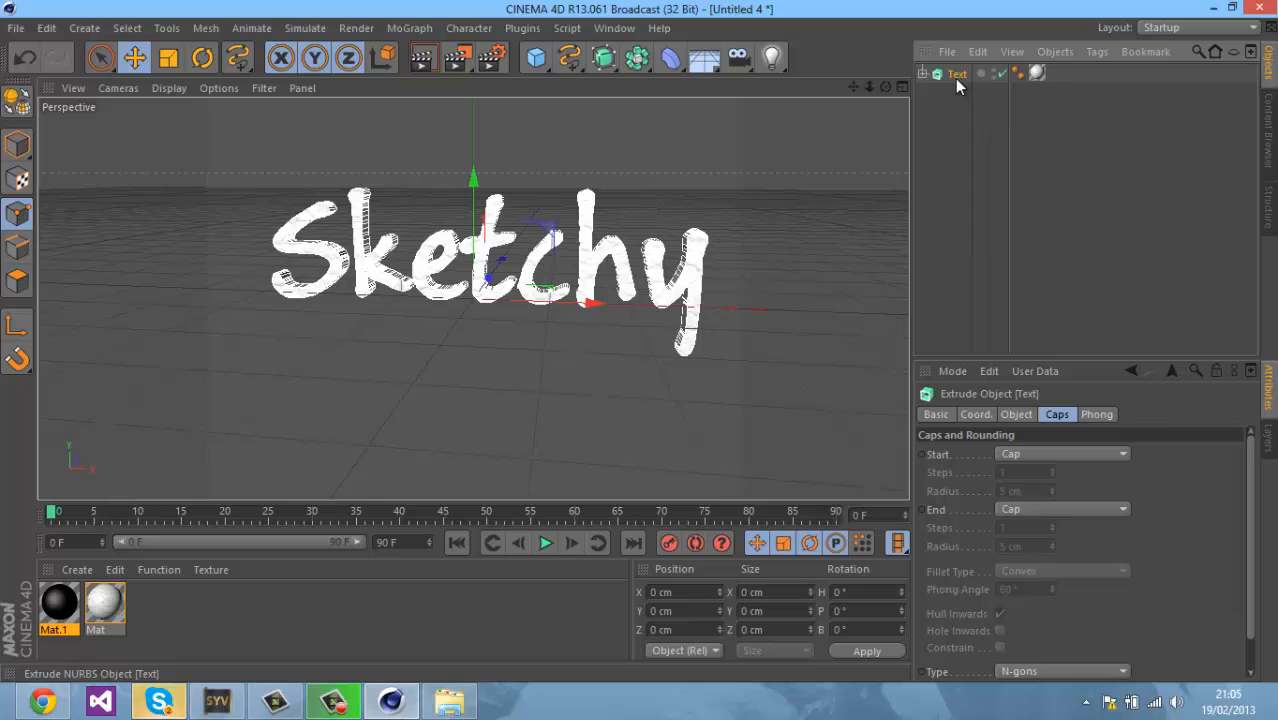
key(ctrl+c)
key(ctrl+v)
- Set both the start and end caps of the duplicated Text.1 object to Fillet
click(1053, 452)
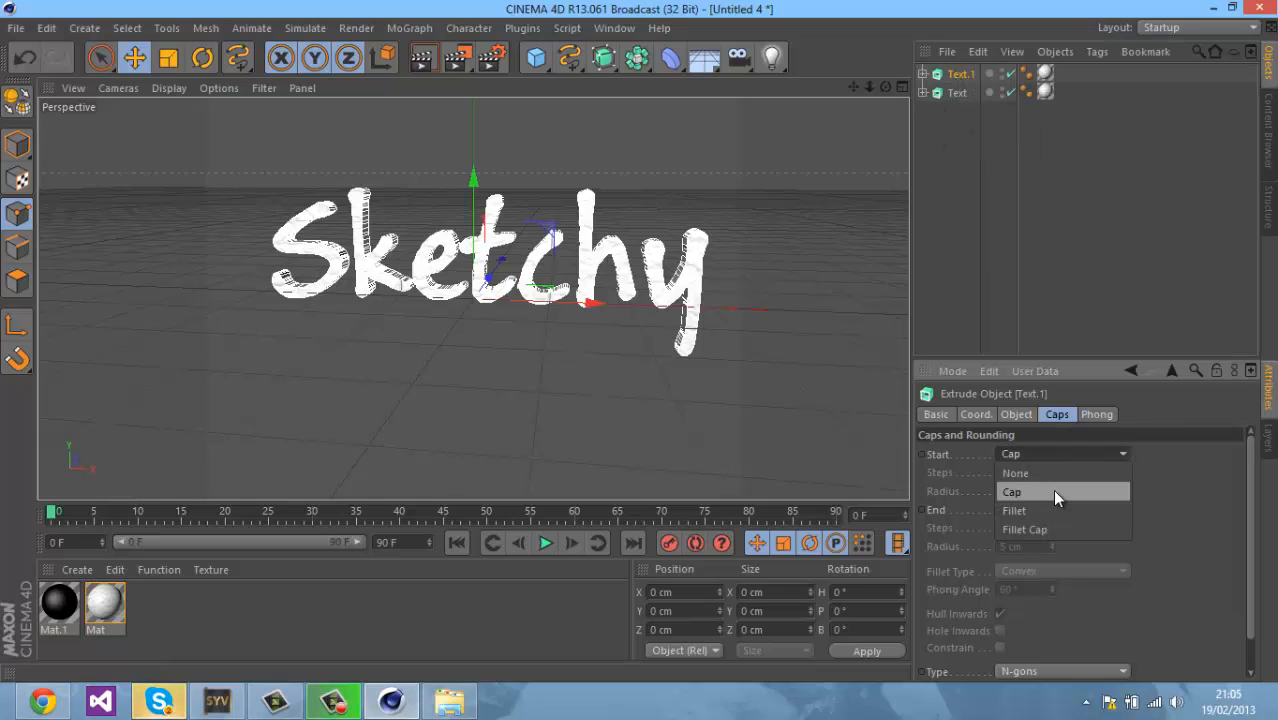
click(1046, 510)
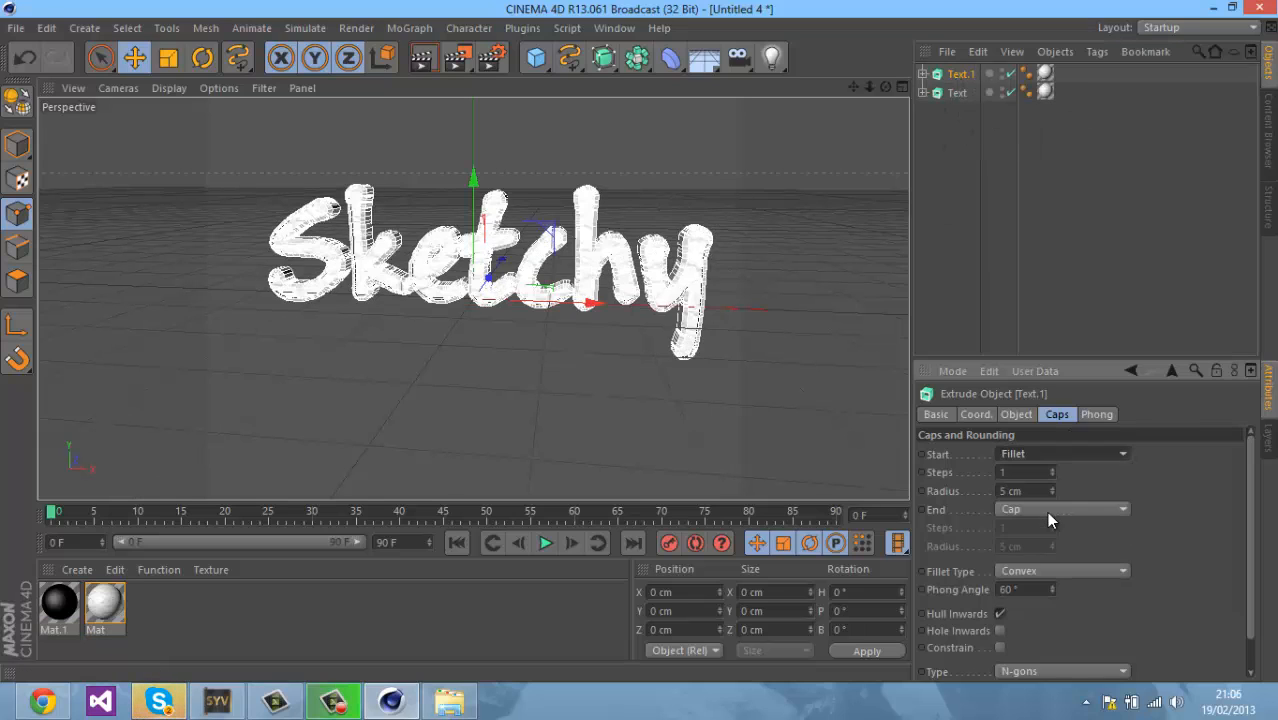
click(1049, 512)
click(1053, 561)
- Try the 2 Steps and Half Circle fillet types on the Text.1 object's caps
click(1053, 571)
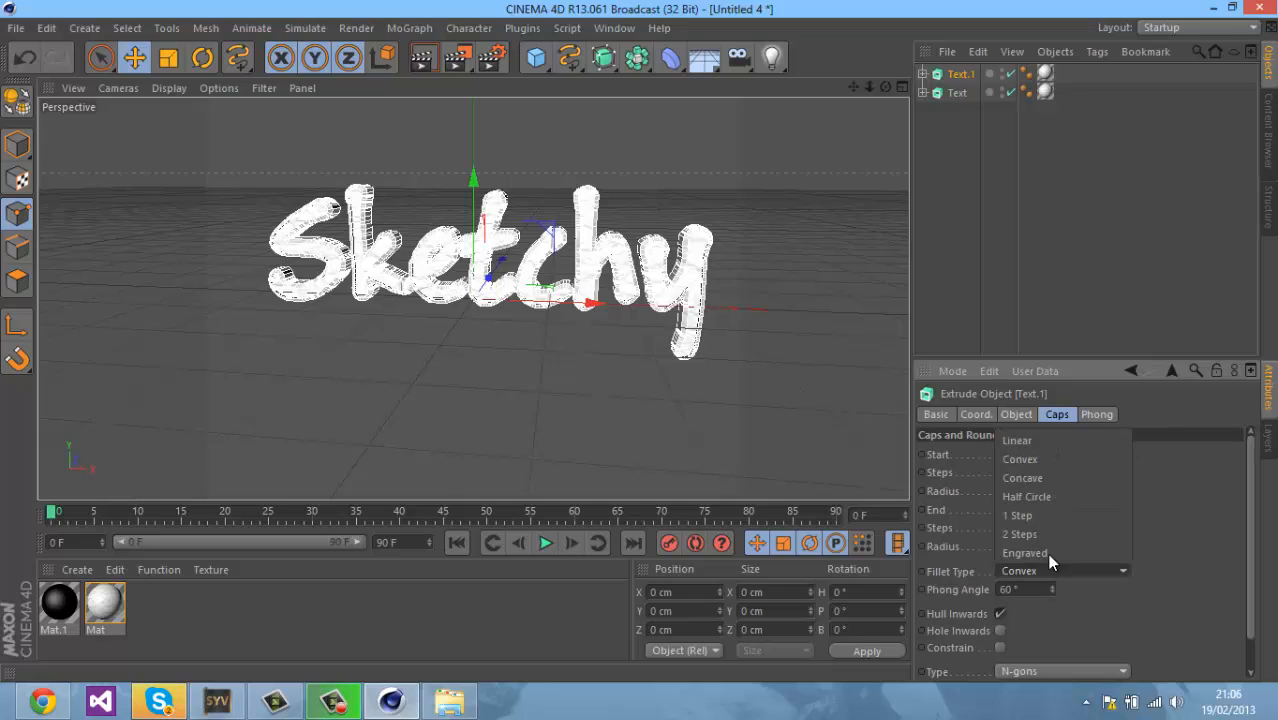
click(1036, 531)
click(1050, 570)
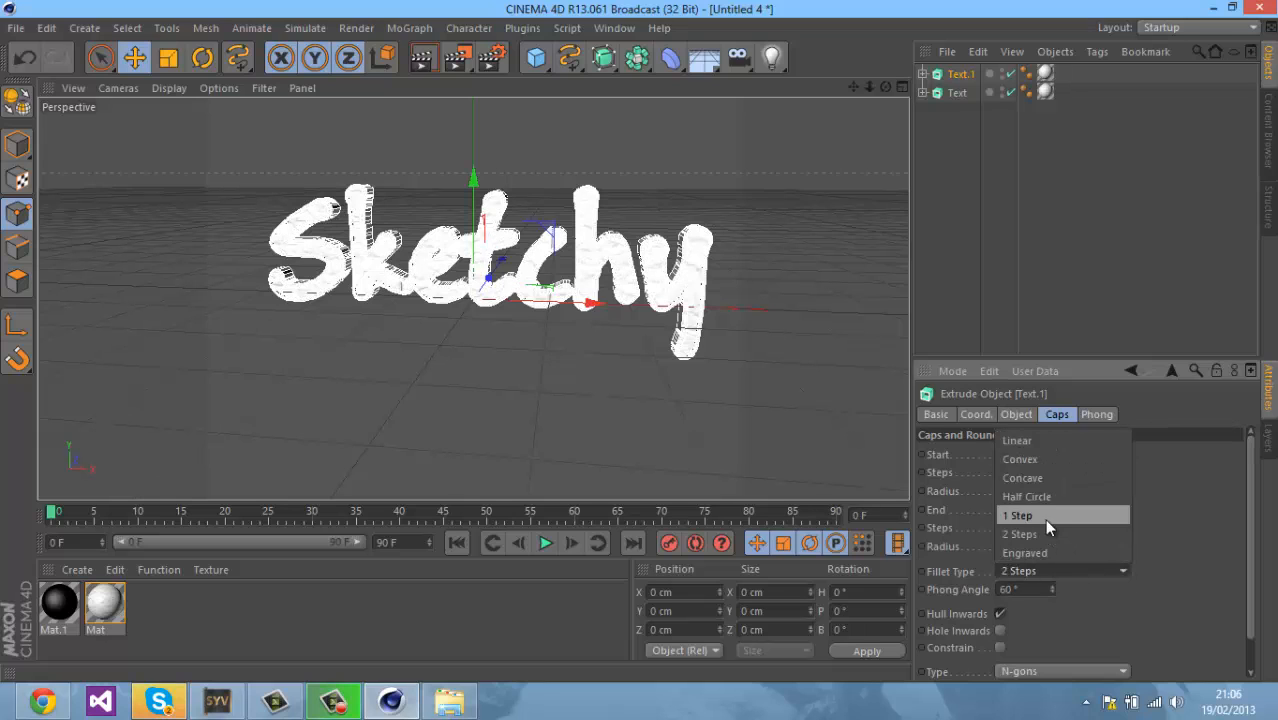
click(1048, 497)
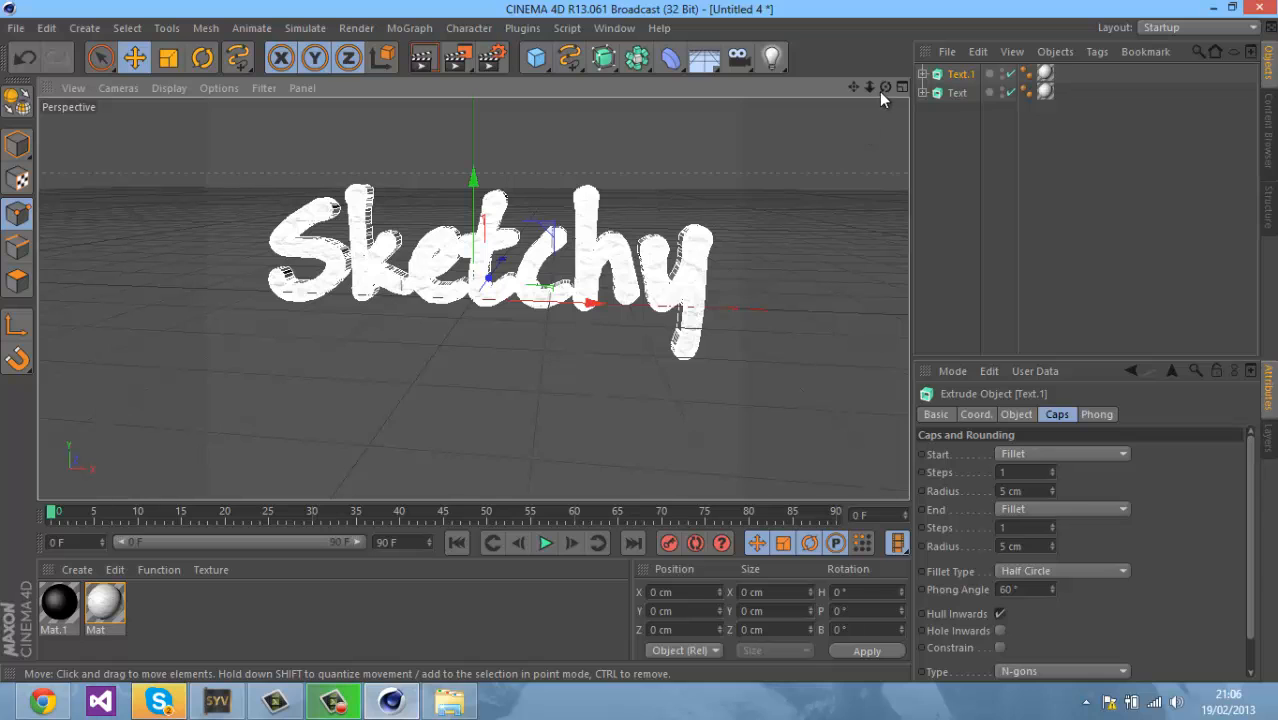
mouse_move(882, 88)
mouse_down()
mouse_move(638, 348)
mouse_move(665, 348)
mouse_move(640, 349)
mouse_up()
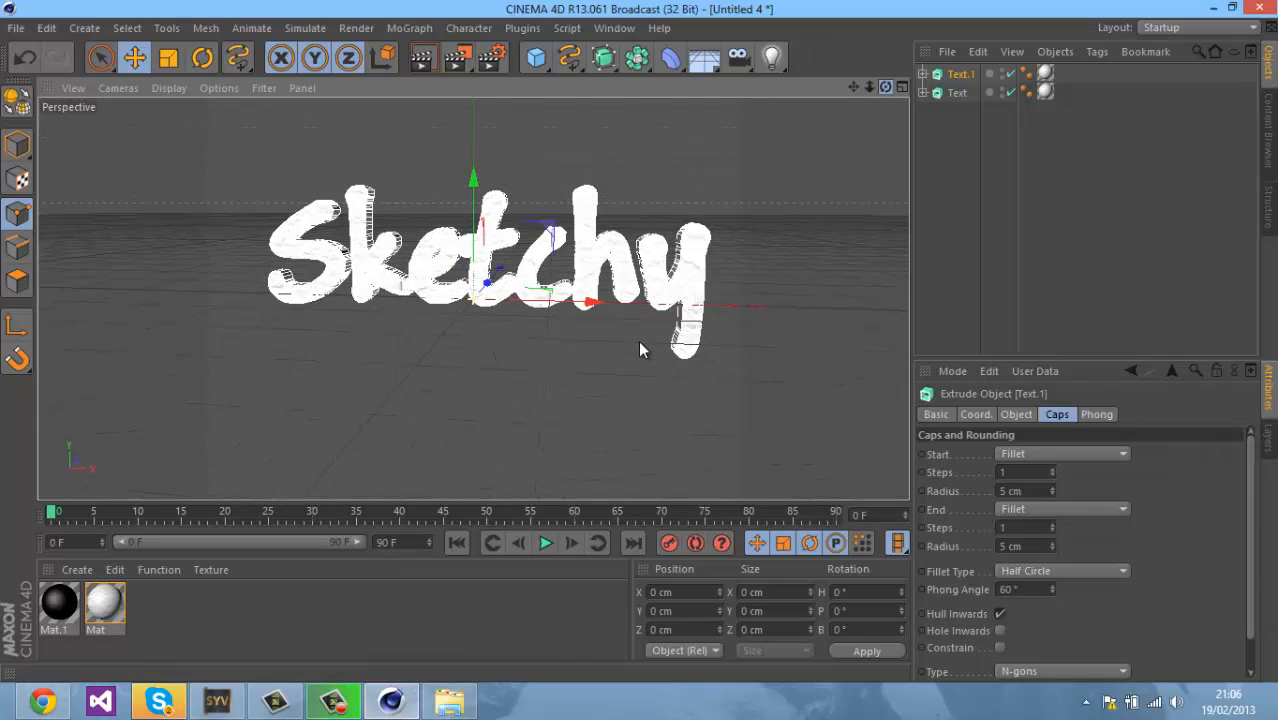
- Change the font of the text spline inside the original Text object to Arial
click(922, 92)
click(958, 111)
click(1106, 523)
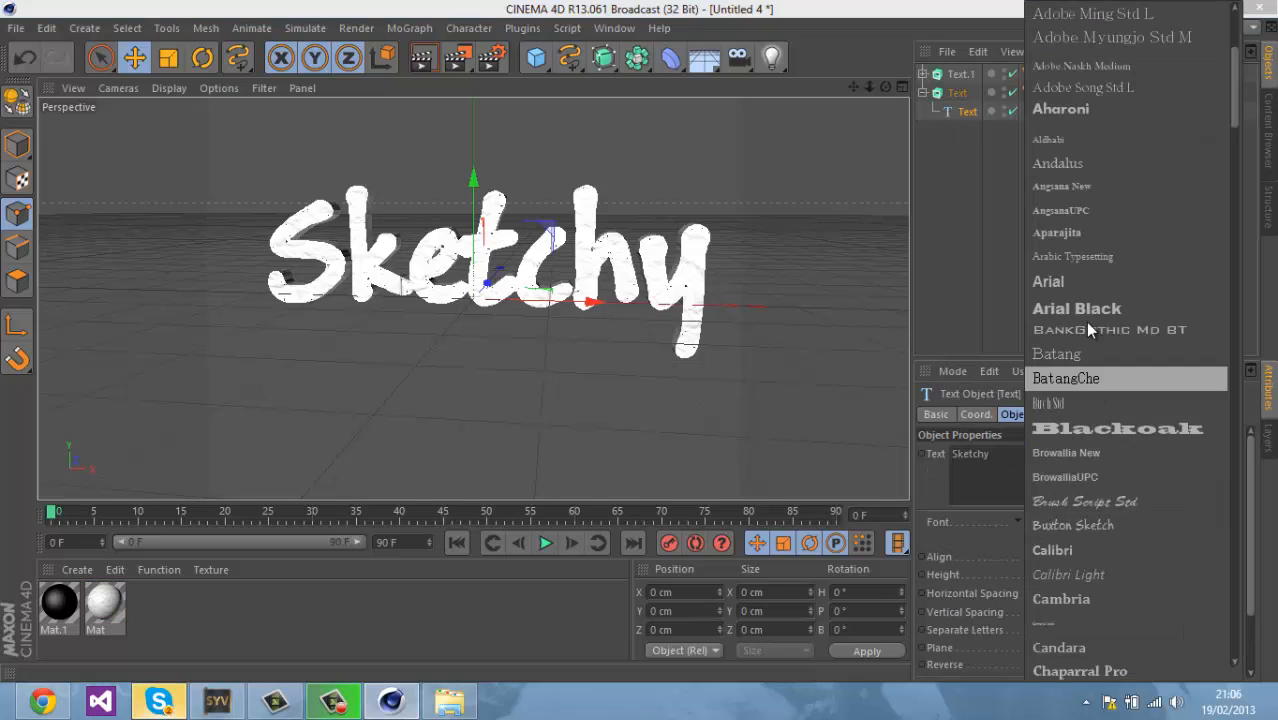
click(1091, 288)
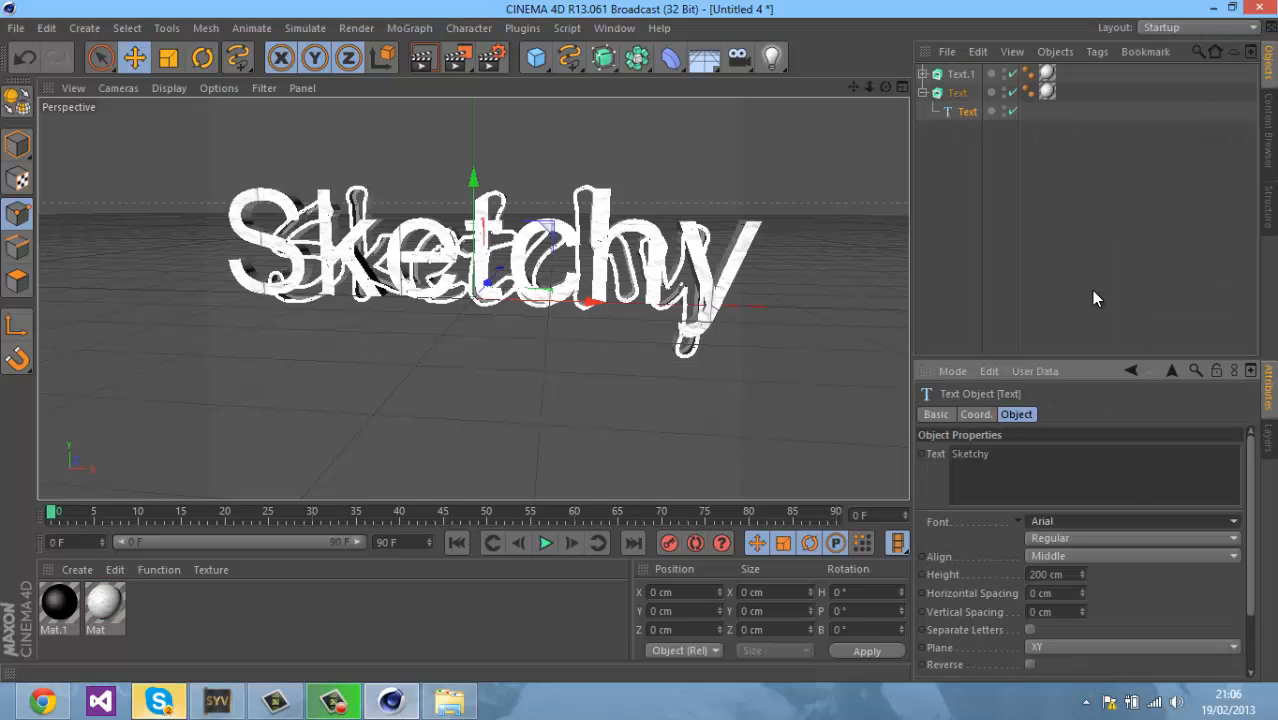
click(1107, 484)
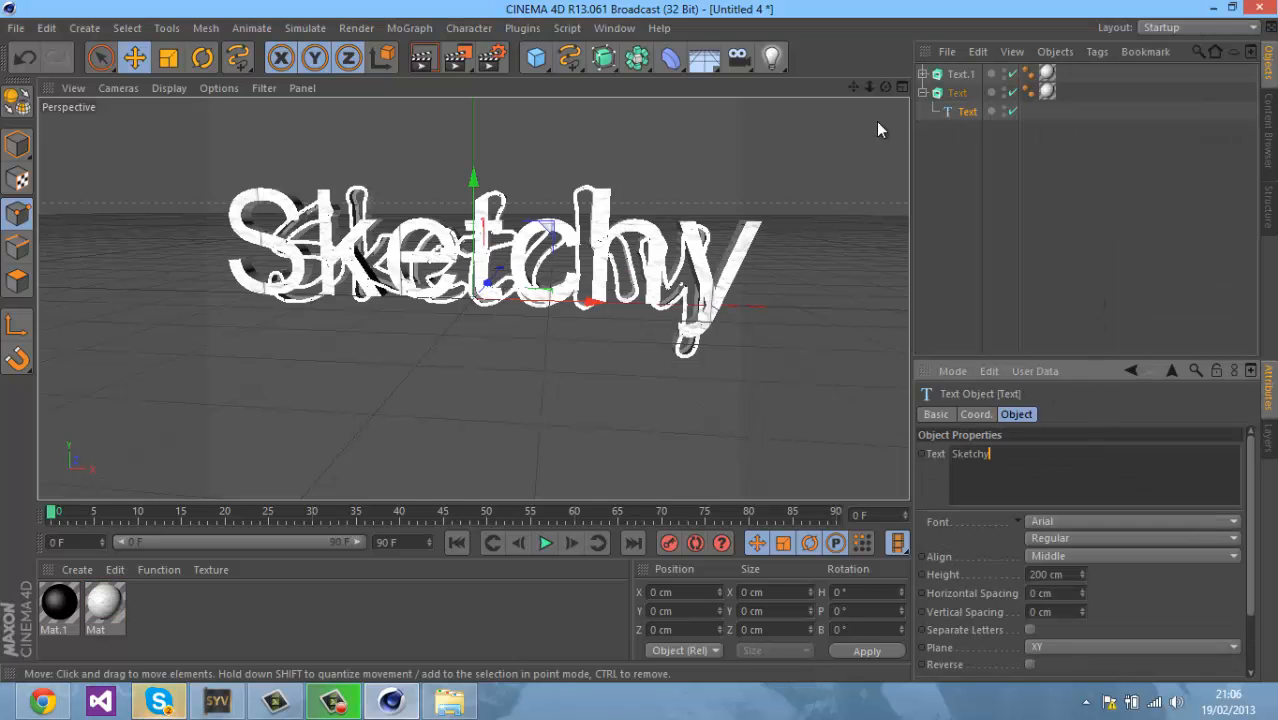
- Change the font of the text spline inside Text.1 to Arial, and collapse both extrude objects
click(960, 75)
click(922, 74)
click(967, 92)
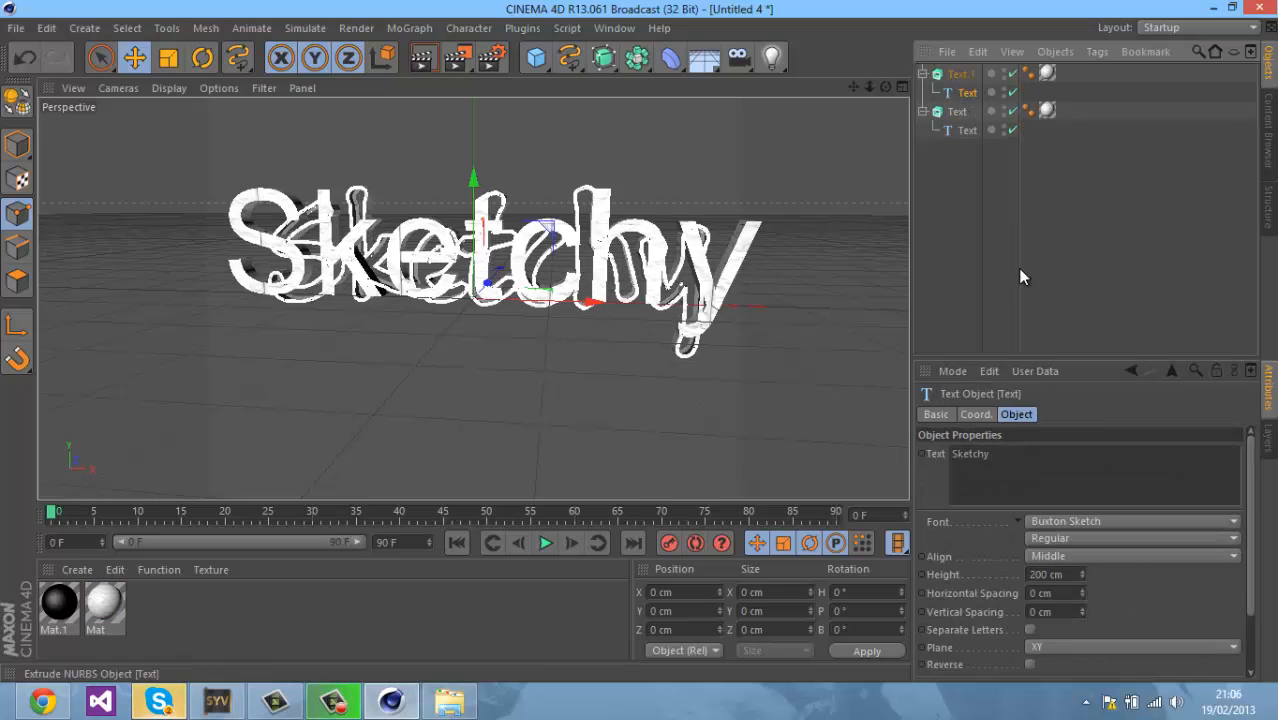
click(1110, 521)
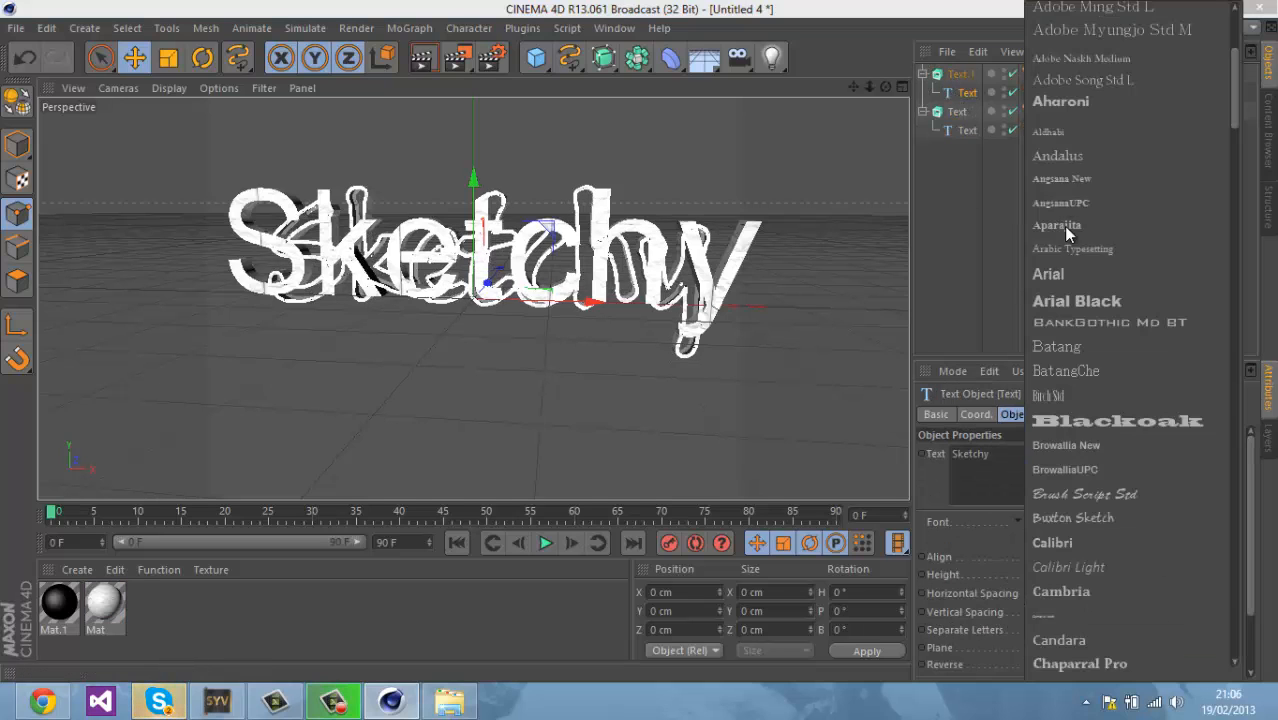
click(1080, 274)
mouse_move(885, 87)
mouse_down()
mouse_move(635, 340)
mouse_move(1067, 340)
mouse_up()
click(922, 111)
click(922, 73)
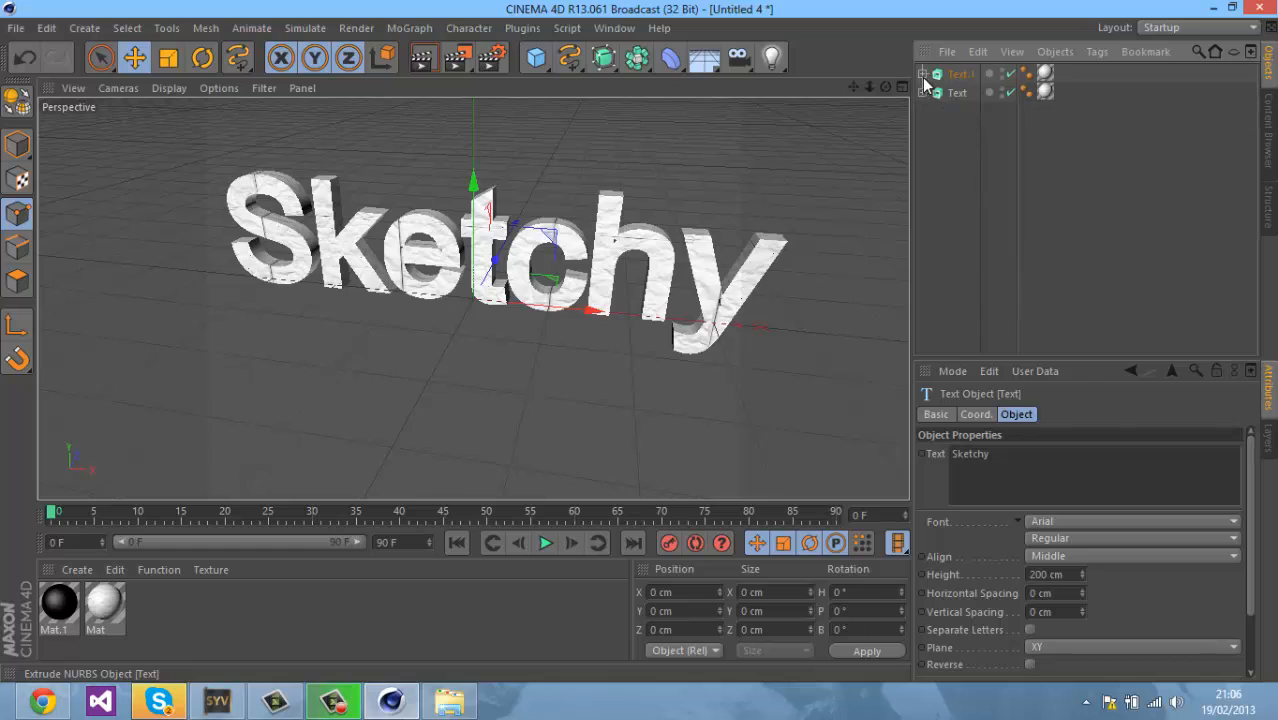
- Choose Fillet again for both caps of Text.1, try the Engraved fillet type, and set it to Concave instead
click(952, 76)
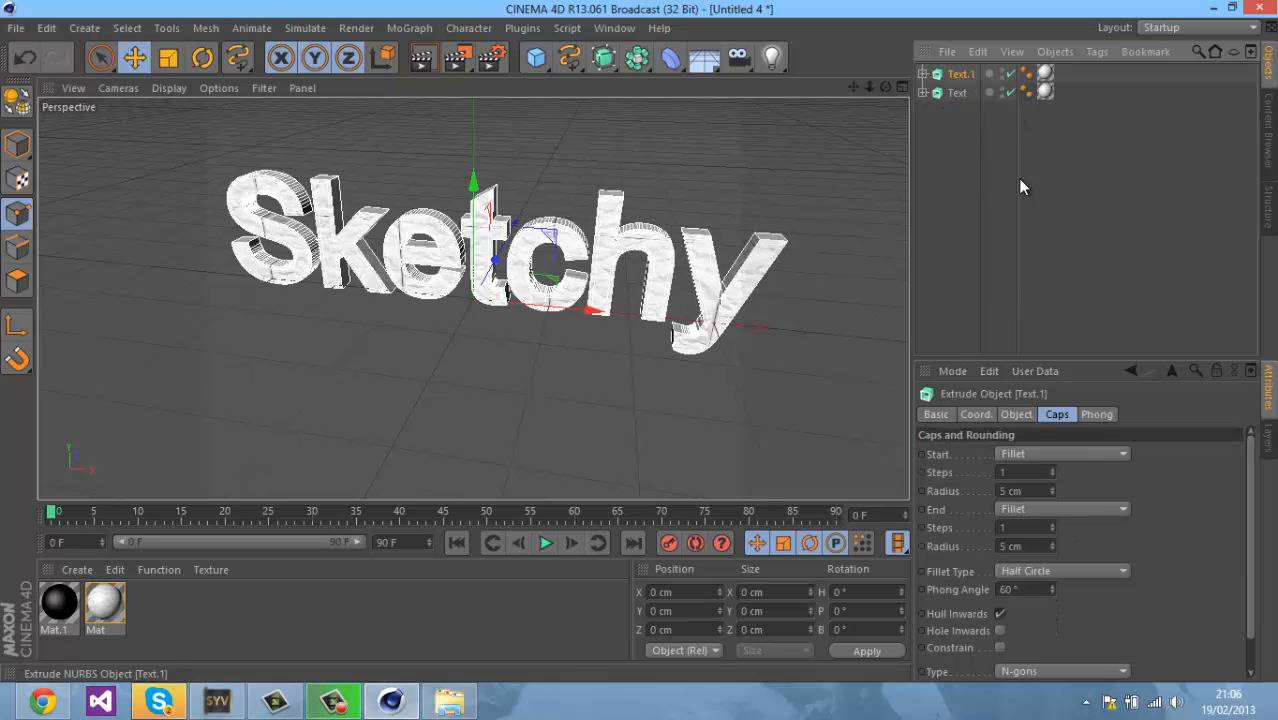
click(1048, 454)
click(1062, 510)
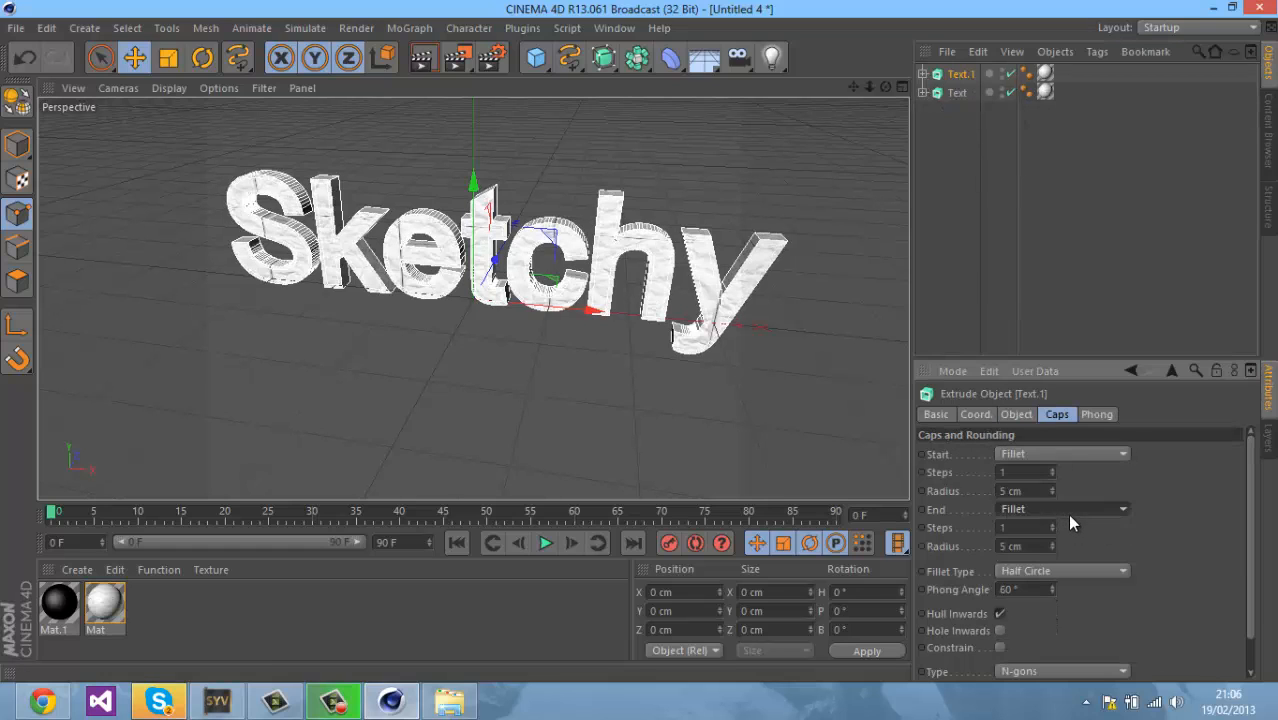
click(1067, 512)
click(1064, 566)
click(1063, 570)
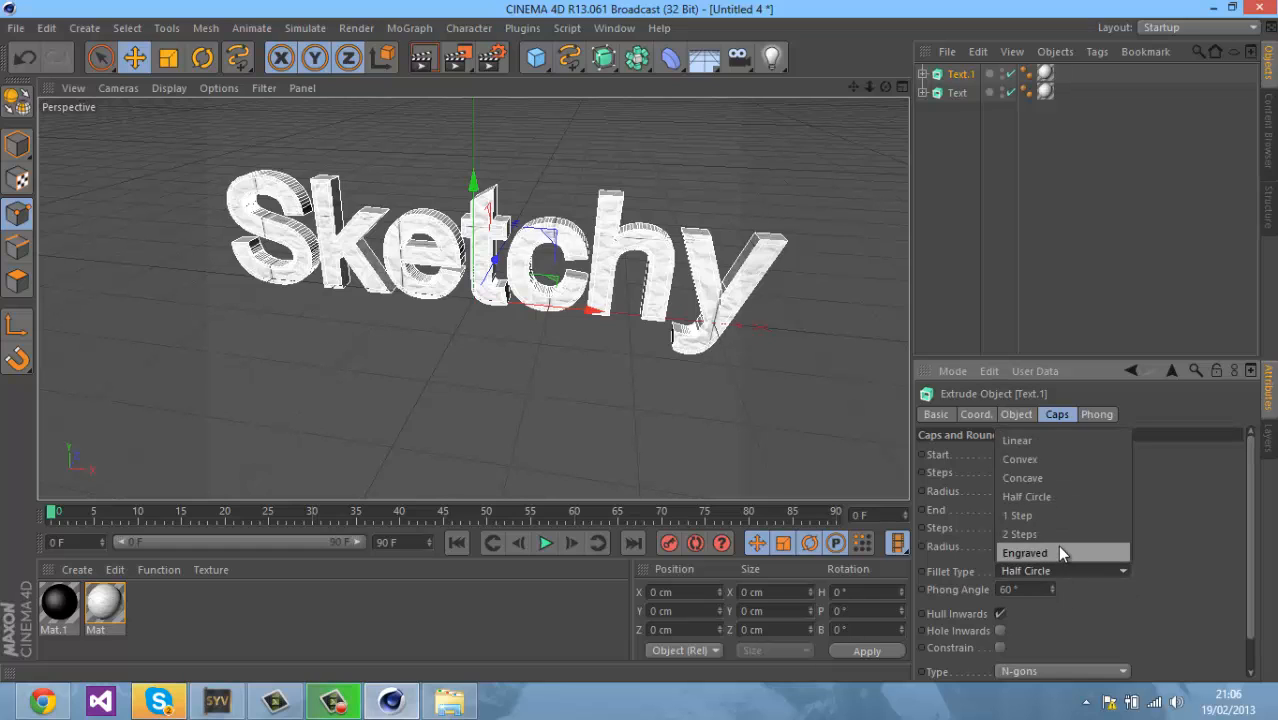
click(1057, 545)
click(1095, 572)
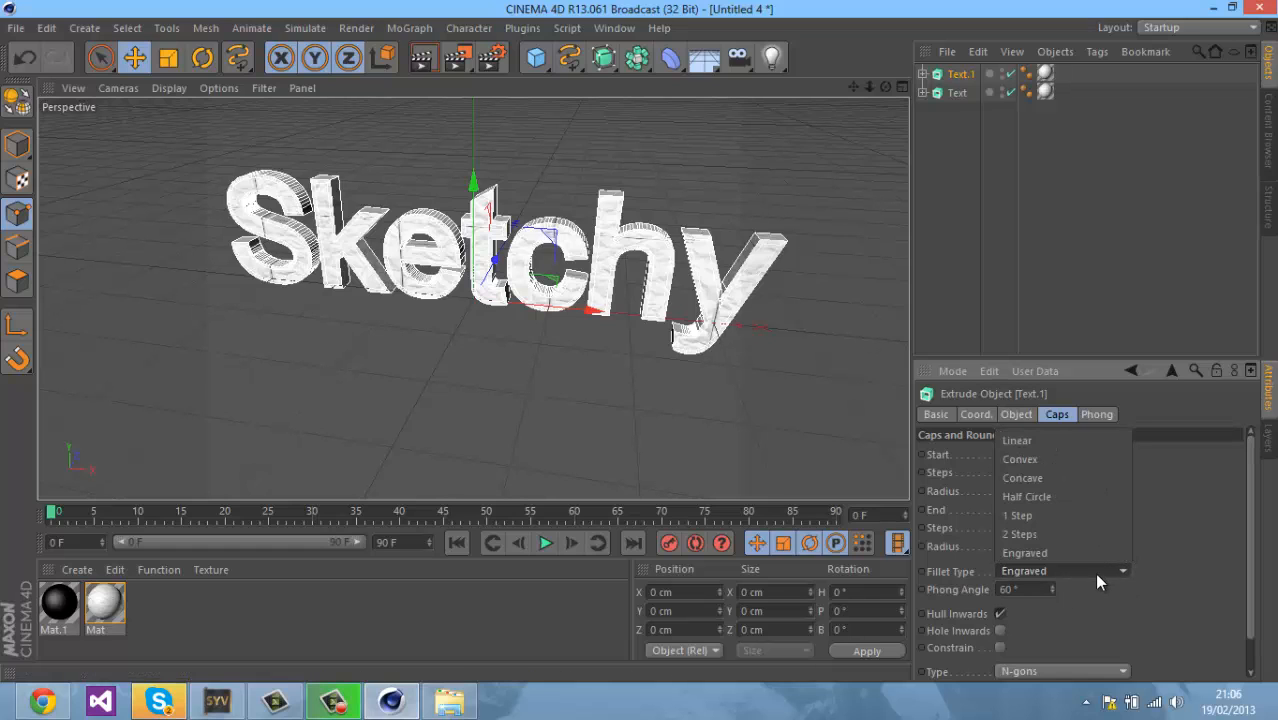
click(1069, 472)
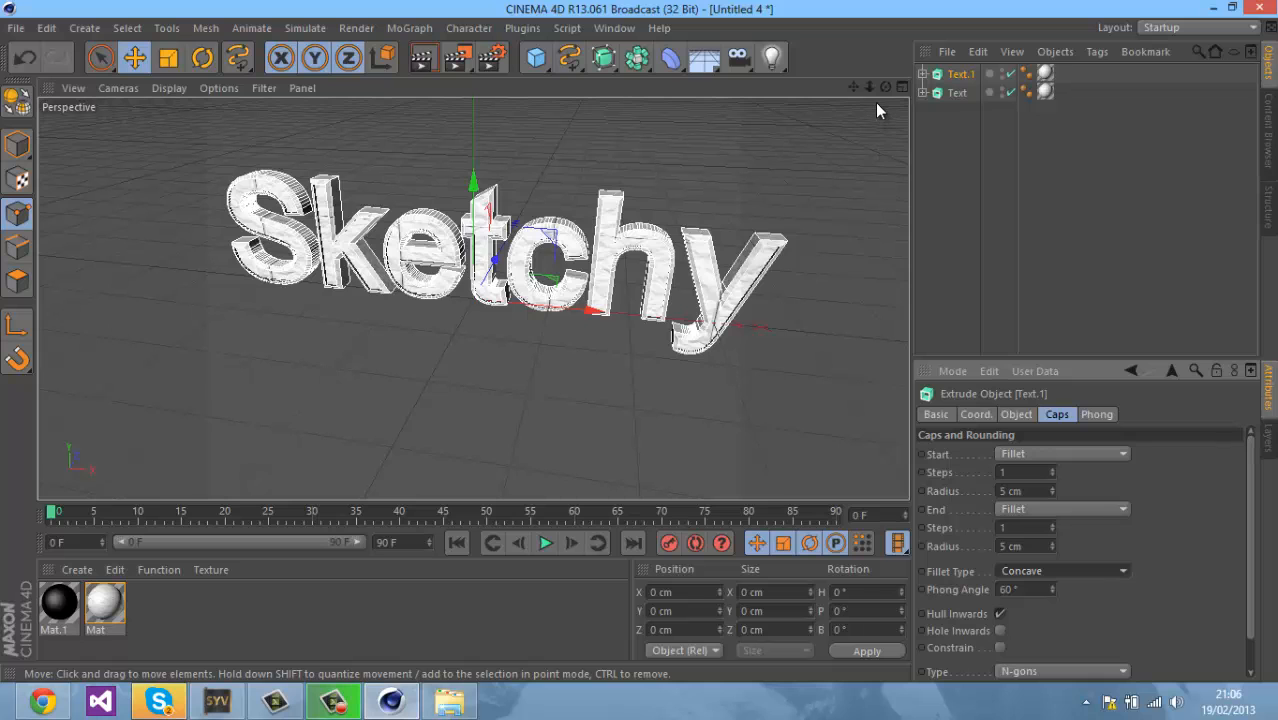
mouse_move(884, 88)
mouse_down()
mouse_move(645, 349)
mouse_move(638, 340)
mouse_up()
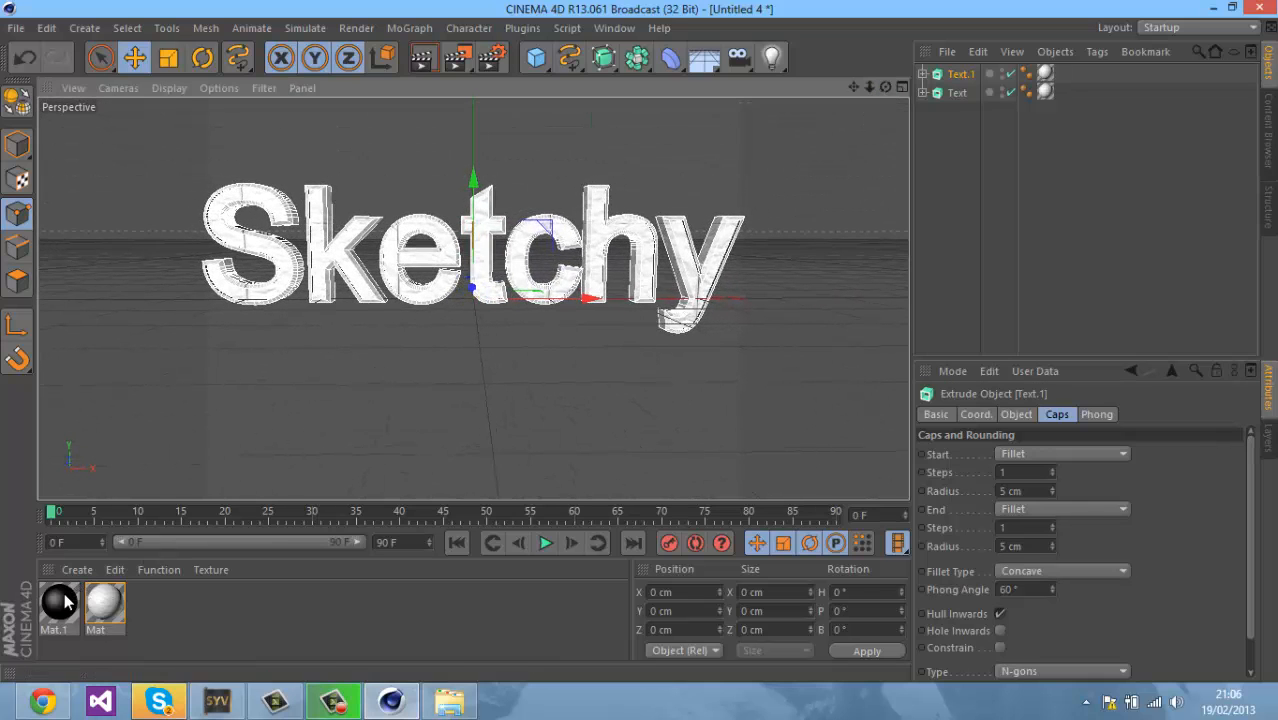
- Replace the Text.1 object's white material with the black Mat.1 material and set its texture projection to Cubic
drag(62, 601, 592, 199)
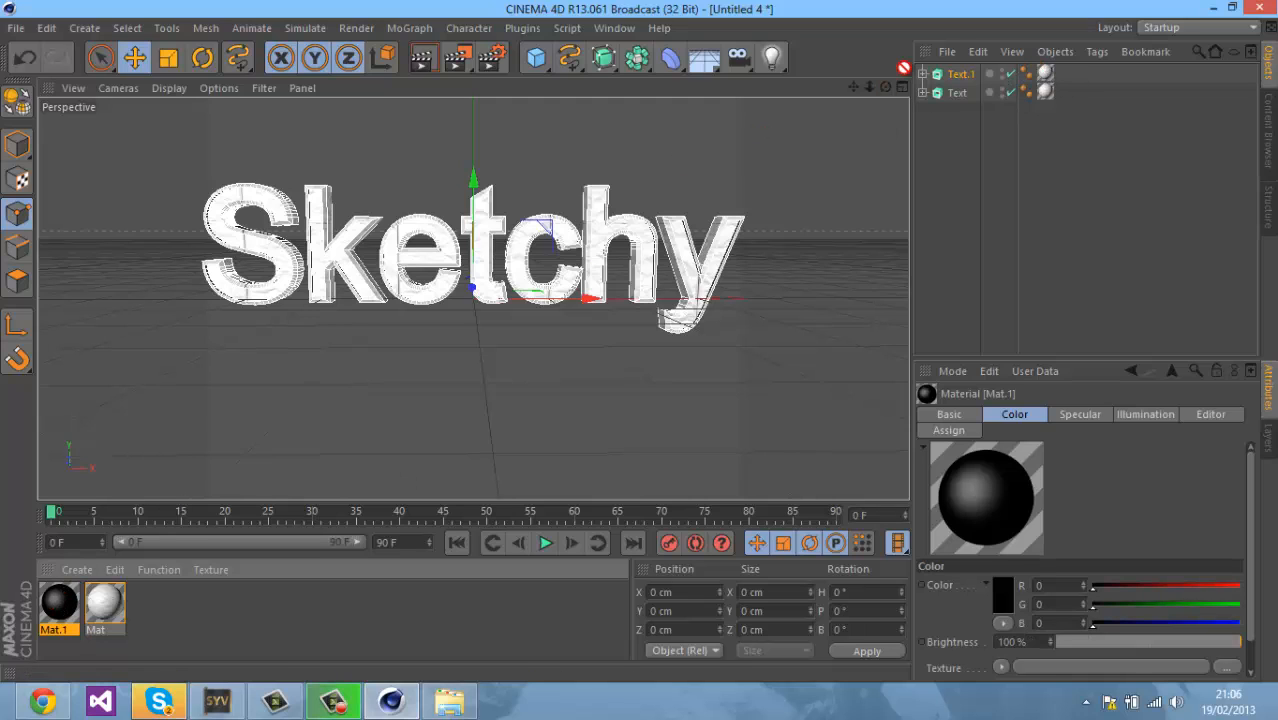
drag(958, 76, 960, 75)
click(1045, 73)
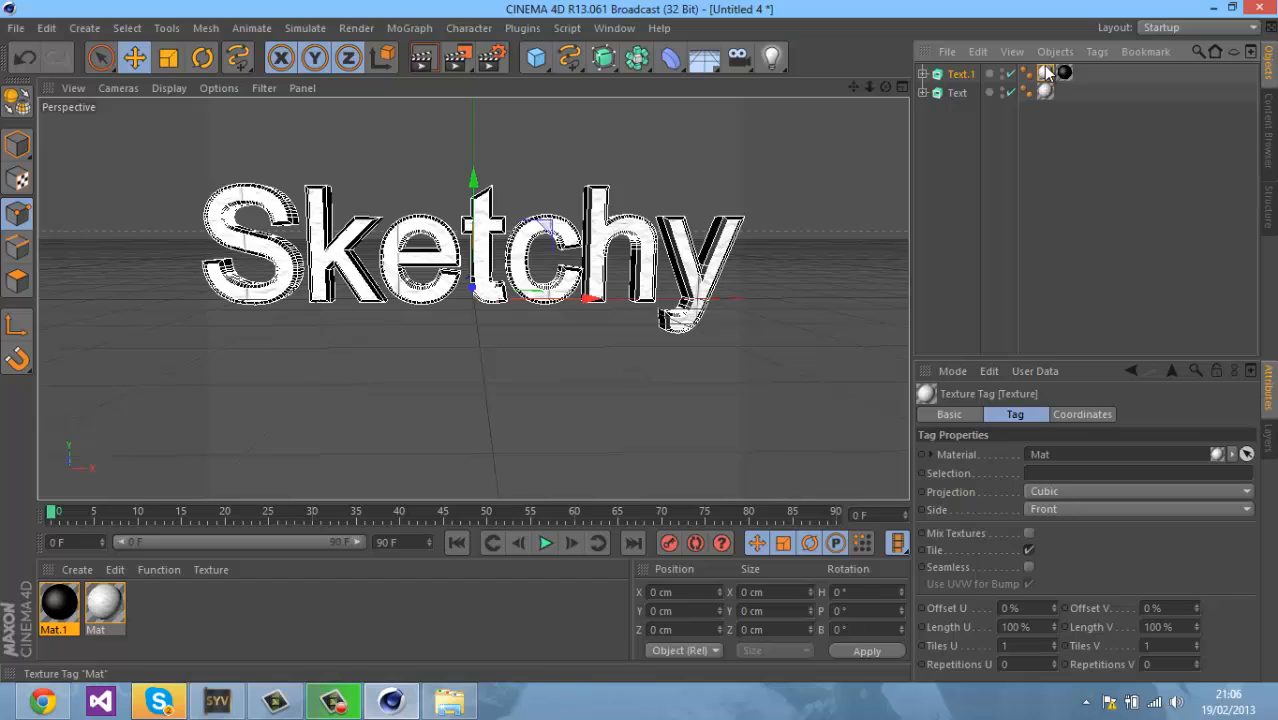
key(Delete)
click(1045, 73)
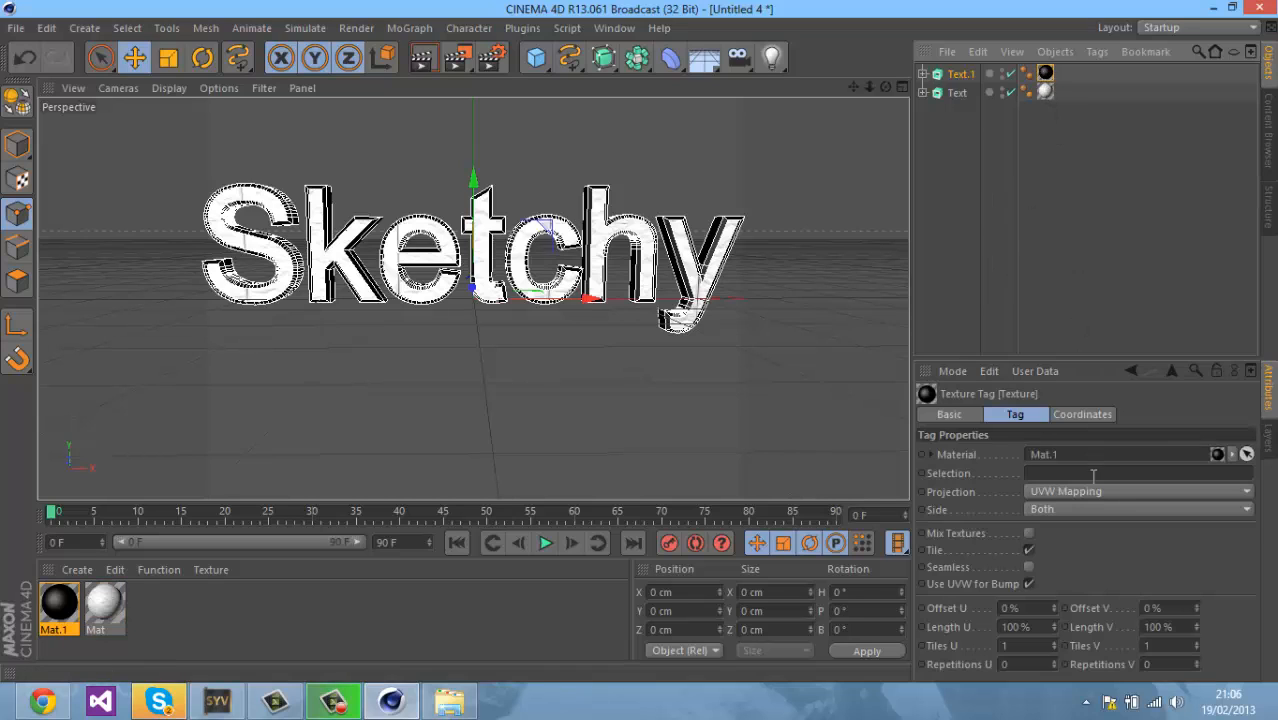
click(1085, 491)
click(1070, 566)
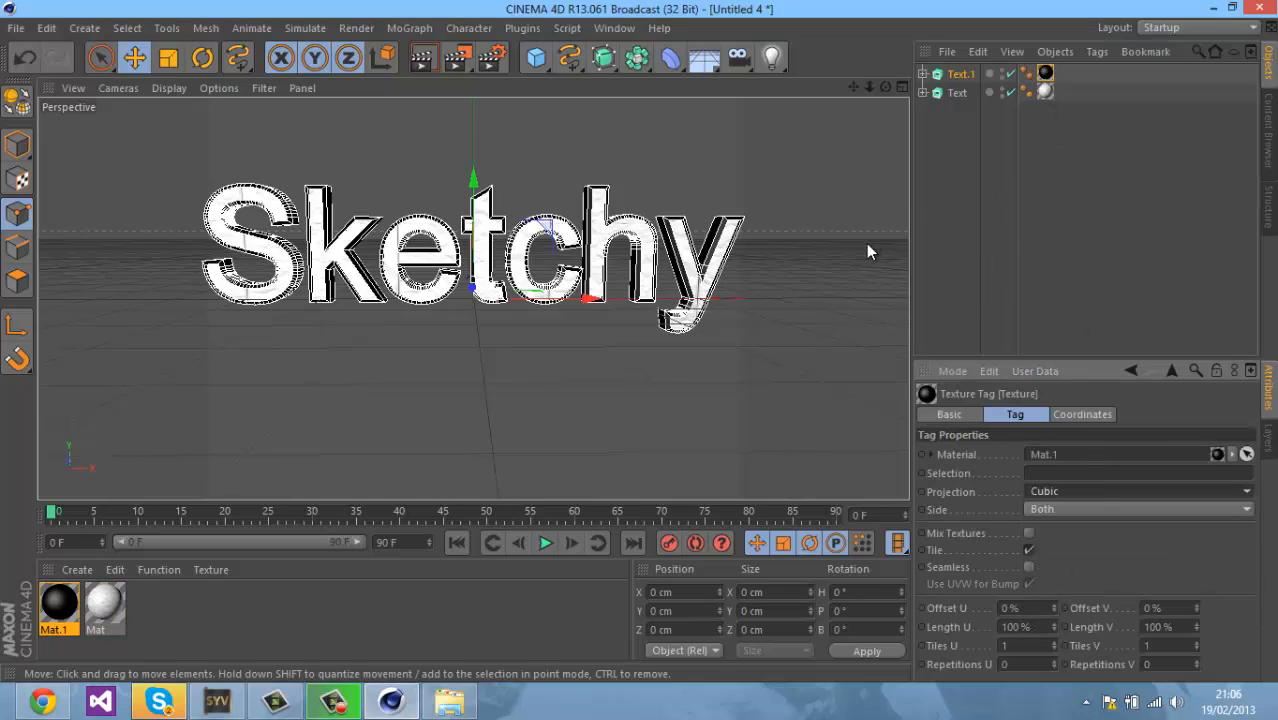
- Render the outlined text to the Picture Viewer from a slightly turned view, and close the render
mouse_move(608, 352)
alt+mouse_down()
mouse_move(650, 347)
mouse_move(639, 348)
alt+mouse_up()
scroll(639, 348, down, 3)
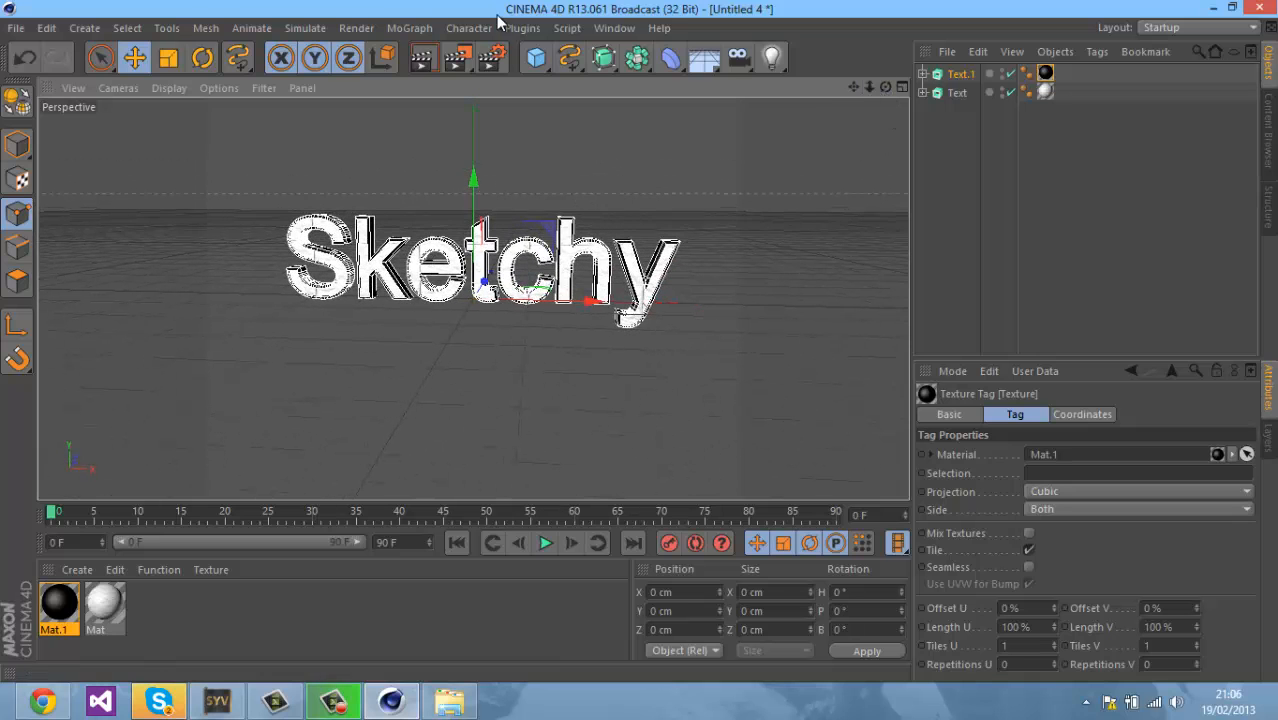
click(371, 32)
click(407, 122)
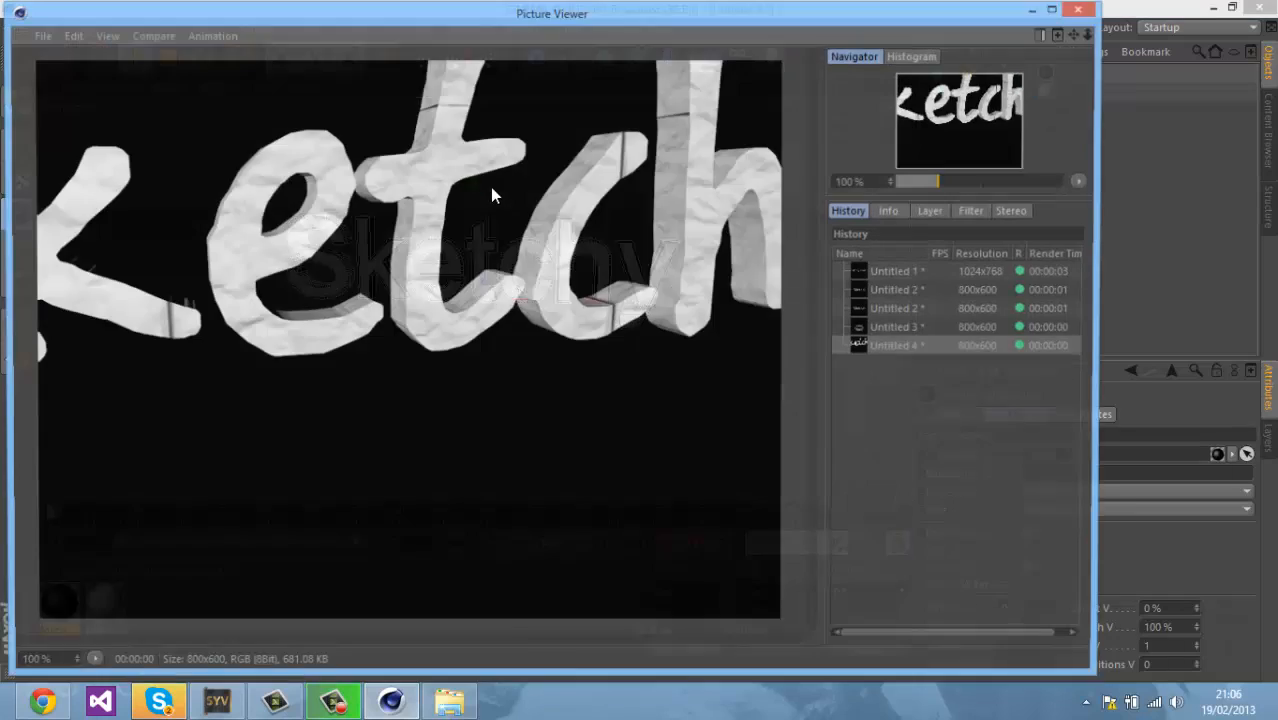
click(1080, 11)
- Add an area light, move it in front of the text, and render a preview to the Picture Viewer
drag(768, 57, 935, 115)
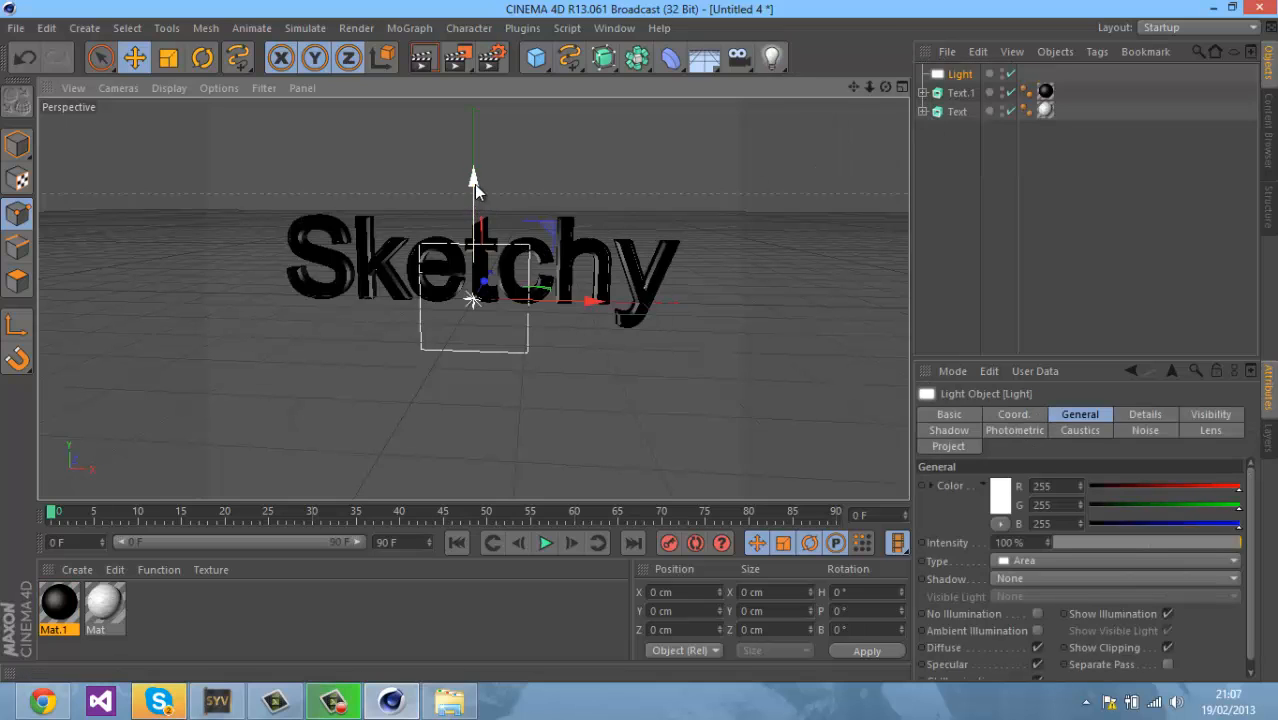
drag(474, 184, 475, 163)
drag(487, 253, 446, 290)
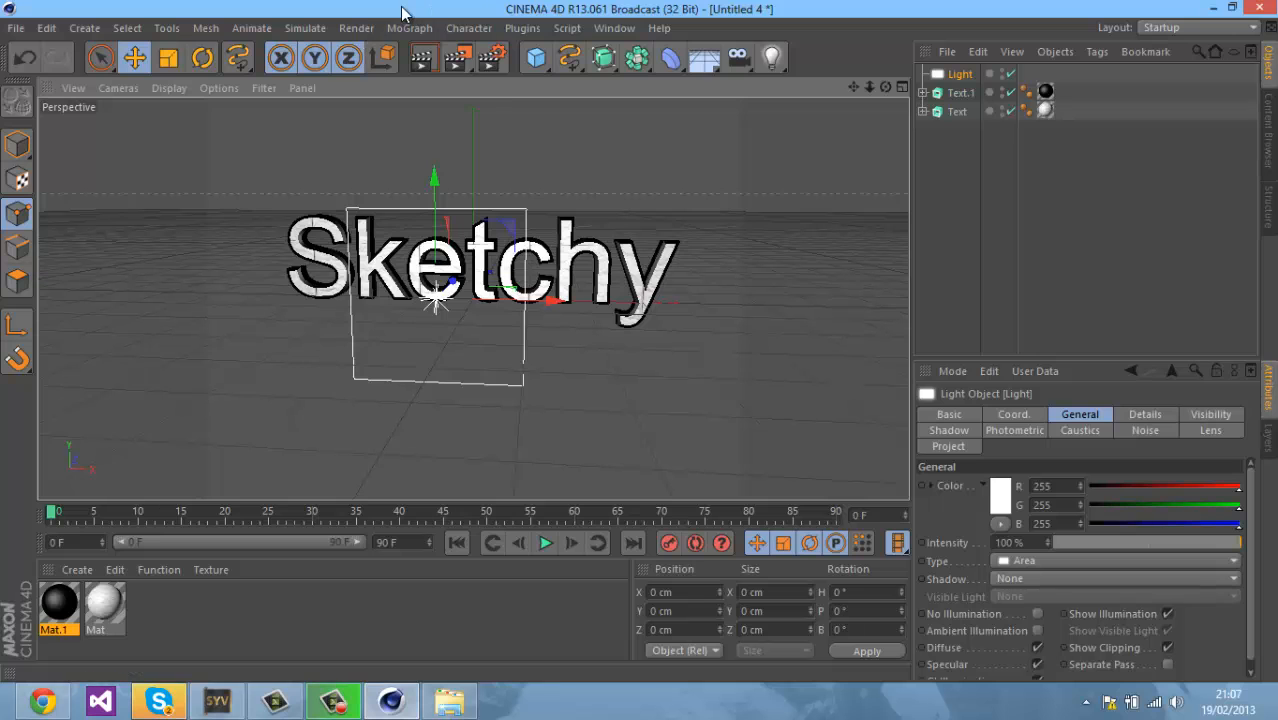
click(356, 29)
click(430, 116)
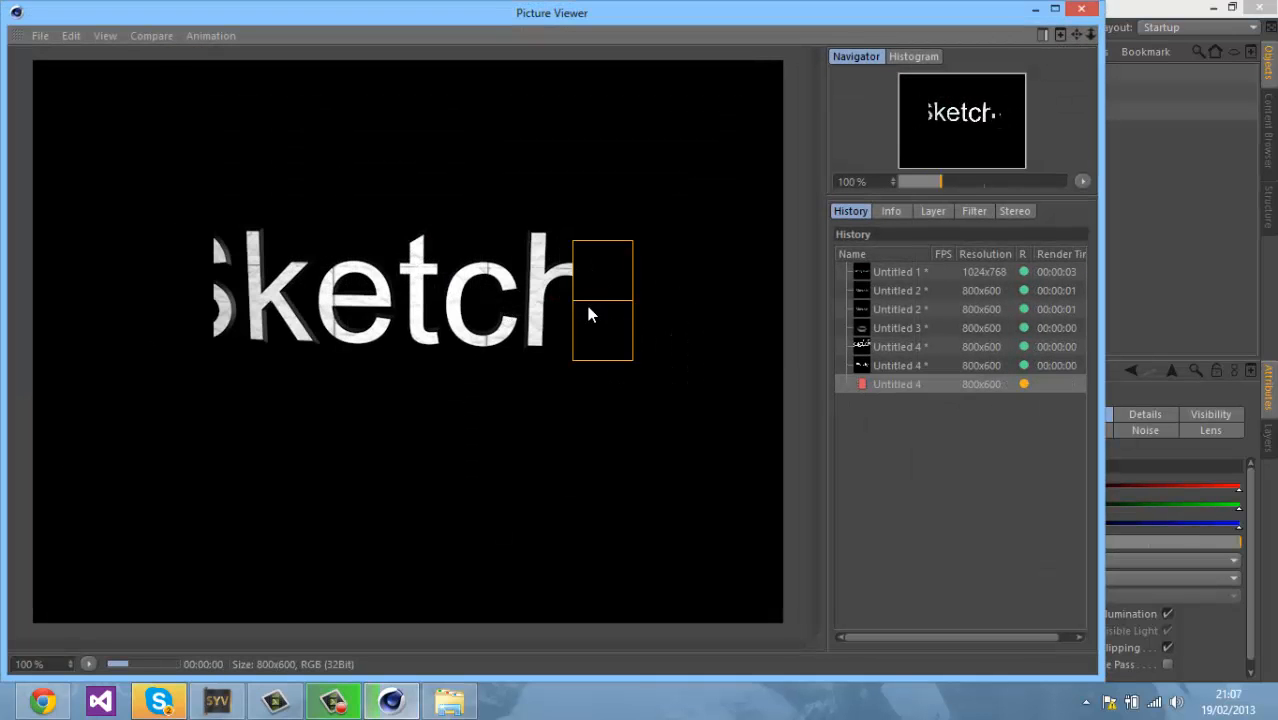
click(1080, 10)
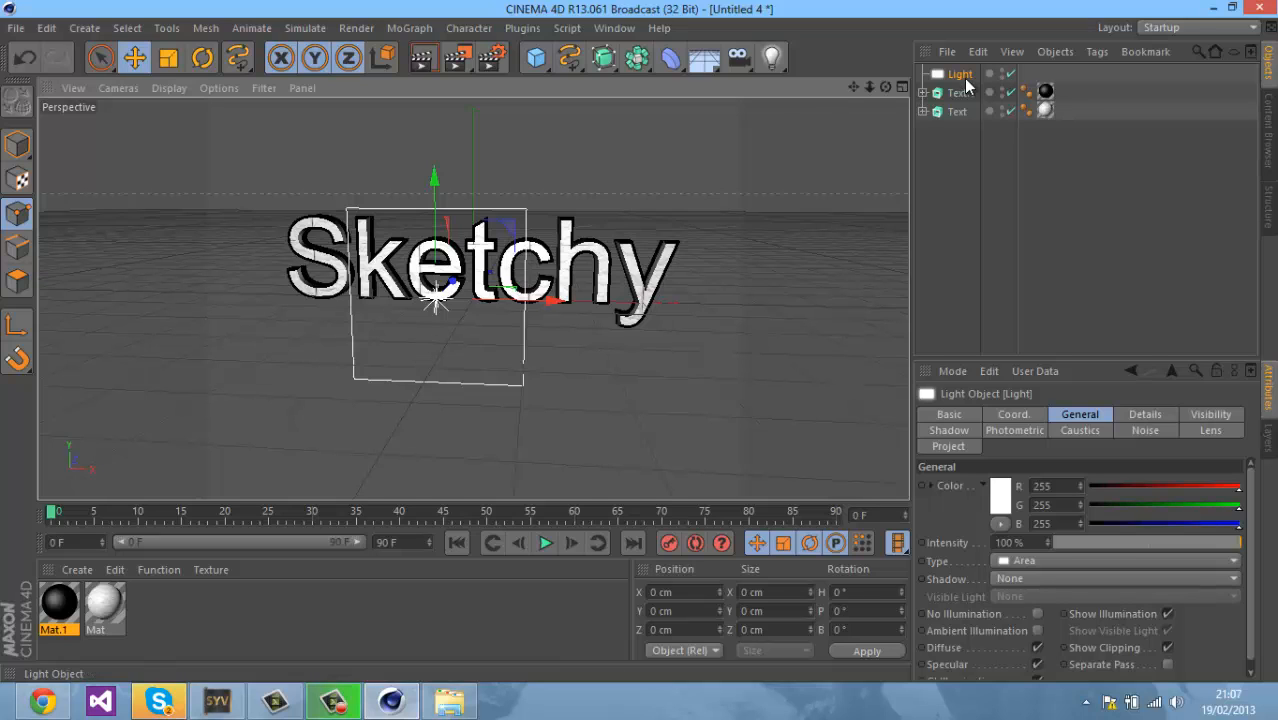
- Duplicate the area light, move the copy further back and to the right, and render another preview
click(965, 79)
key(ctrl+c)
key(ctrl+v)
drag(453, 281, 514, 212)
click(356, 28)
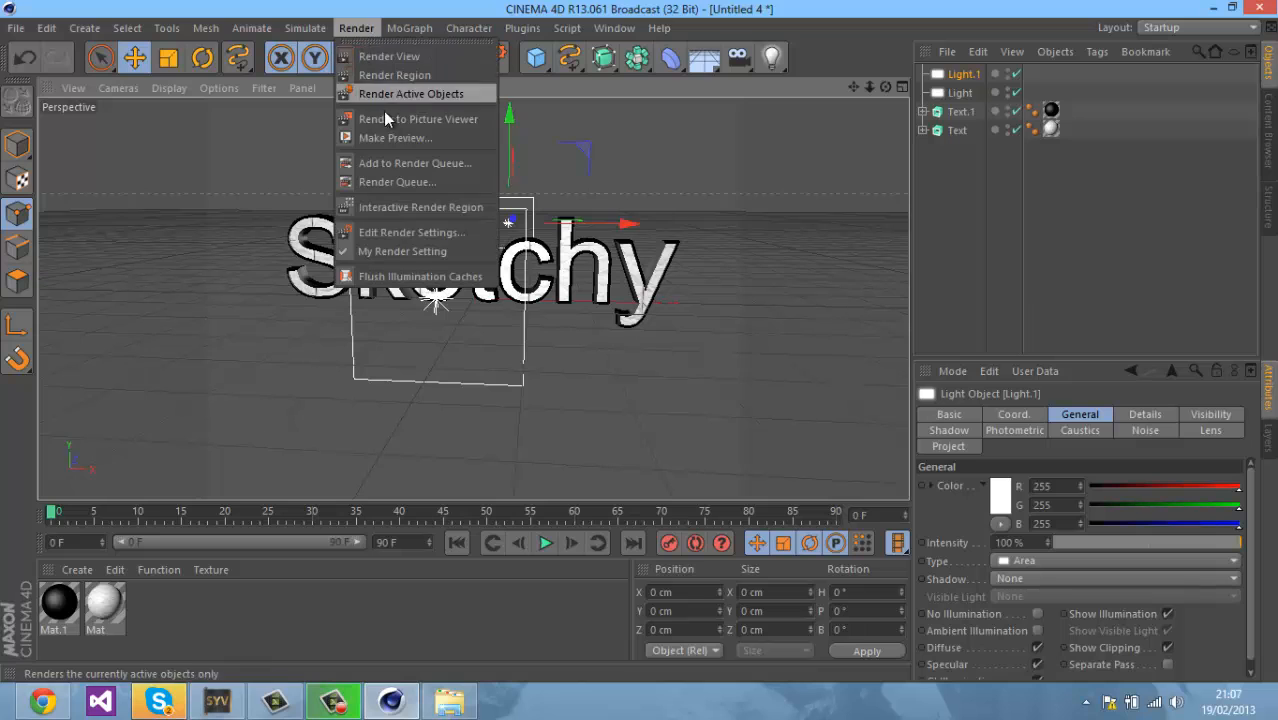
click(403, 120)
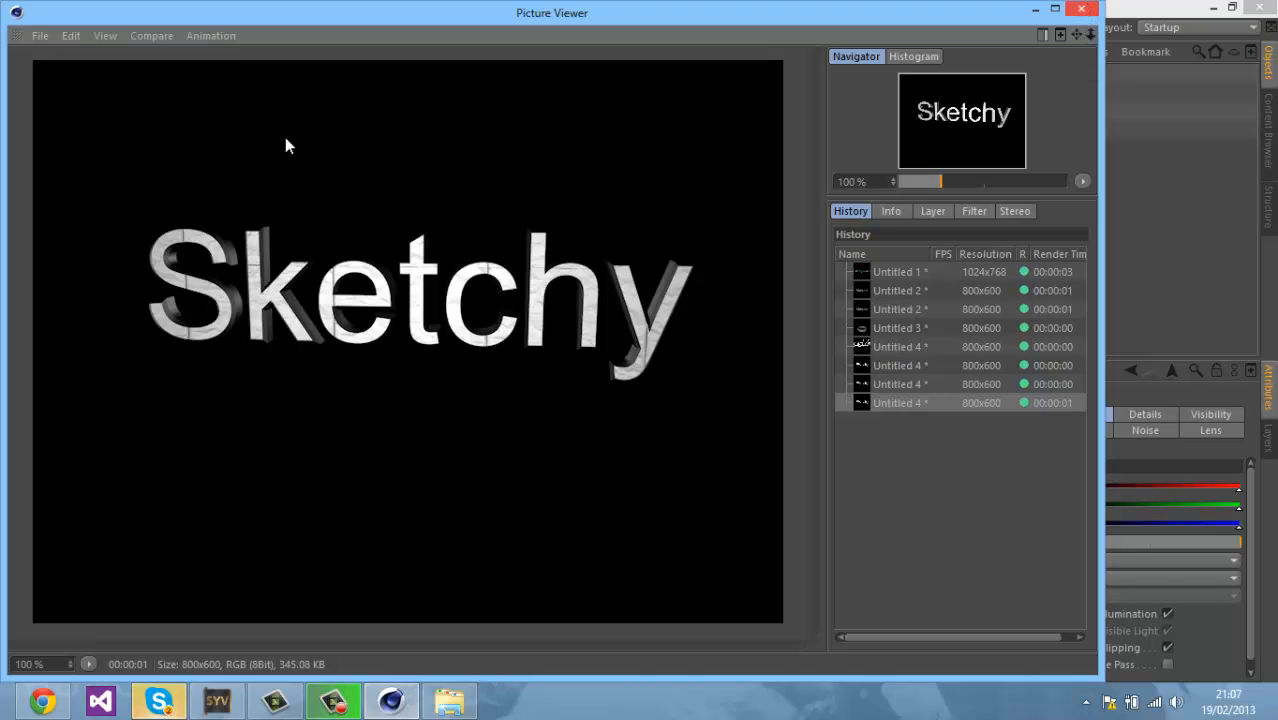
scroll(337, 313, up, 1)
click(1095, 10)
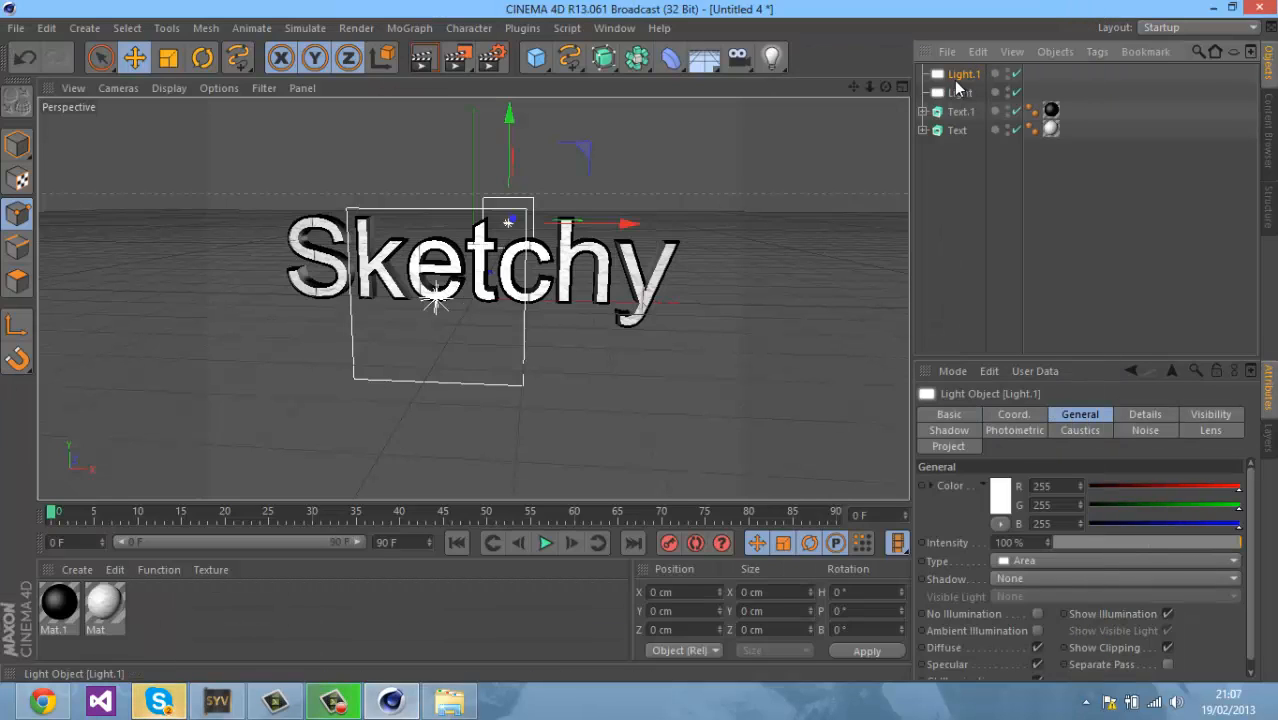
- Delete both area lights from the scene
click(960, 92)
key(Delete)
click(958, 75)
key(Delete)
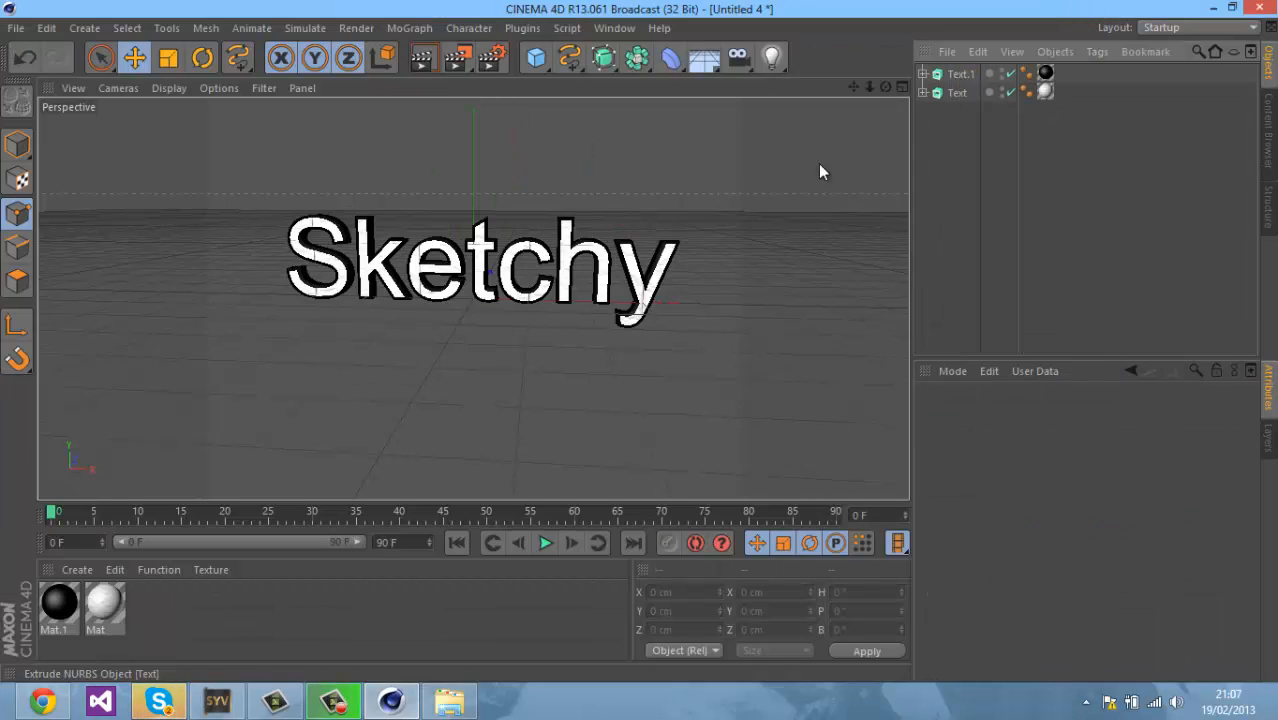
- Add a torus, lower it about 156 cm so it sits below the text, and make it editable
drag(535, 55, 595, 160)
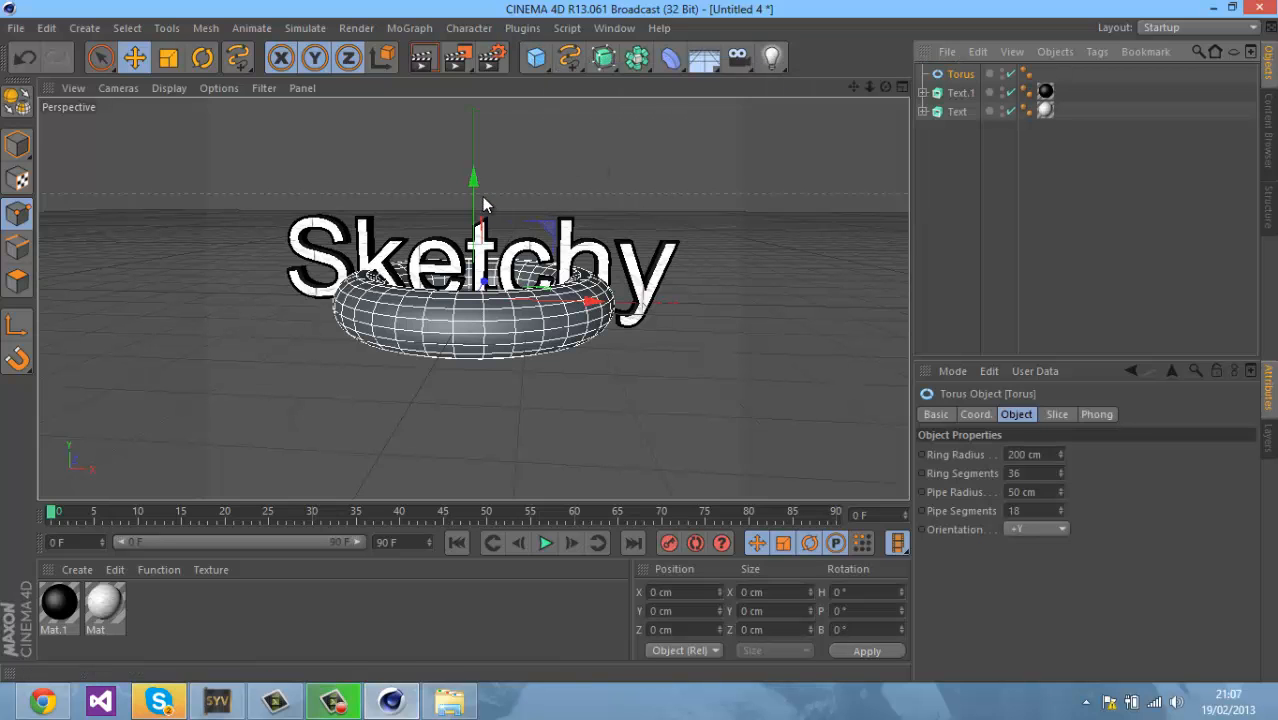
drag(475, 192, 479, 291)
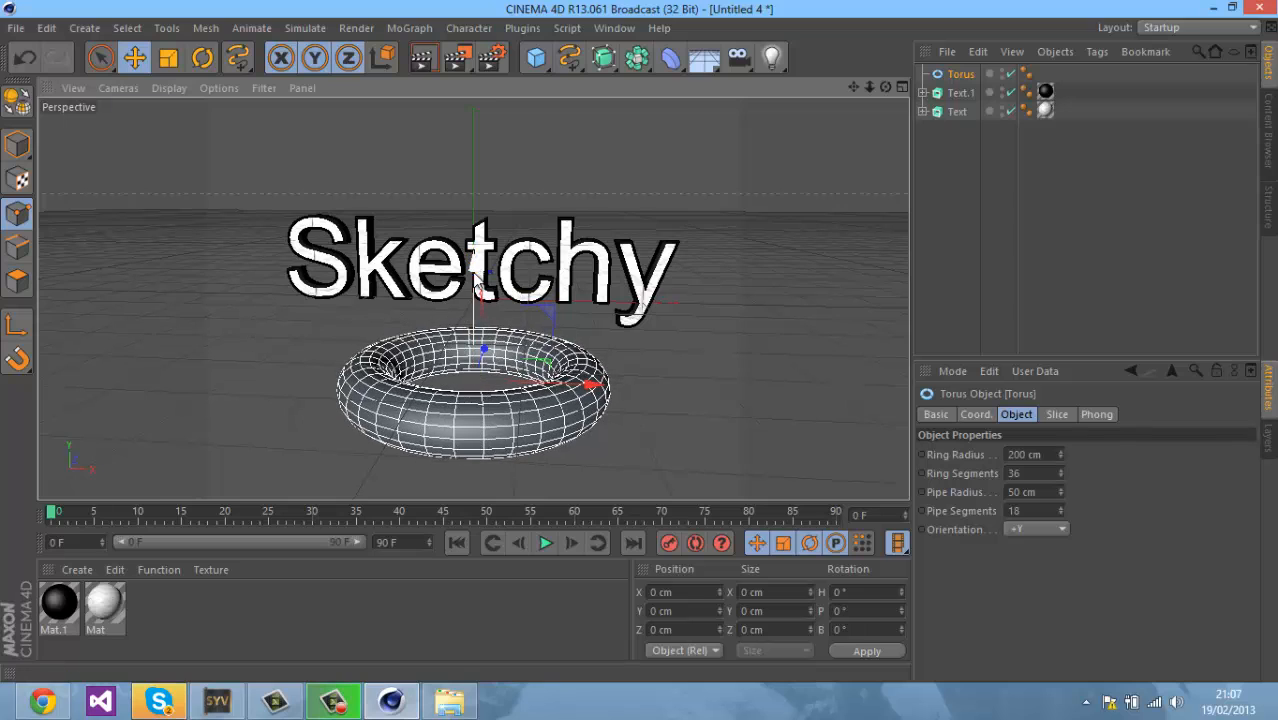
right_click(955, 75)
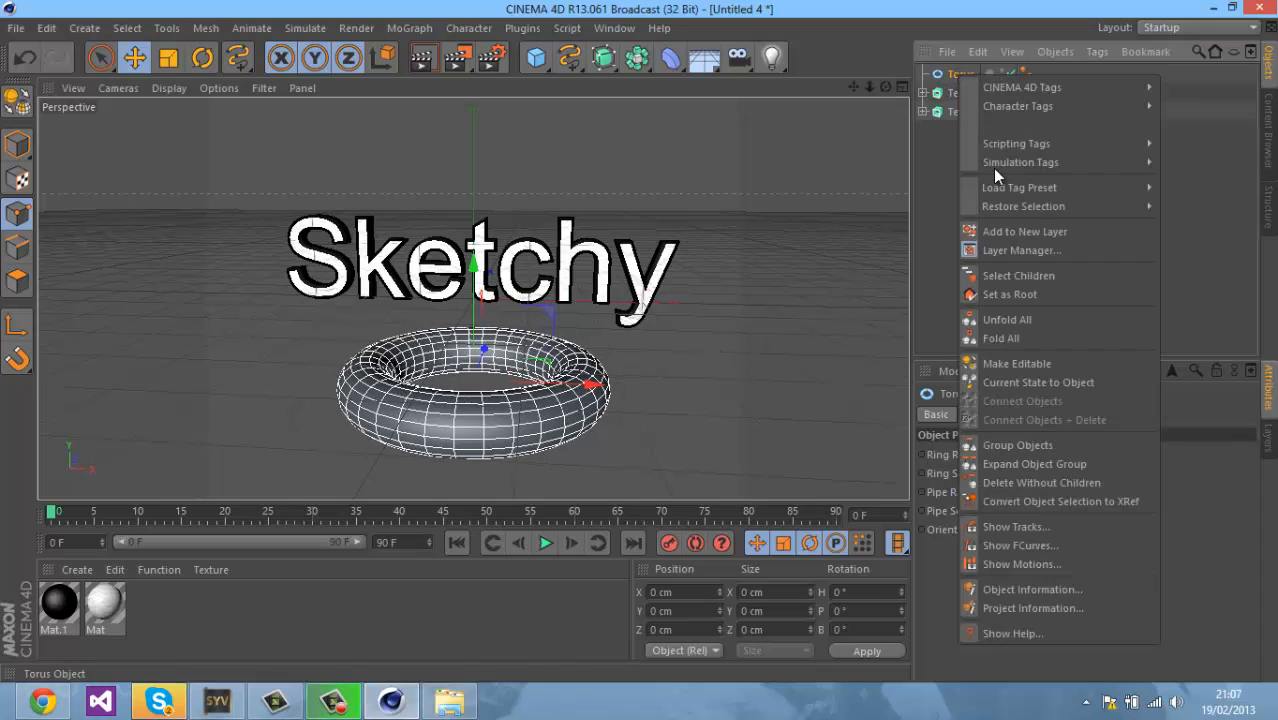
click(1019, 362)
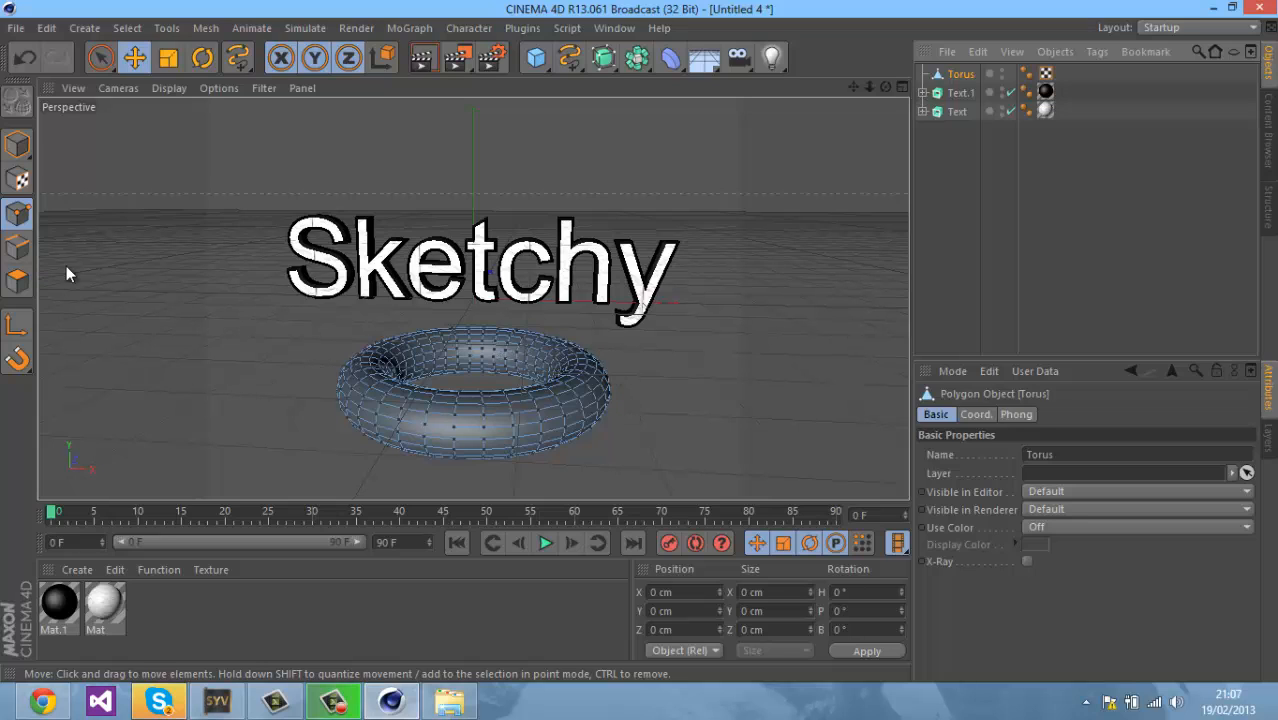
- Go through the model, texture, point and edge modes on the torus, and settle on polygon mode
click(17, 281)
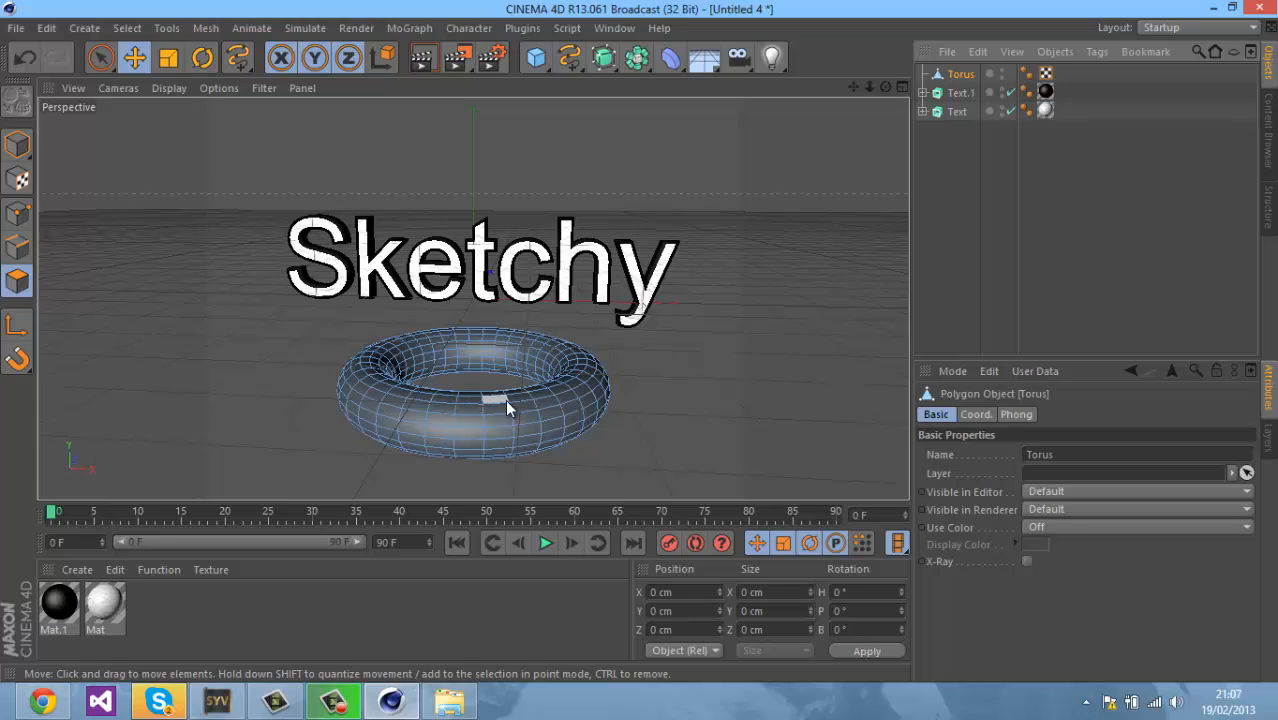
click(17, 145)
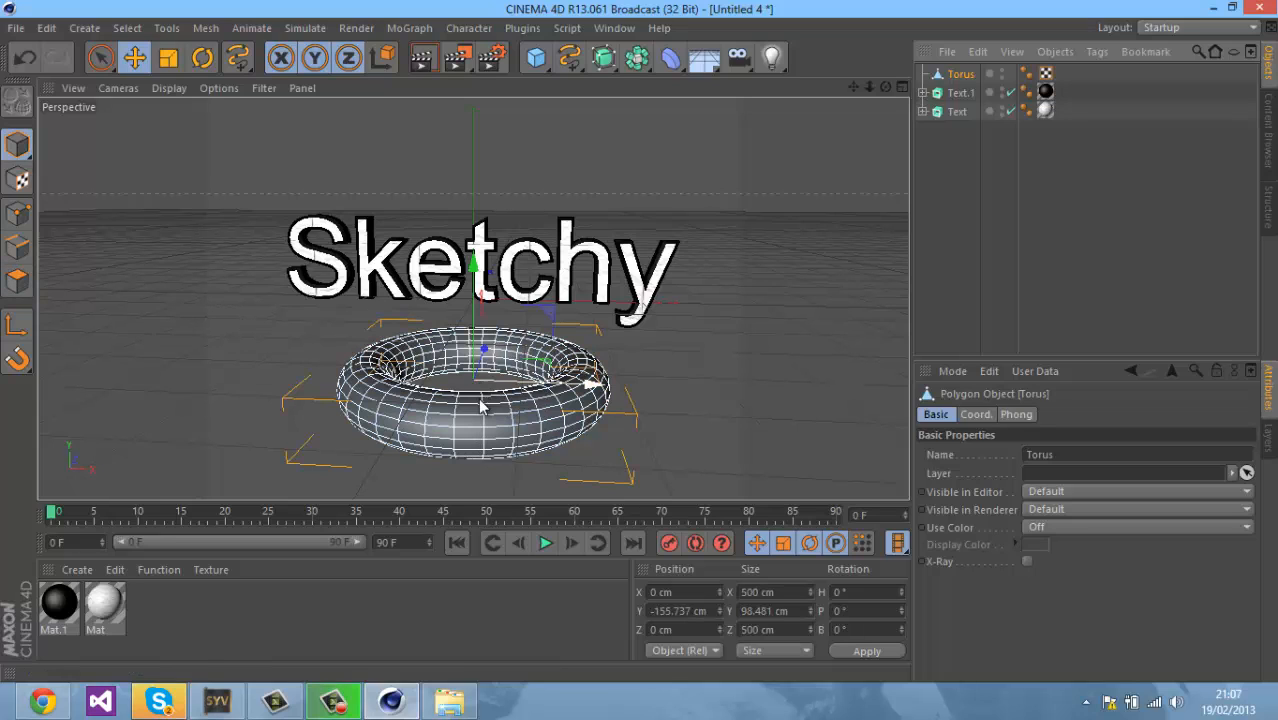
click(17, 179)
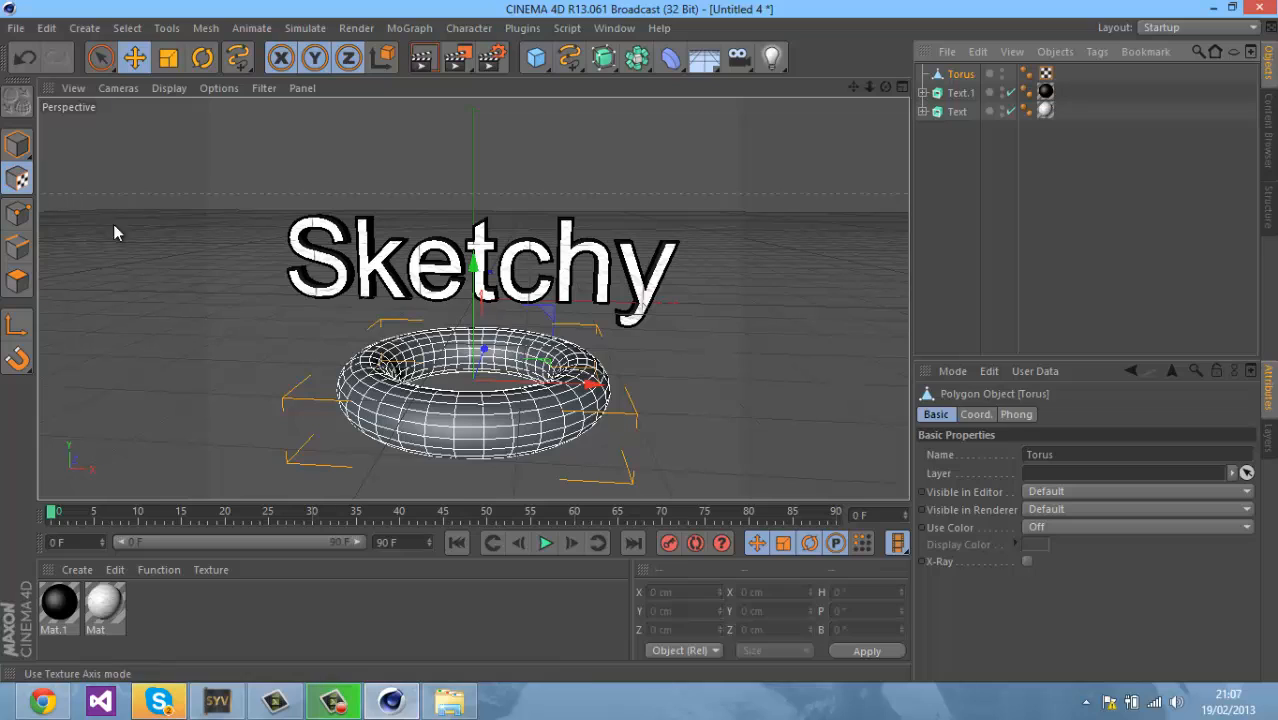
click(17, 213)
click(17, 247)
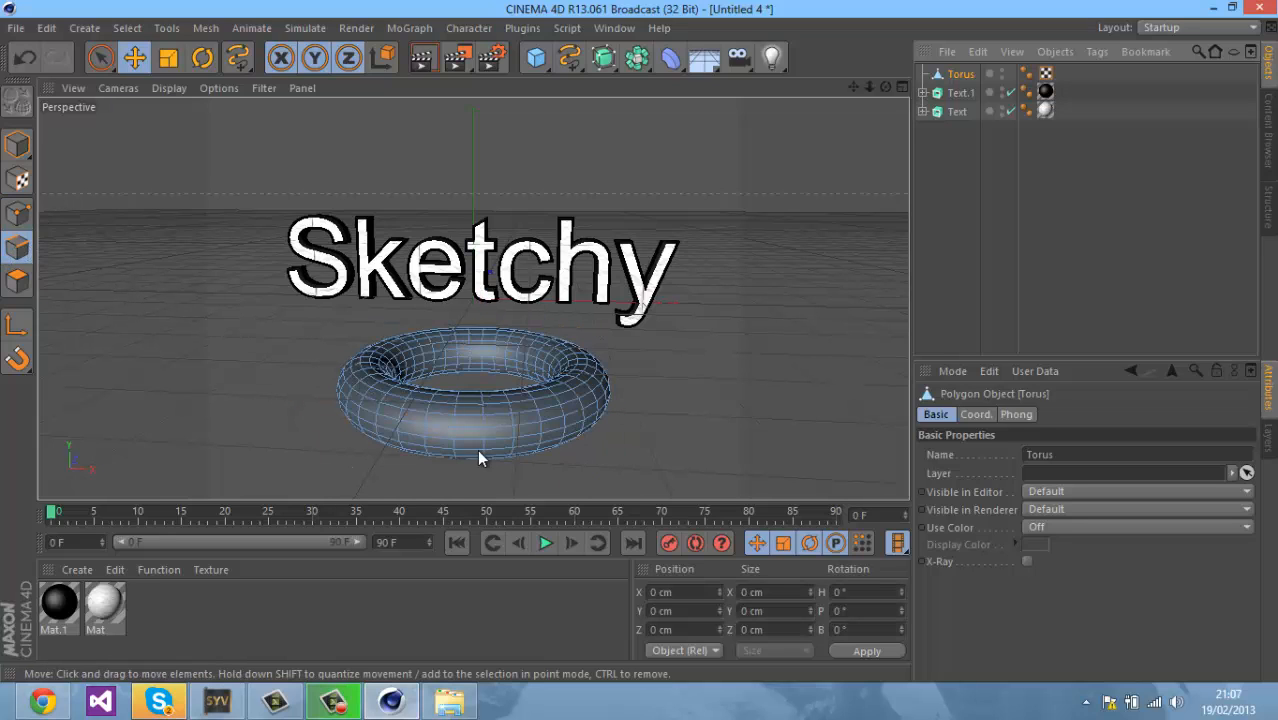
click(18, 282)
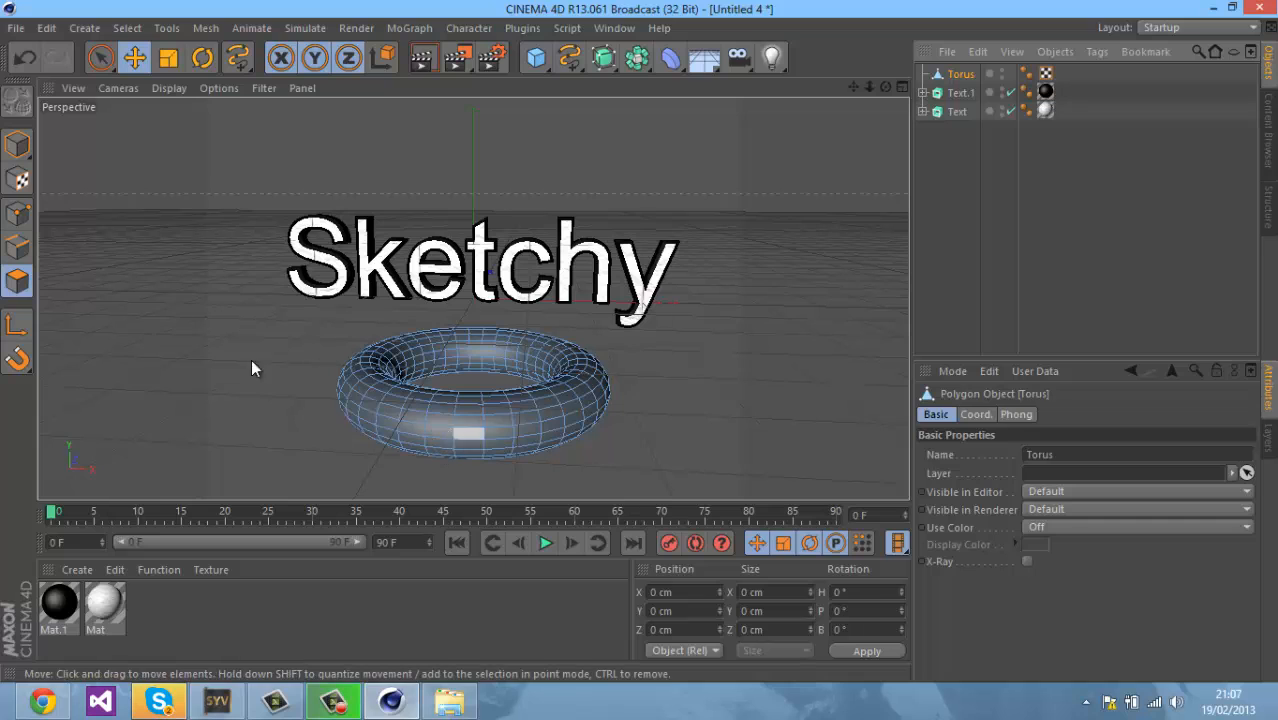
click(29, 357)
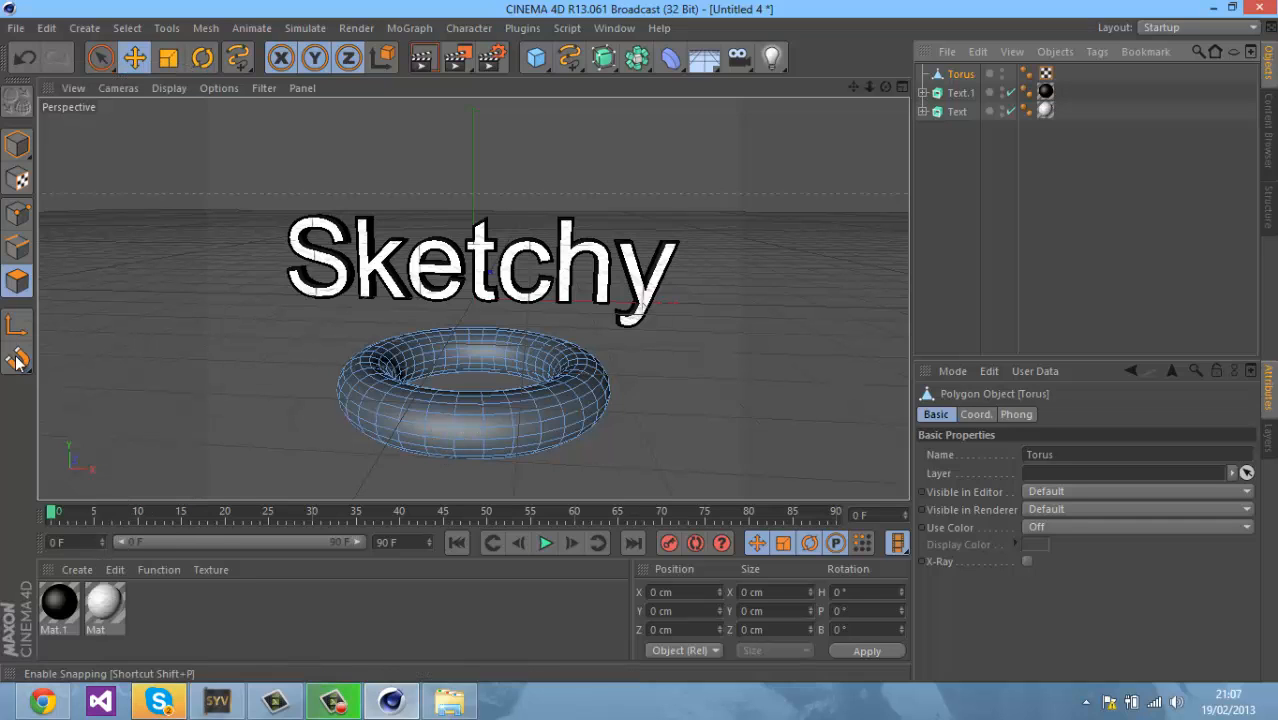
- Start the Matrix Extrude tool for the torus polygons
key(m)
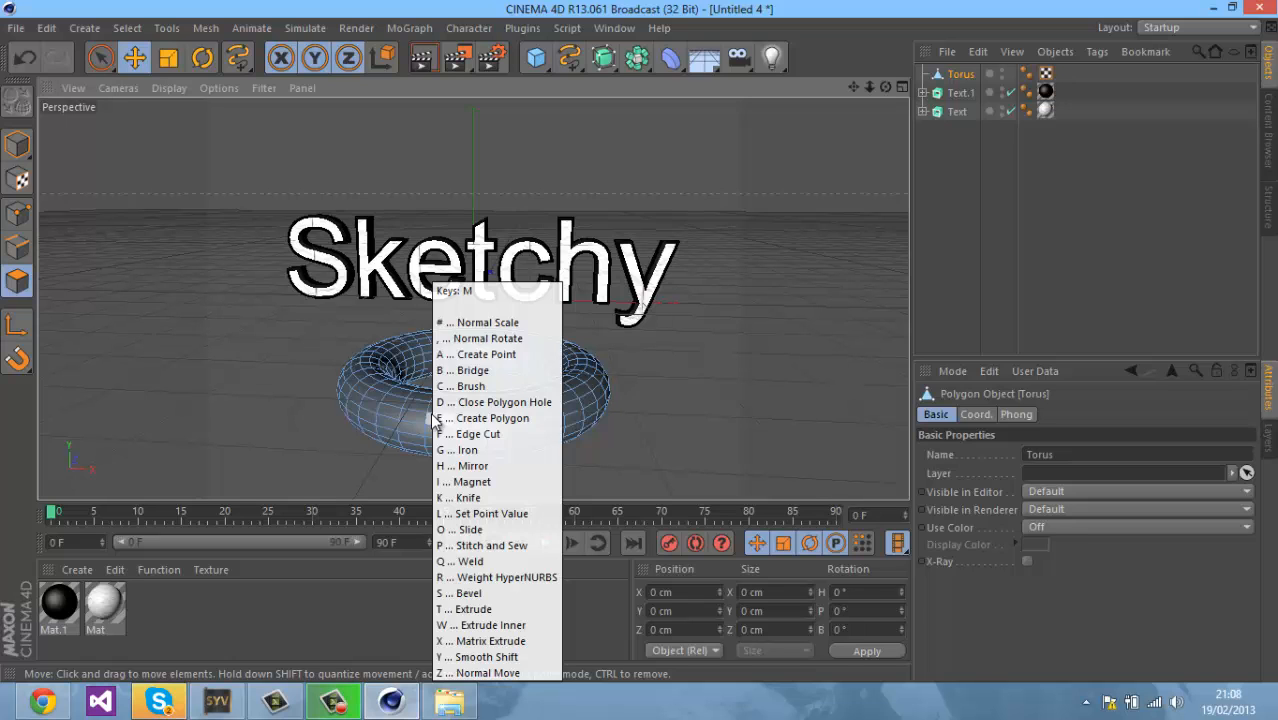
key(x)
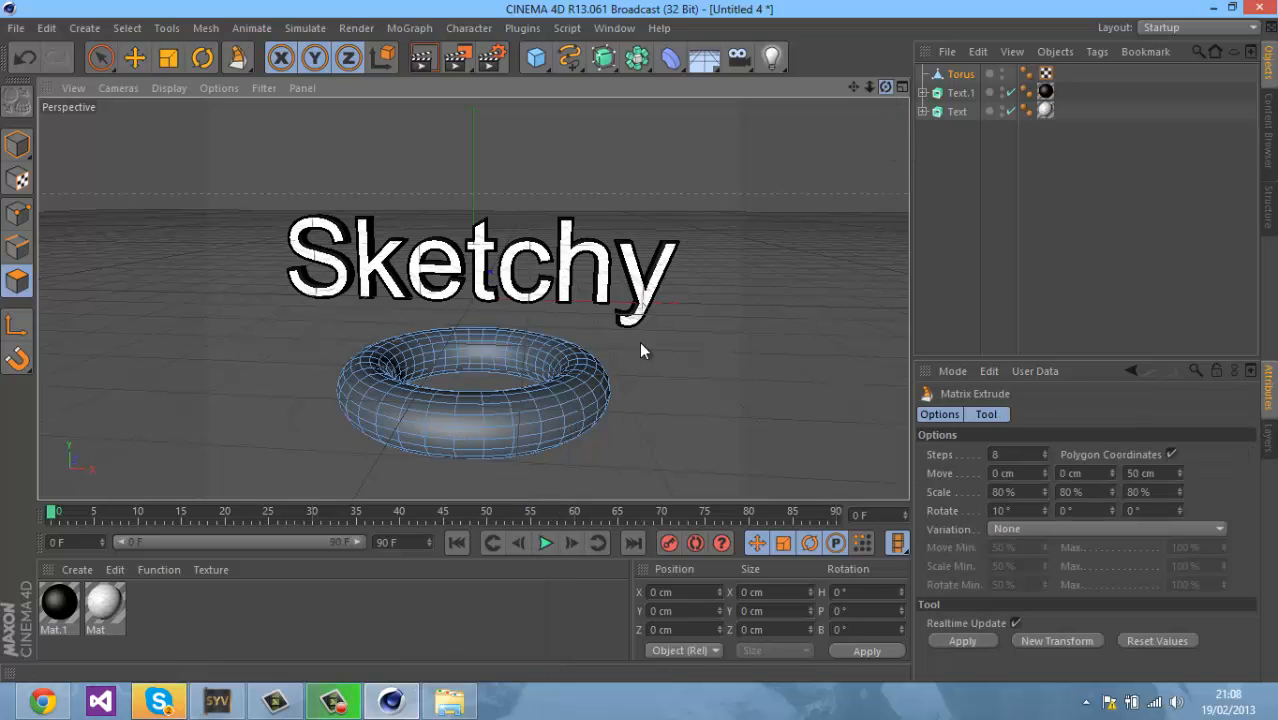
alt+drag(641, 343, 640, 354)
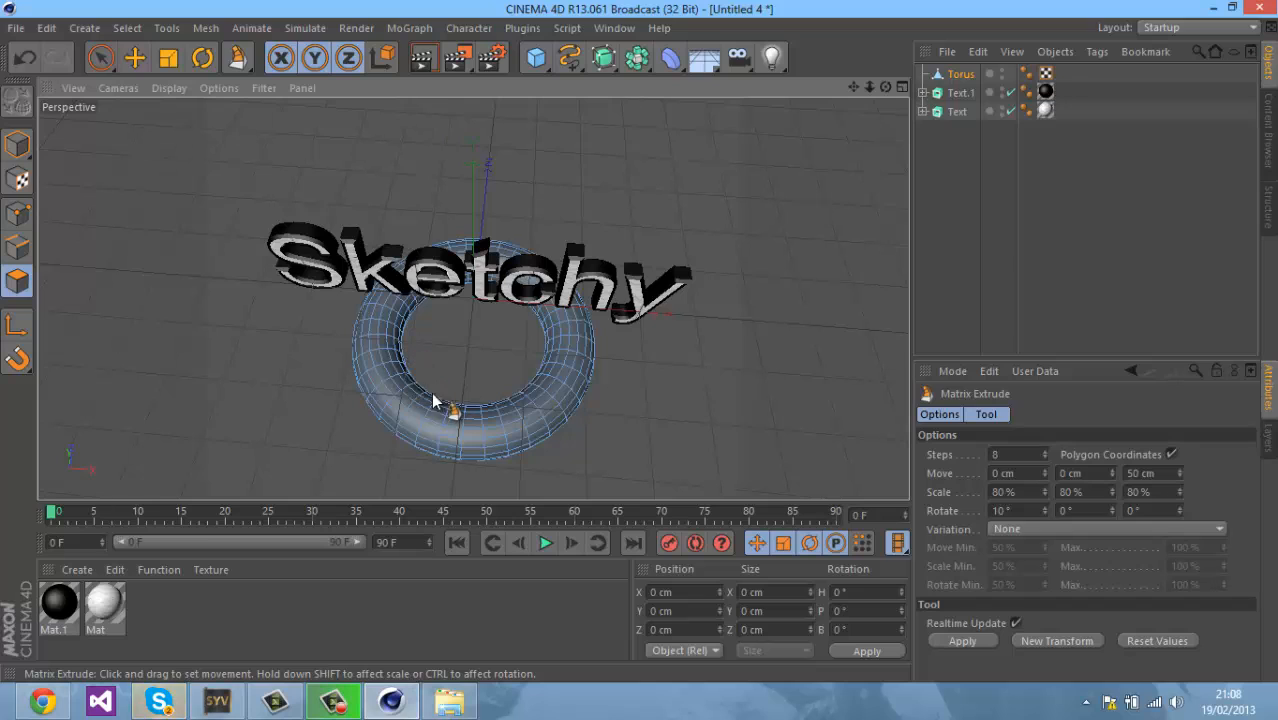
drag(480, 432, 533, 418)
click(532, 415)
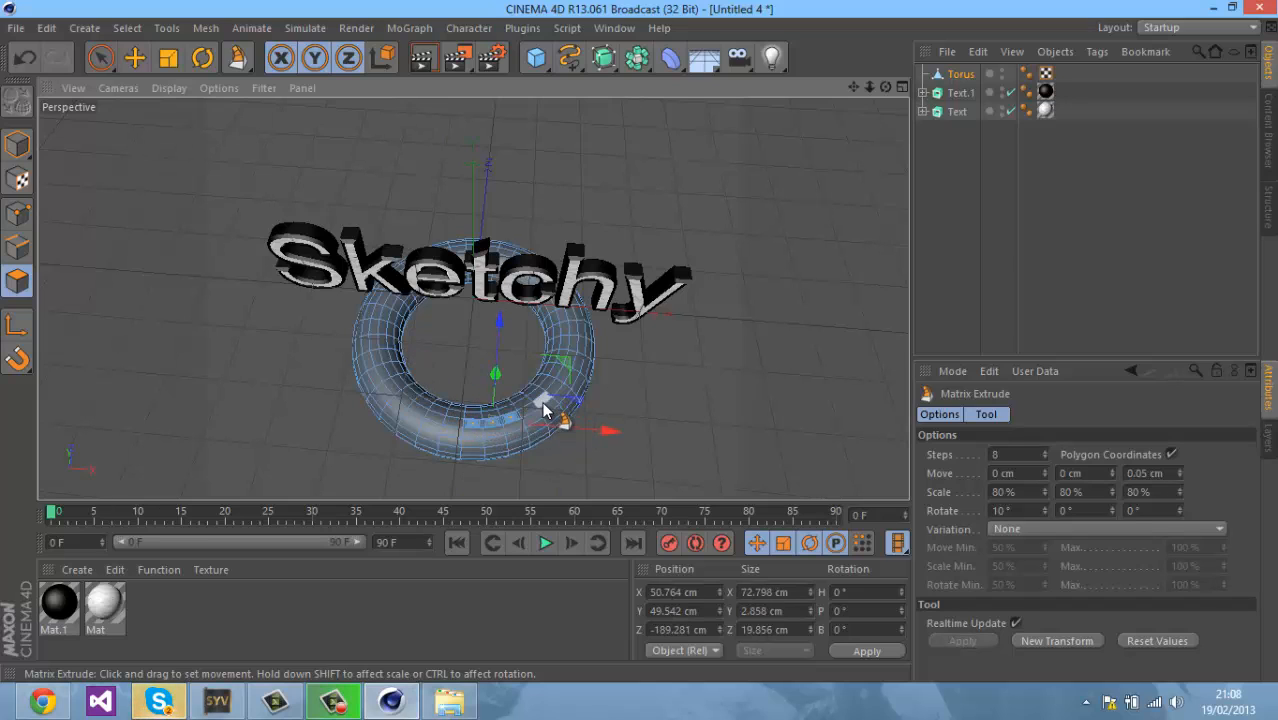
click(542, 405)
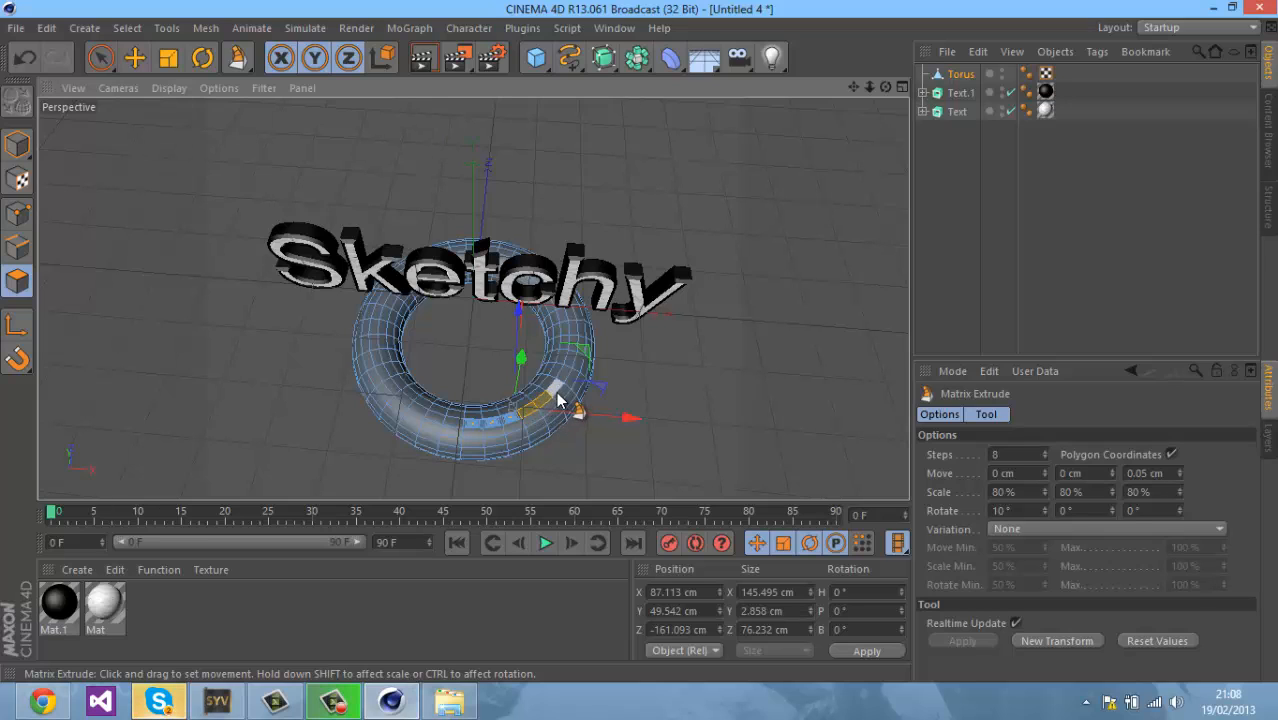
key(ctrl+z)
key(ctrl+z)
key(ctrl+z)
key(ctrl+z)
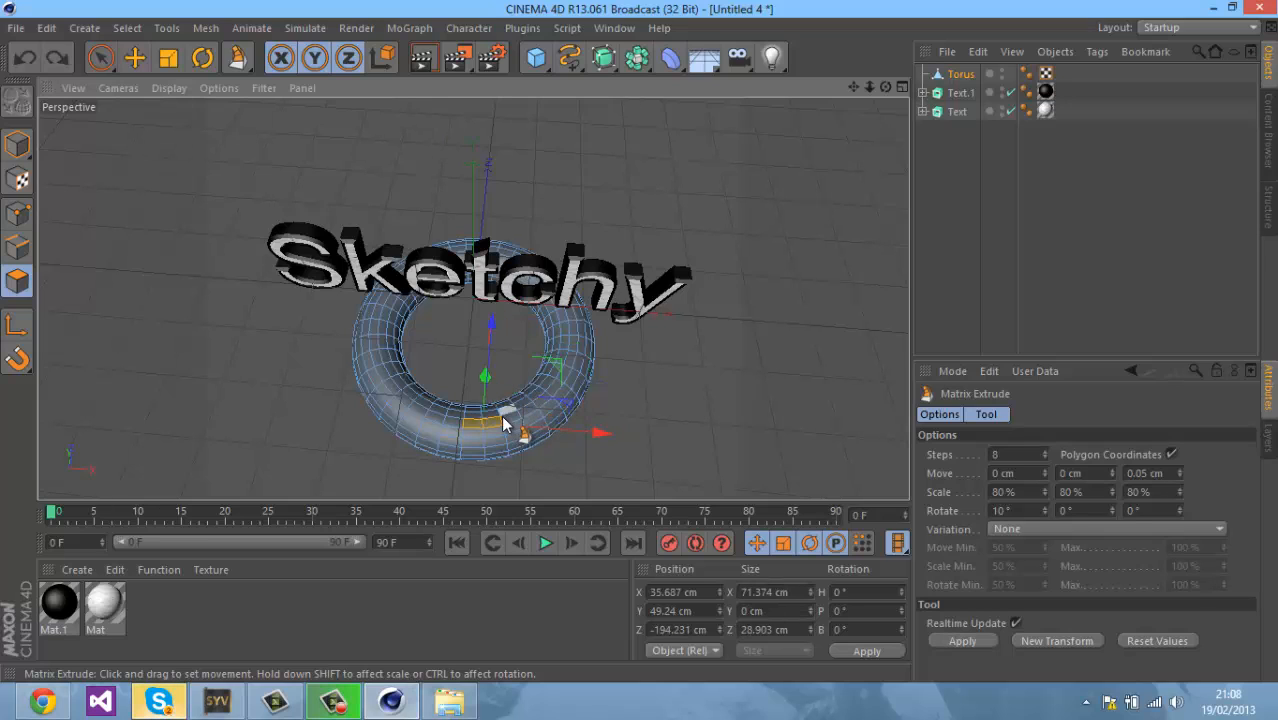
- Extend the polygon selection along the torus's upper ring from the front around its right side
click(535, 413)
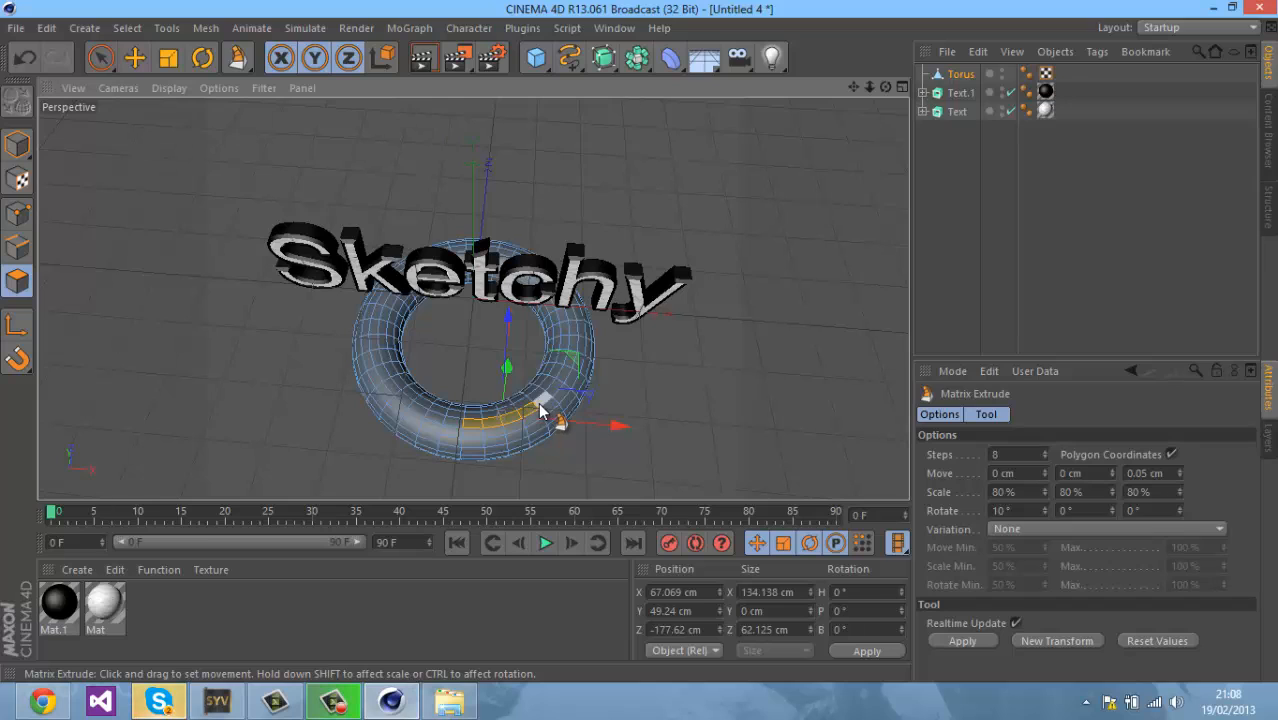
shift+click(541, 403)
shift+click(557, 387)
shift+click(571, 367)
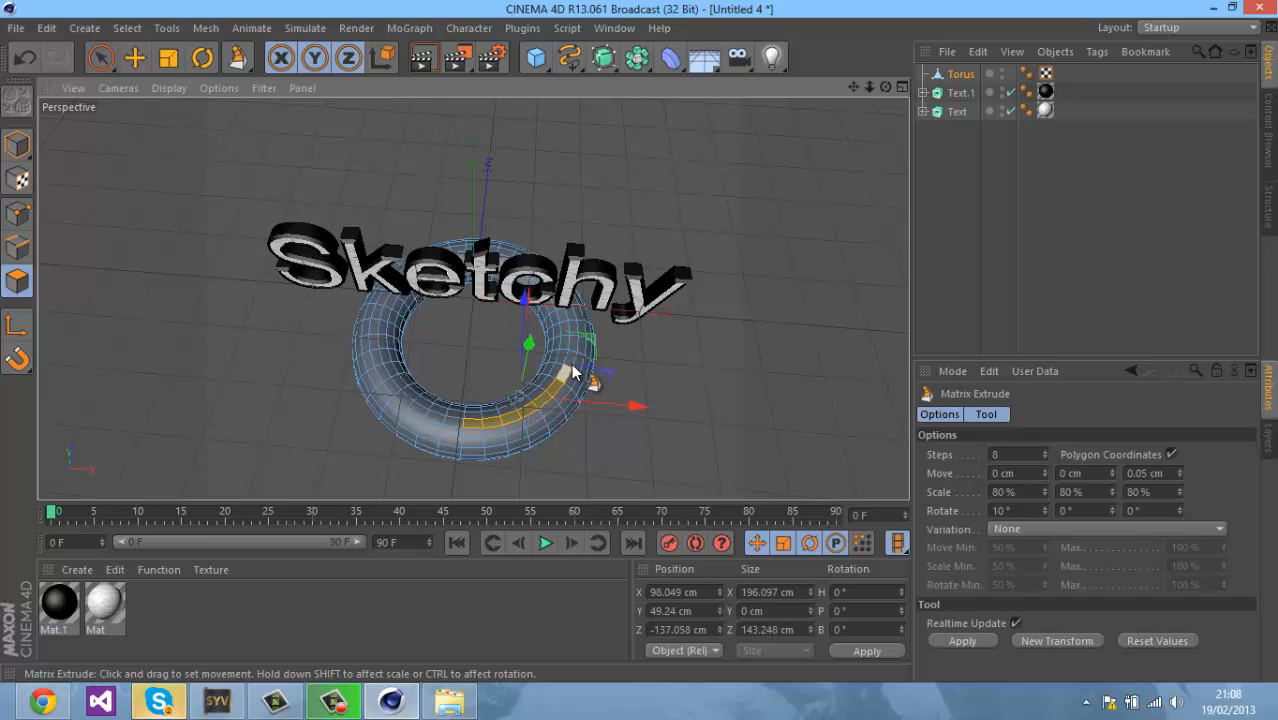
shift+click(574, 343)
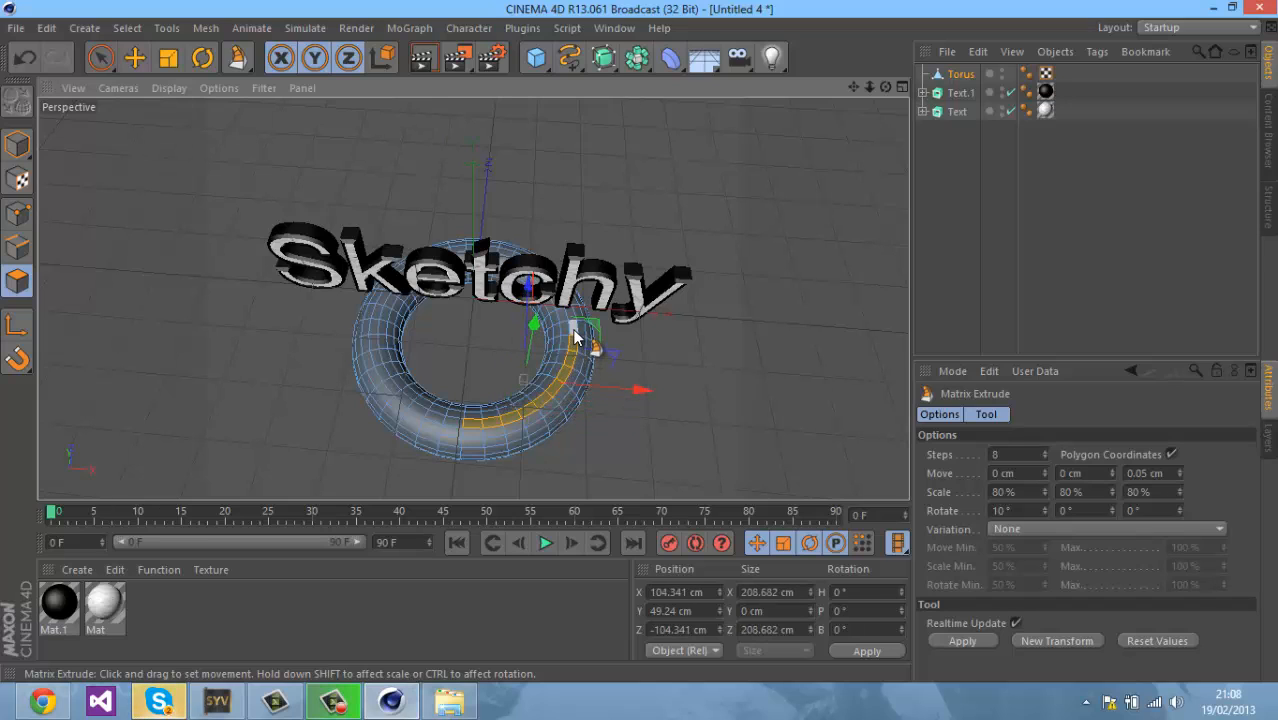
shift+click(576, 318)
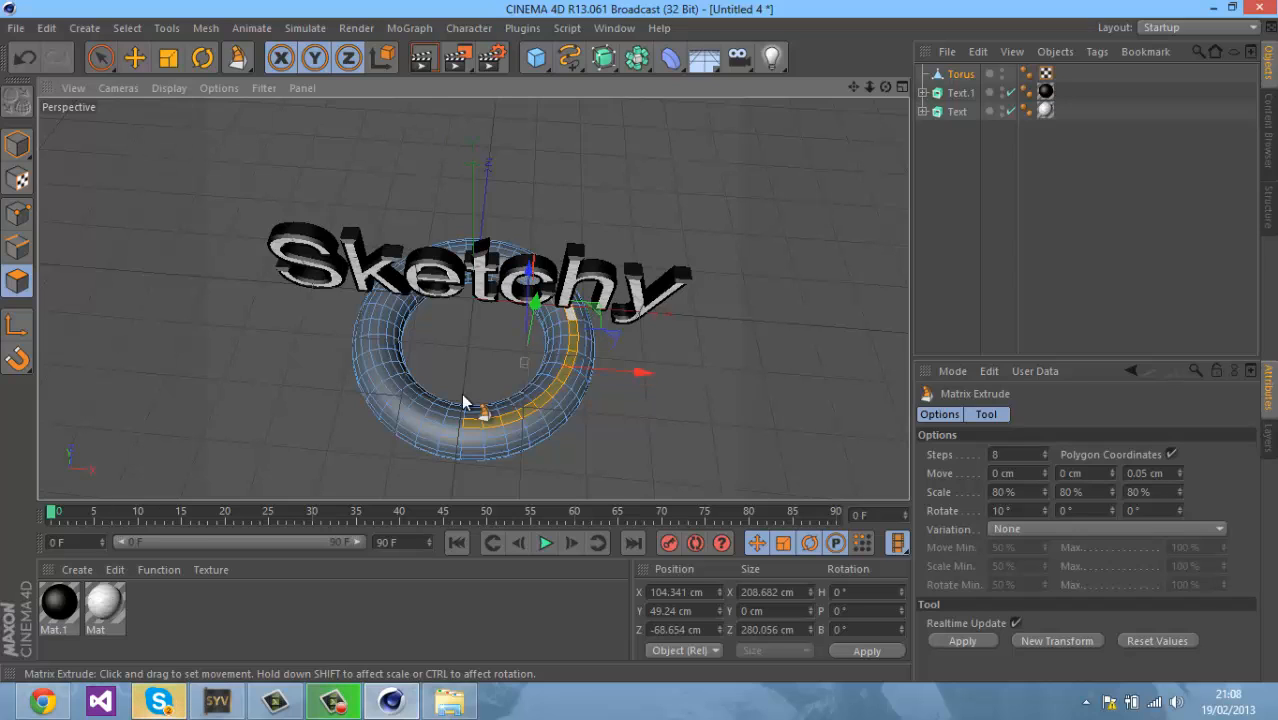
- Add the upper-ring polygons along the torus's front and left side to the selection, undoing any accidental changes
shift+click(440, 424)
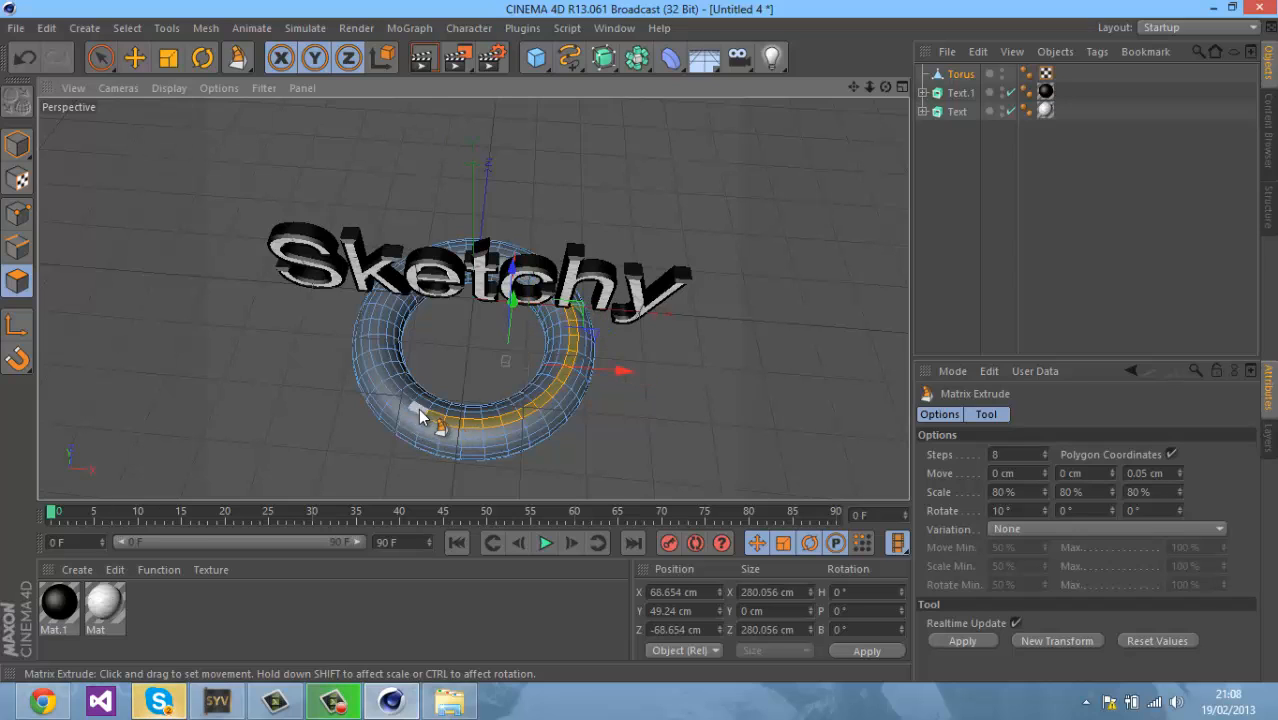
shift+click(422, 416)
shift+click(400, 405)
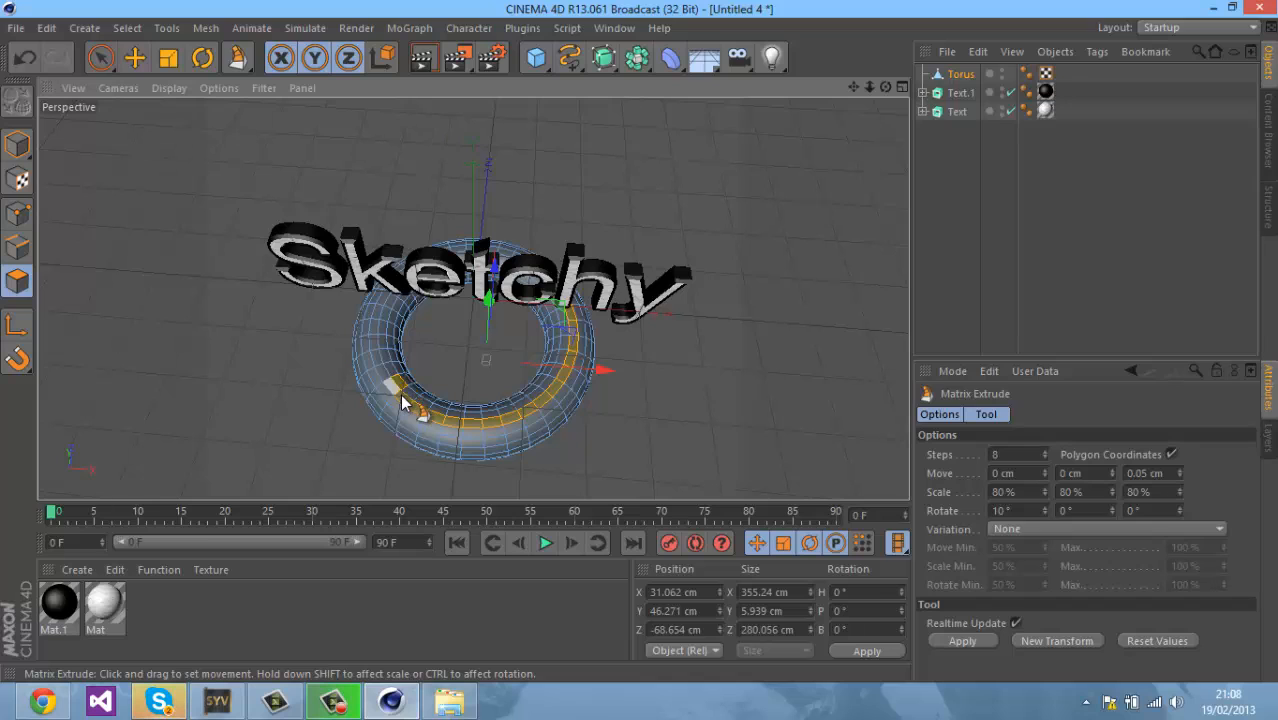
key(ctrl+z)
drag(392, 396, 378, 325)
key(ctrl+z)
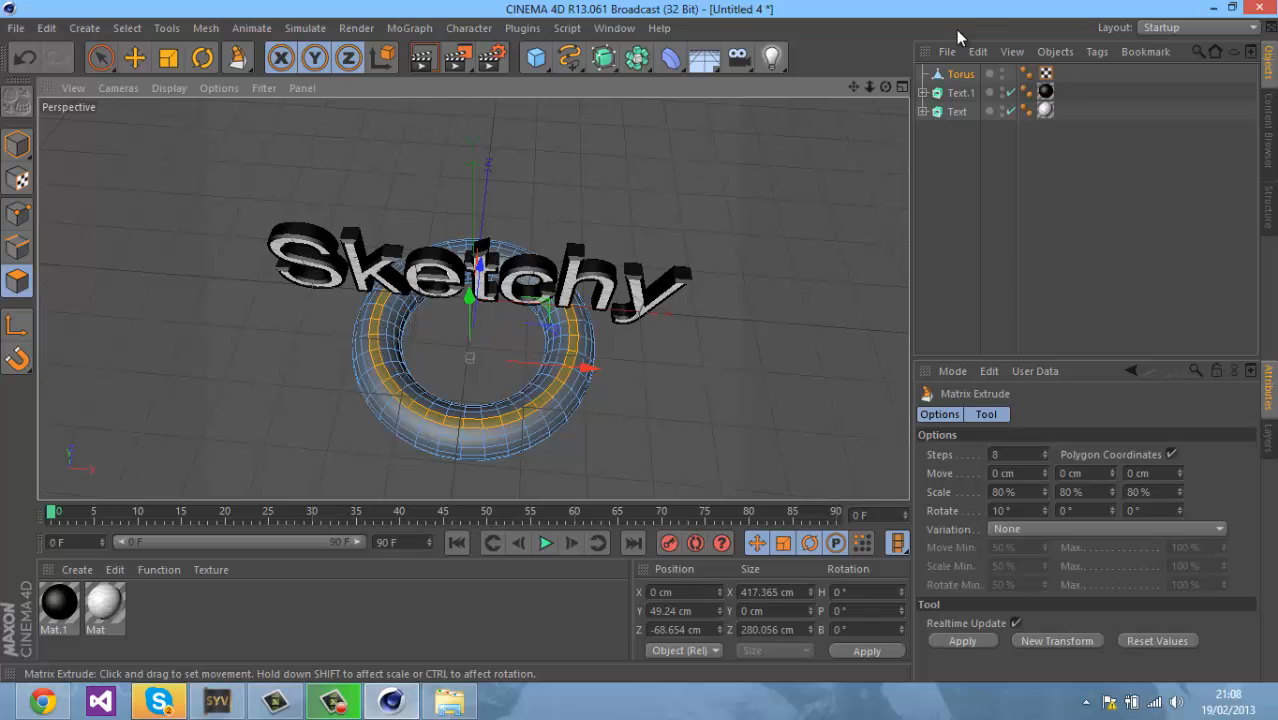
- Close the polygon selection into a full ring by adding the remaining upper-ring polygons at the torus's back
mouse_move(642, 341)
alt+mouse_down()
mouse_move(400, 336)
mouse_move(371, 355)
mouse_move(394, 408)
alt+mouse_up()
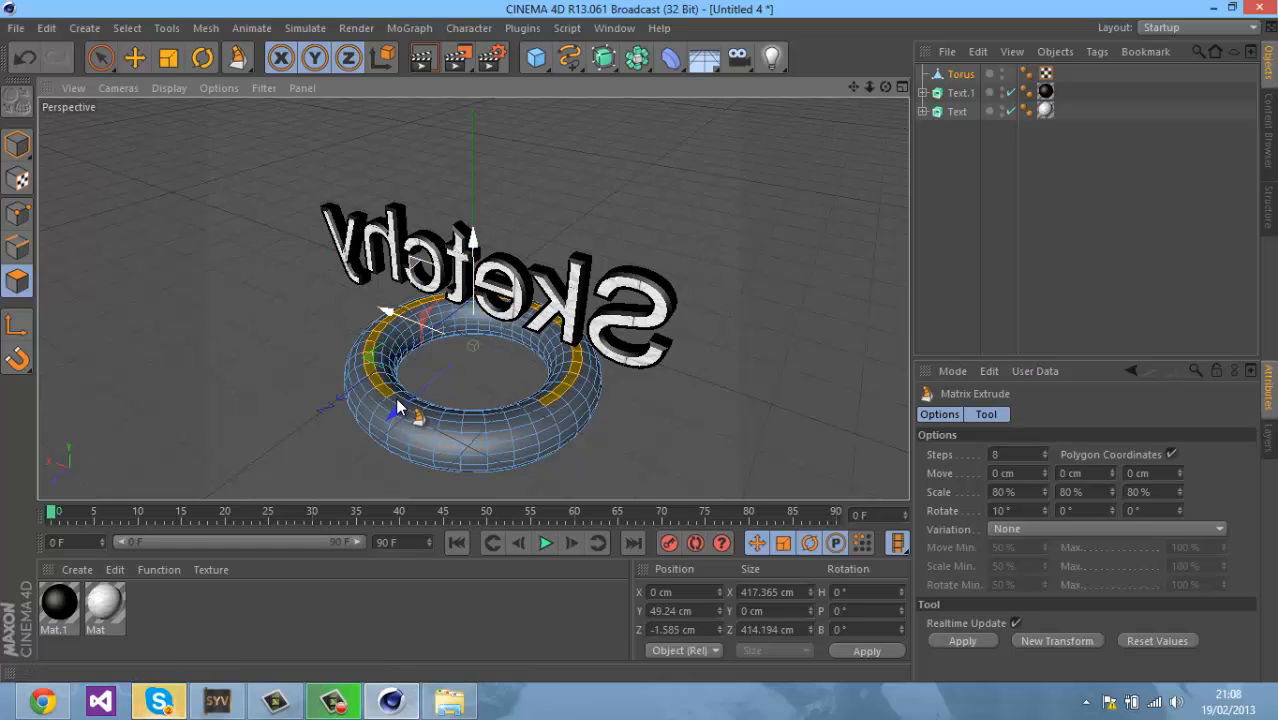
drag(532, 465, 536, 458)
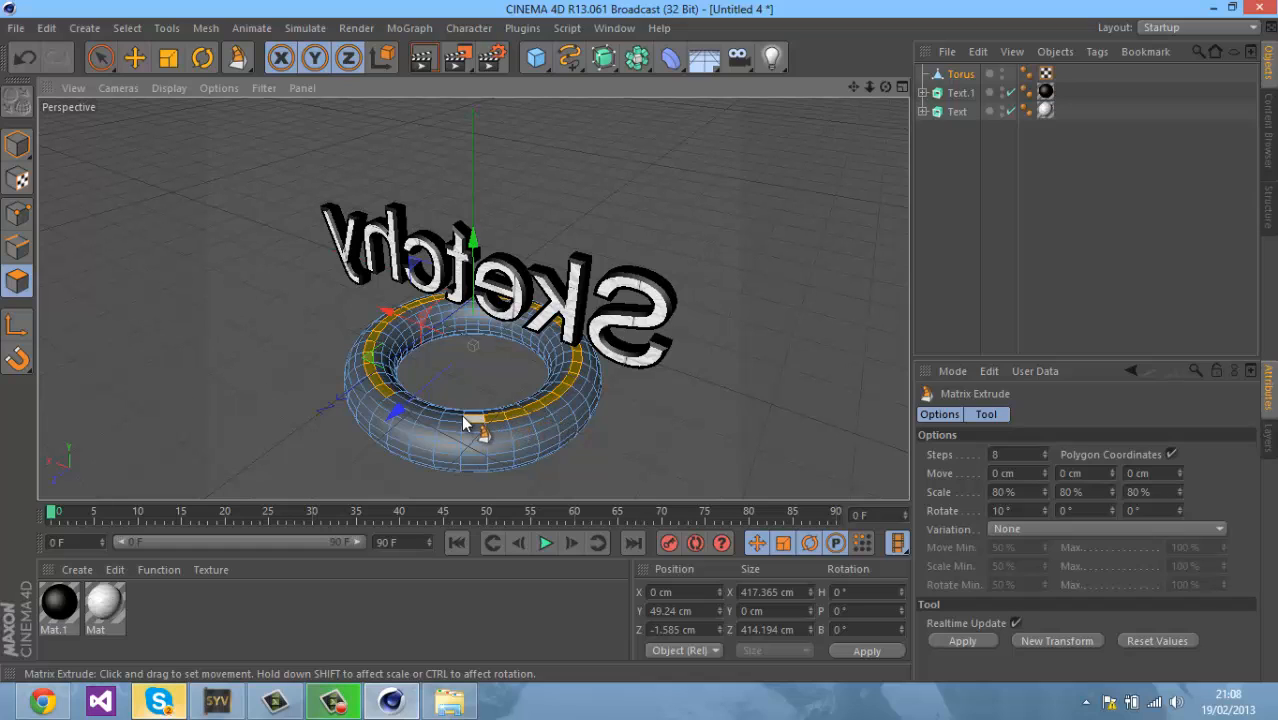
shift+click(410, 408)
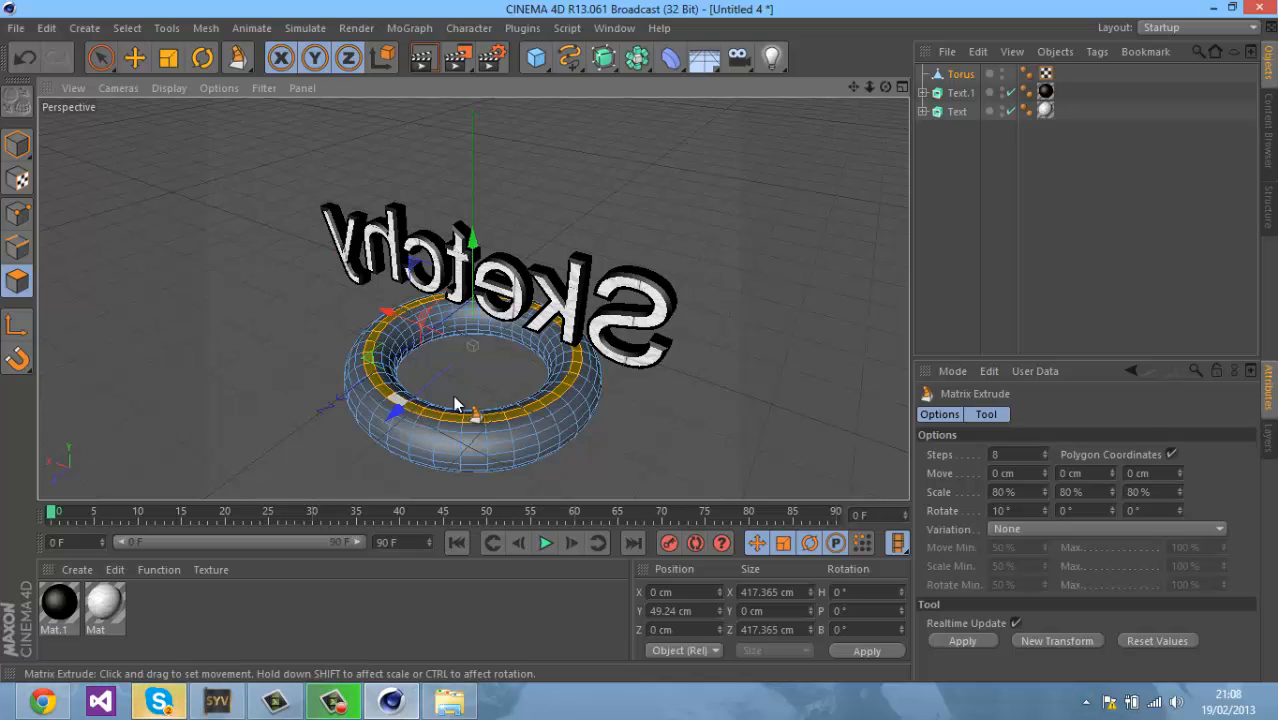
- Matrix Extrude the selected ring with Move values of 13.31, 57.71 and 48.014 cm and Scale values of 112, 94 and 214 %
mouse_move(884, 87)
mouse_down()
mouse_move(635, 344)
mouse_move(626, 337)
mouse_move(648, 348)
mouse_move(632, 350)
mouse_move(640, 338)
mouse_up()
drag(757, 253, 645, 355)
drag(1070, 392, 658, 340)
mouse_move(1180, 473)
mouse_down()
mouse_move(1186, 523)
mouse_move(1175, 465)
mouse_up()
drag(1236, 173, 1178, 110)
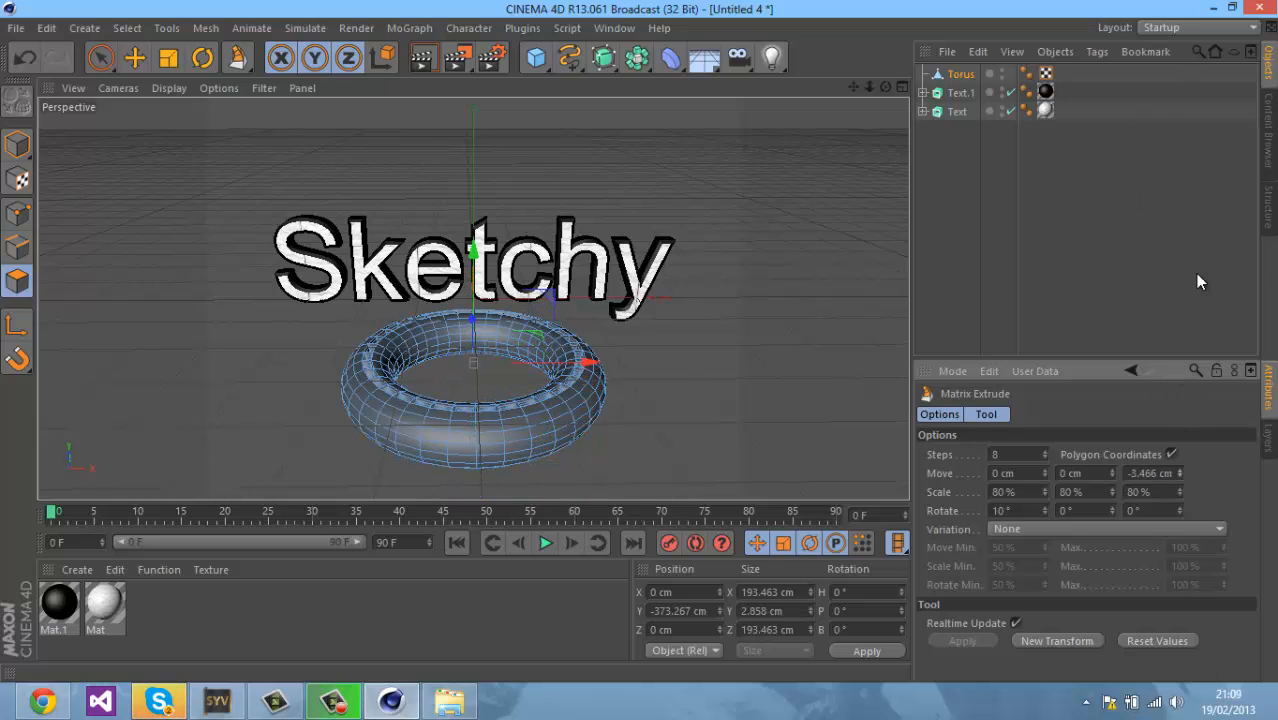
drag(1176, 442, 1041, 35)
drag(1048, 457, 995, 370)
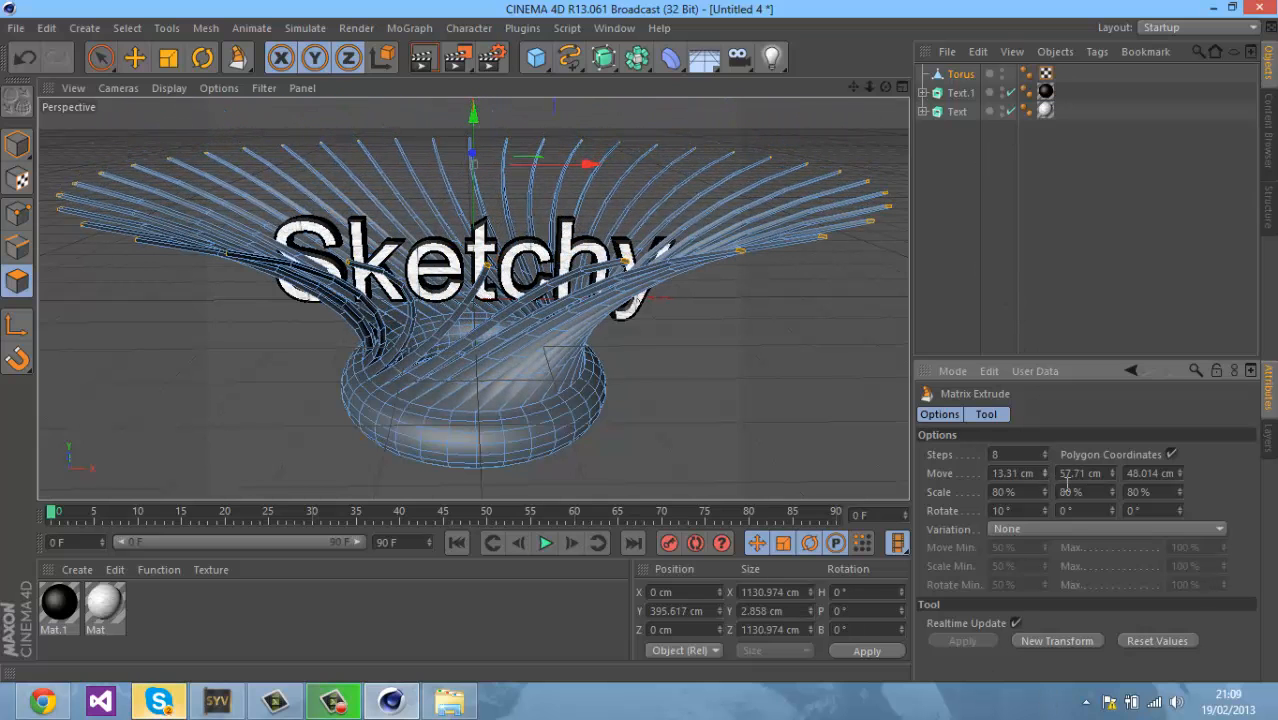
drag(1043, 487, 1177, 496)
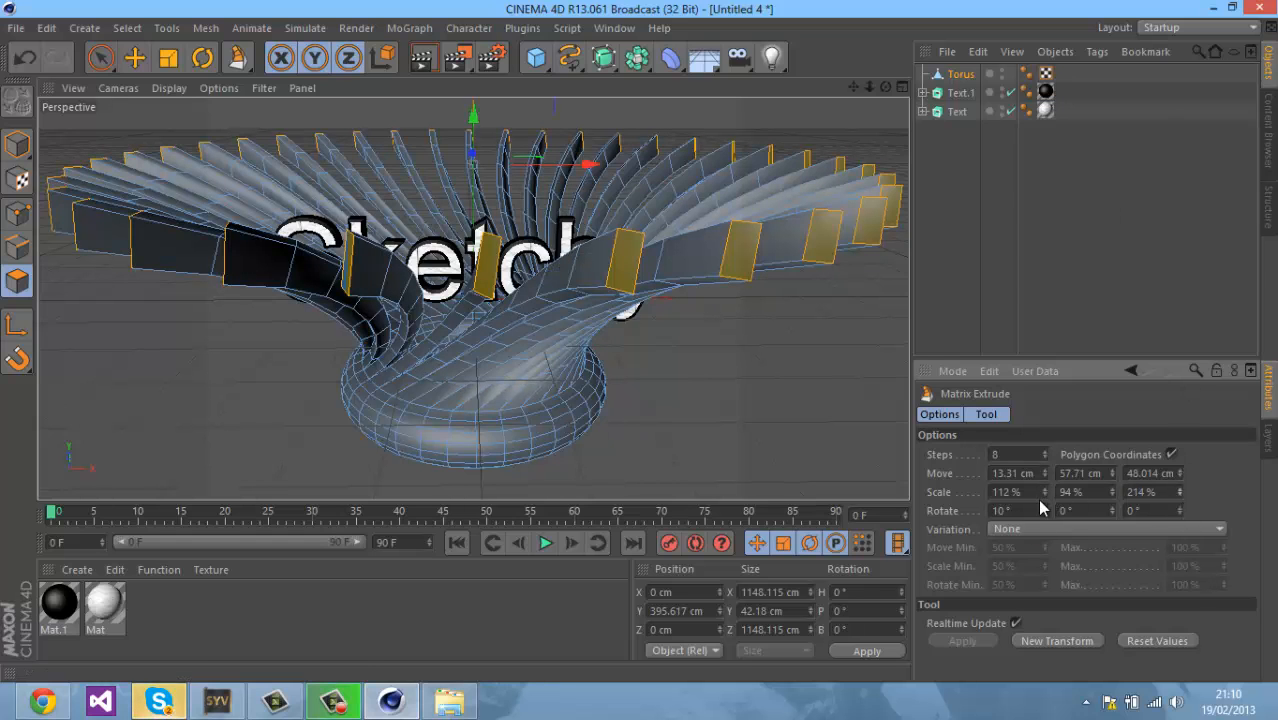
- Set the Matrix Extrude rotation to -88°, 104° and 50°, and the number of steps to 21
mouse_move(1045, 508)
mouse_down()
mouse_move(1106, 561)
mouse_move(999, 480)
mouse_move(1016, 452)
mouse_move(1046, 514)
mouse_up()
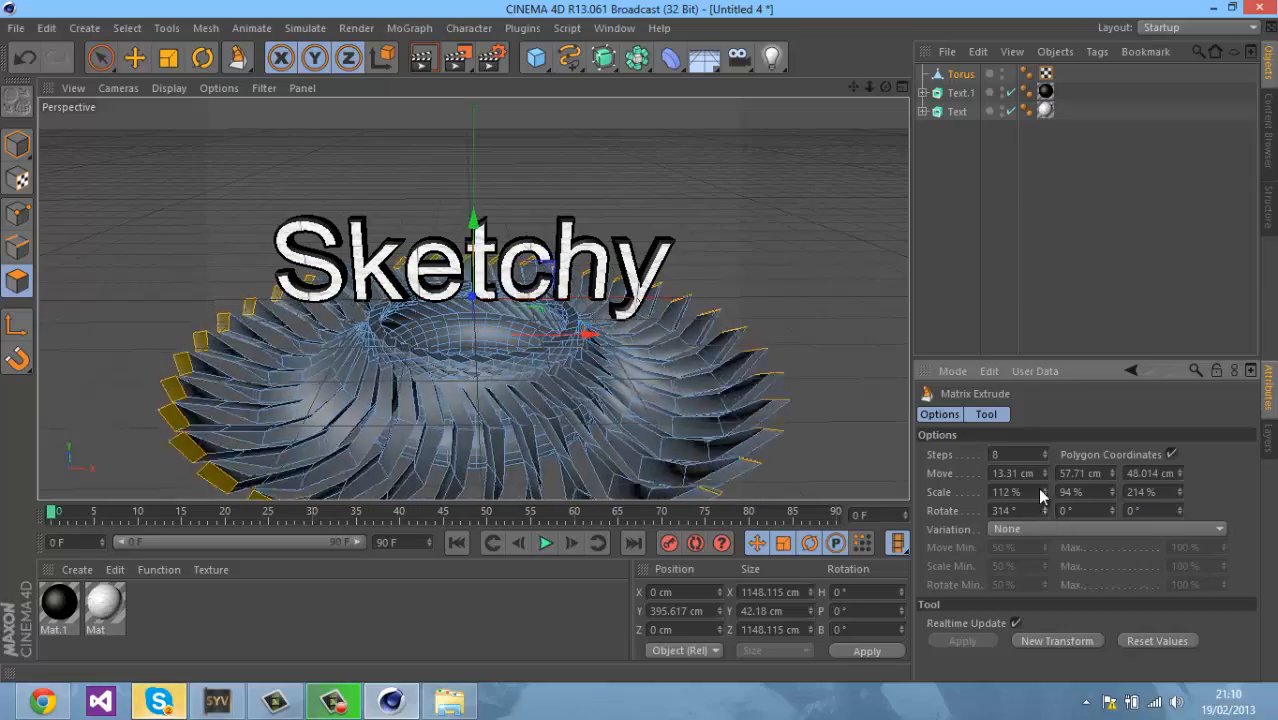
drag(1045, 505, 1108, 508)
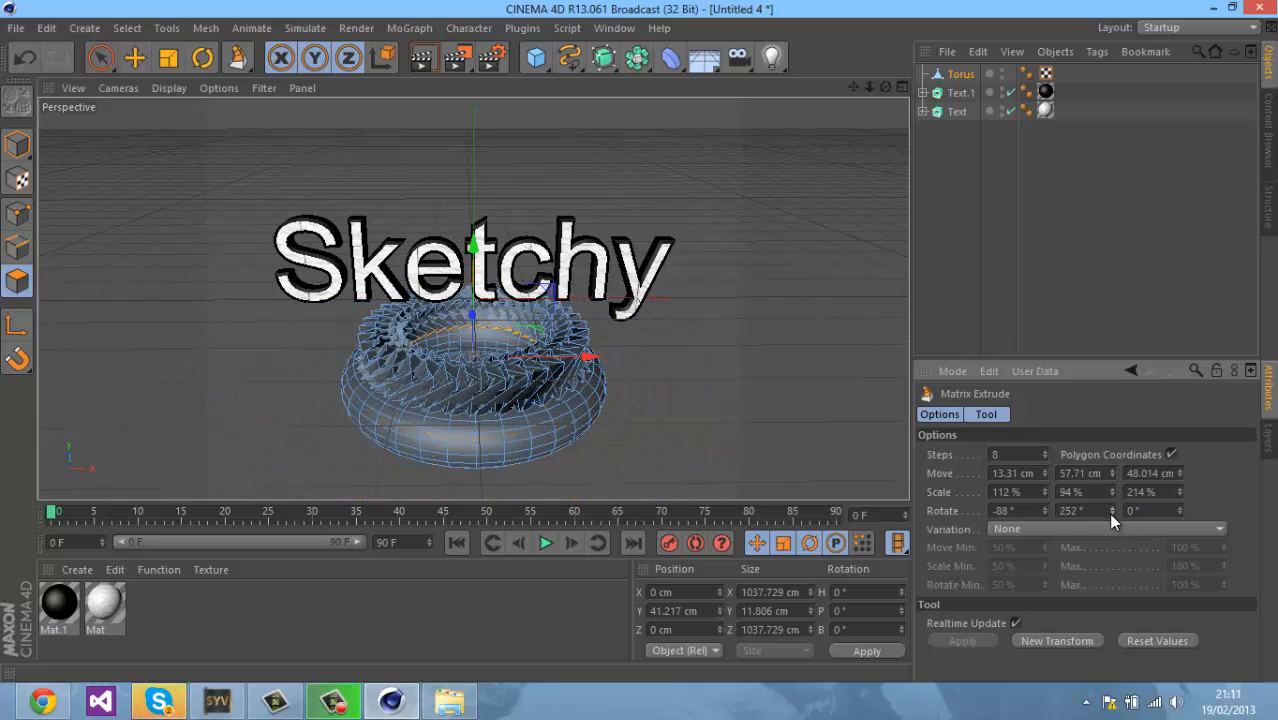
drag(1108, 511, 1177, 505)
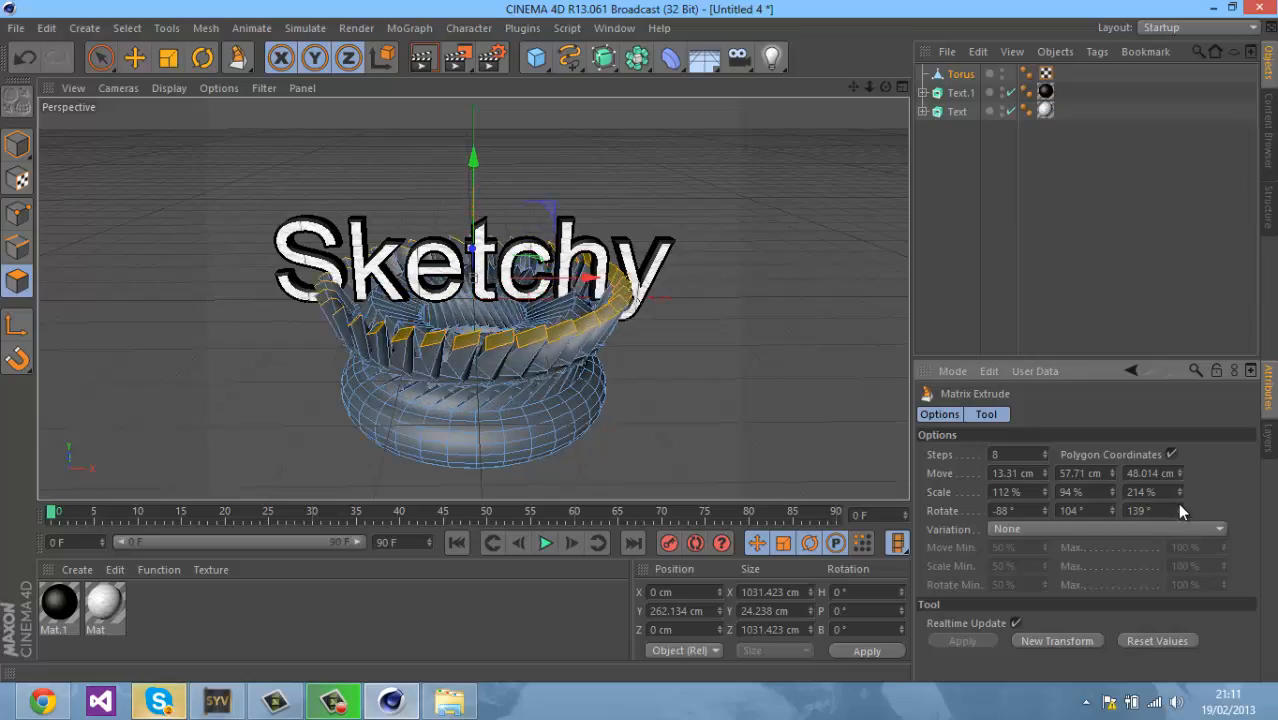
mouse_move(1178, 504)
mouse_down()
mouse_move(1177, 477)
mouse_move(1178, 589)
mouse_move(1194, 606)
mouse_move(1177, 505)
mouse_up()
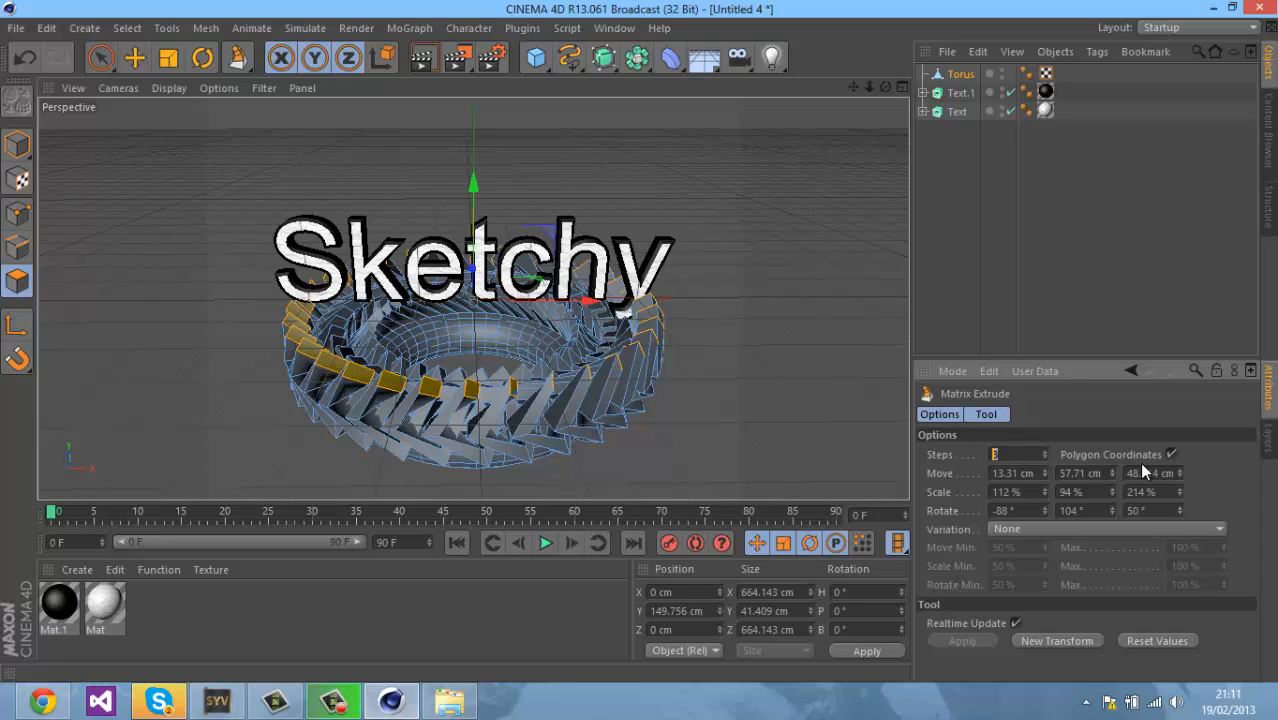
drag(1045, 450, 1045, 453)
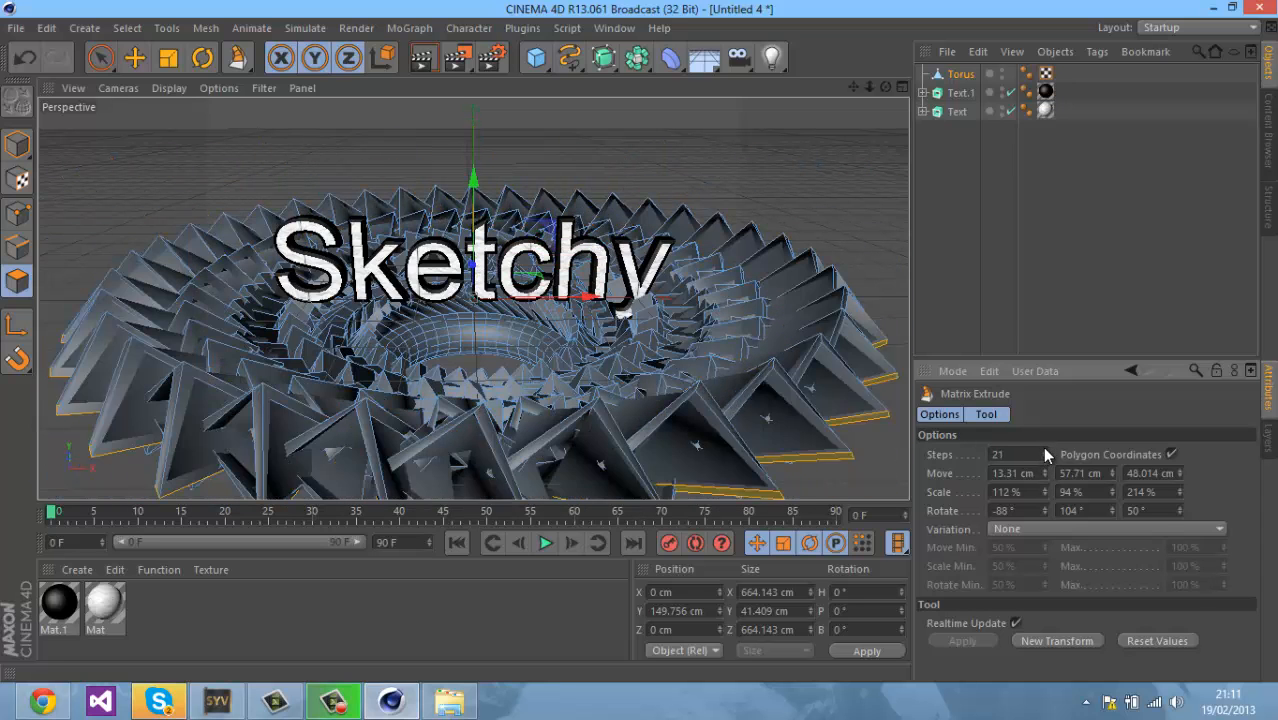
- Select both text extrusions and rotate them to lie flat with their front faces pointing upward
click(886, 87)
mouse_move(652, 387)
mouse_down()
mouse_move(636, 335)
mouse_move(603, 344)
mouse_move(649, 334)
mouse_move(642, 346)
mouse_up()
drag(969, 154, 953, 92)
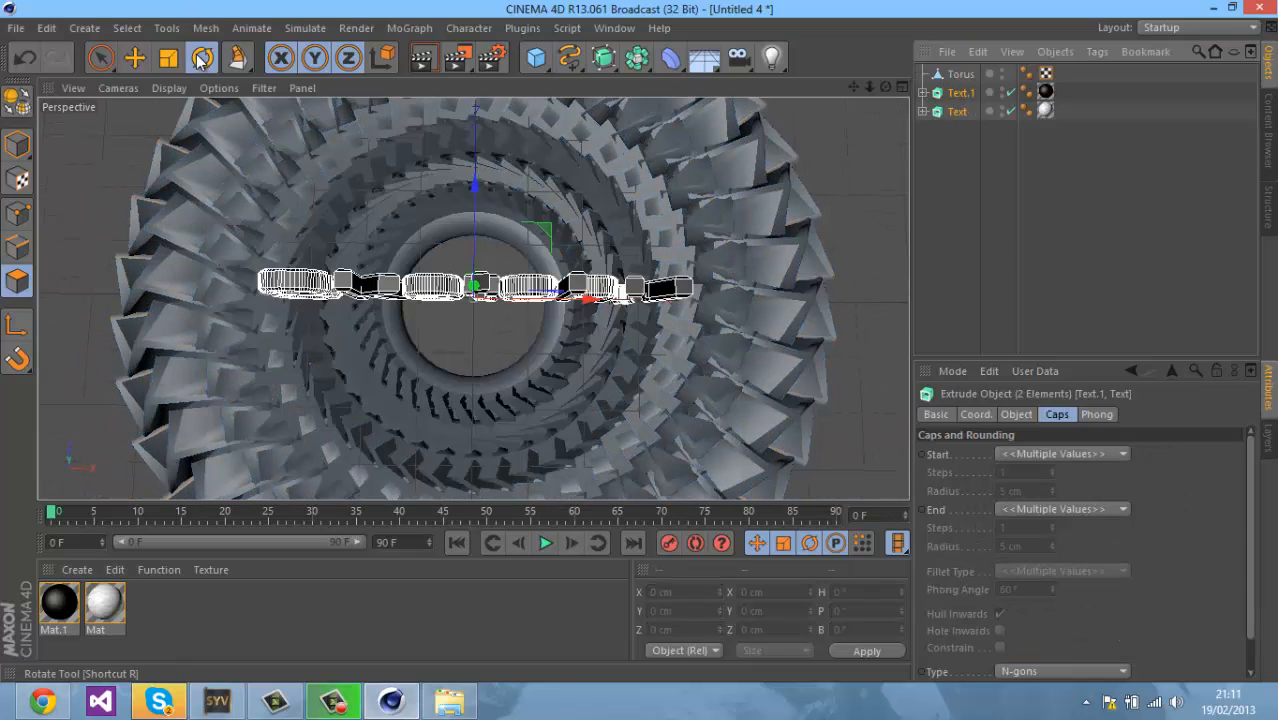
click(202, 57)
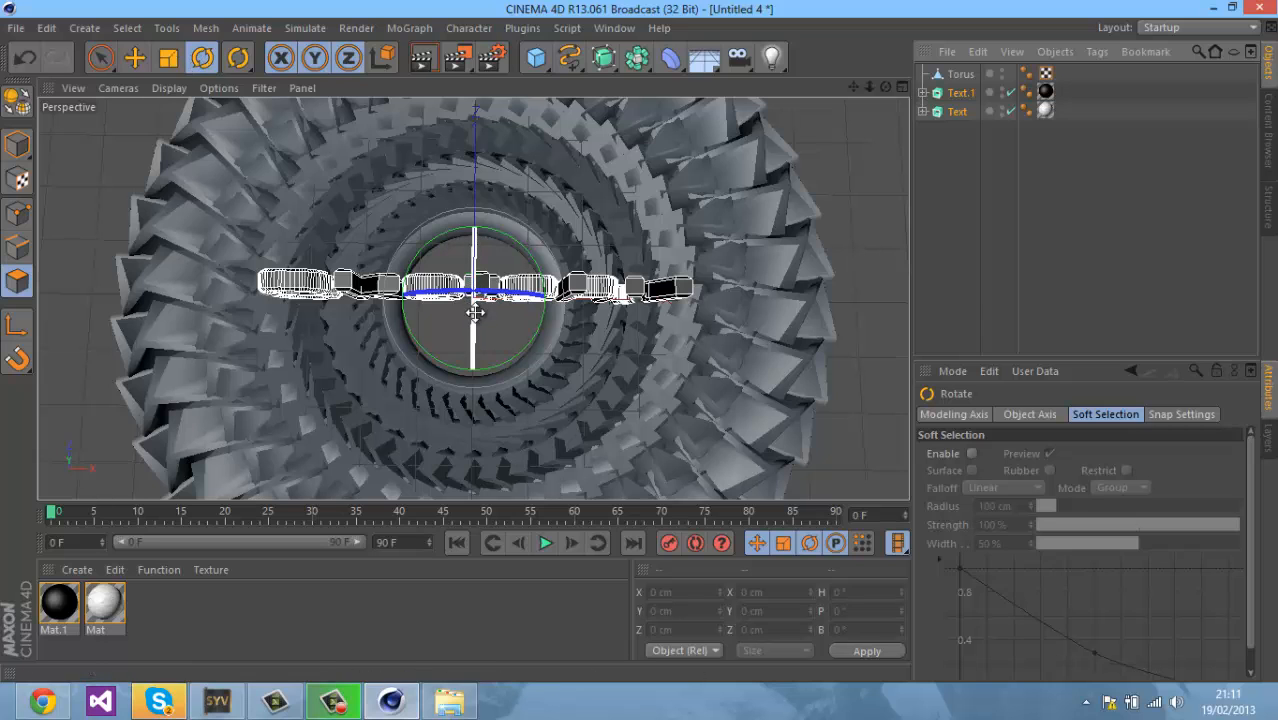
drag(475, 313, 489, 104)
drag(640, 341, 640, 340)
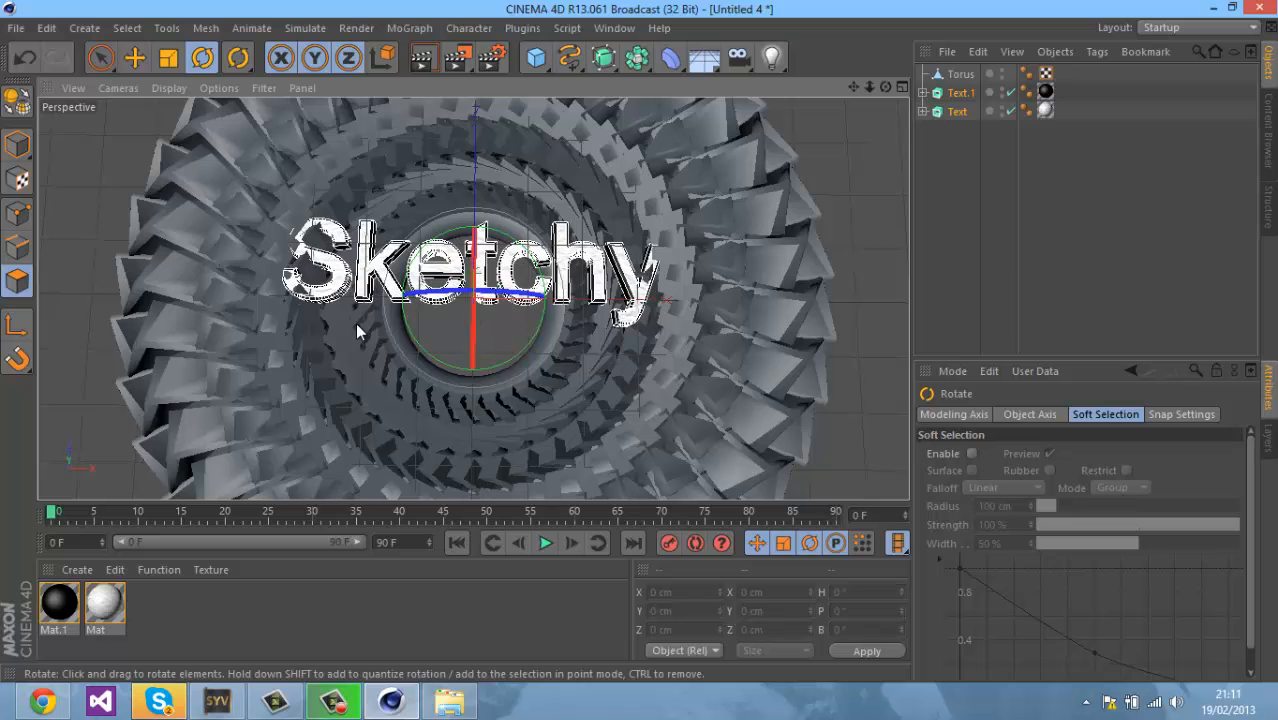
- Move both text extrusions upward, away from the extruded torus
click(143, 62)
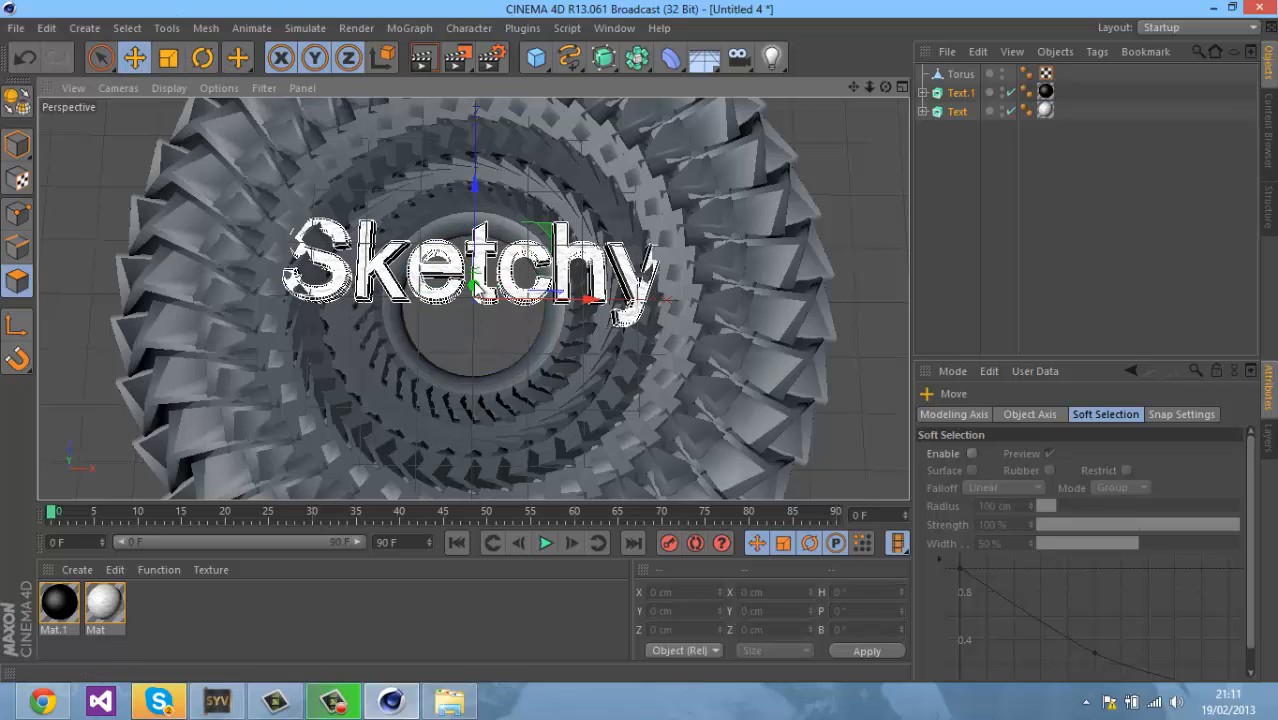
mouse_move(478, 290)
mouse_down()
mouse_move(468, 285)
mouse_move(512, 274)
mouse_move(483, 284)
mouse_up()
mouse_move(891, 88)
mouse_down()
mouse_move(634, 312)
mouse_move(642, 337)
mouse_move(891, 92)
mouse_up()
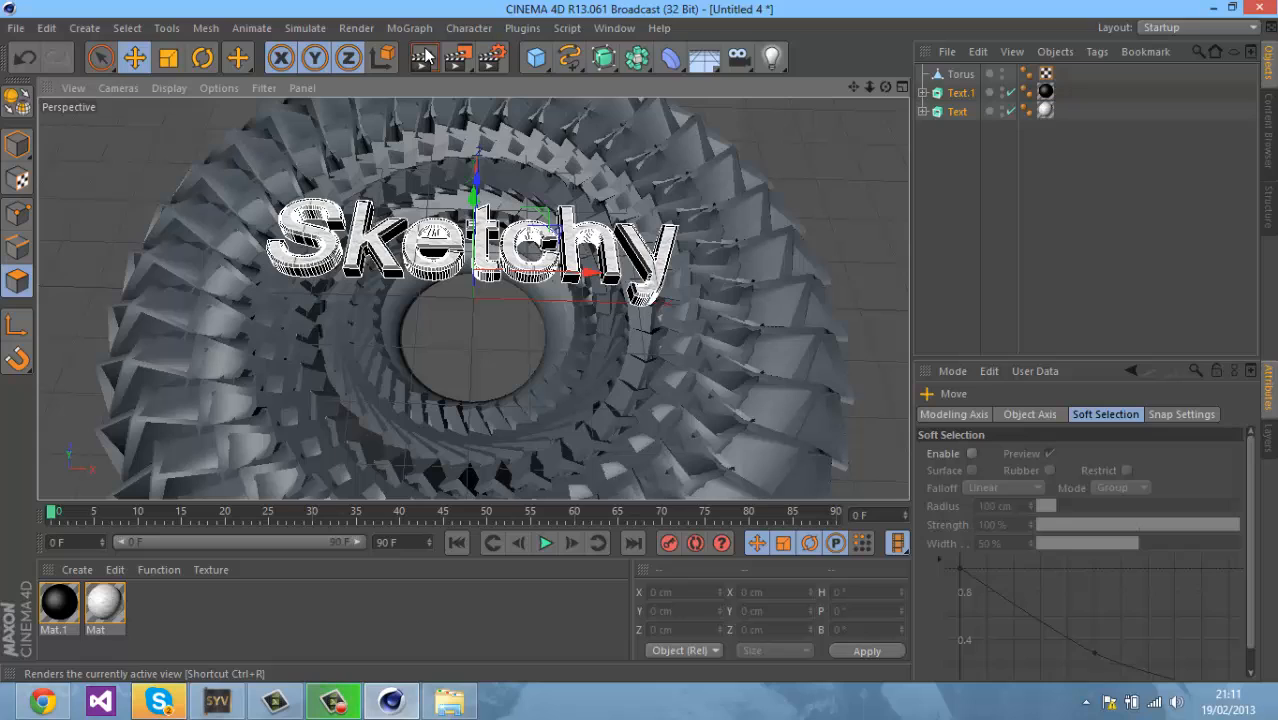
- Add a tube with an inner radius of 0 cm and lower it to fill the hole at the torus's centre
click(534, 62)
click(924, 151)
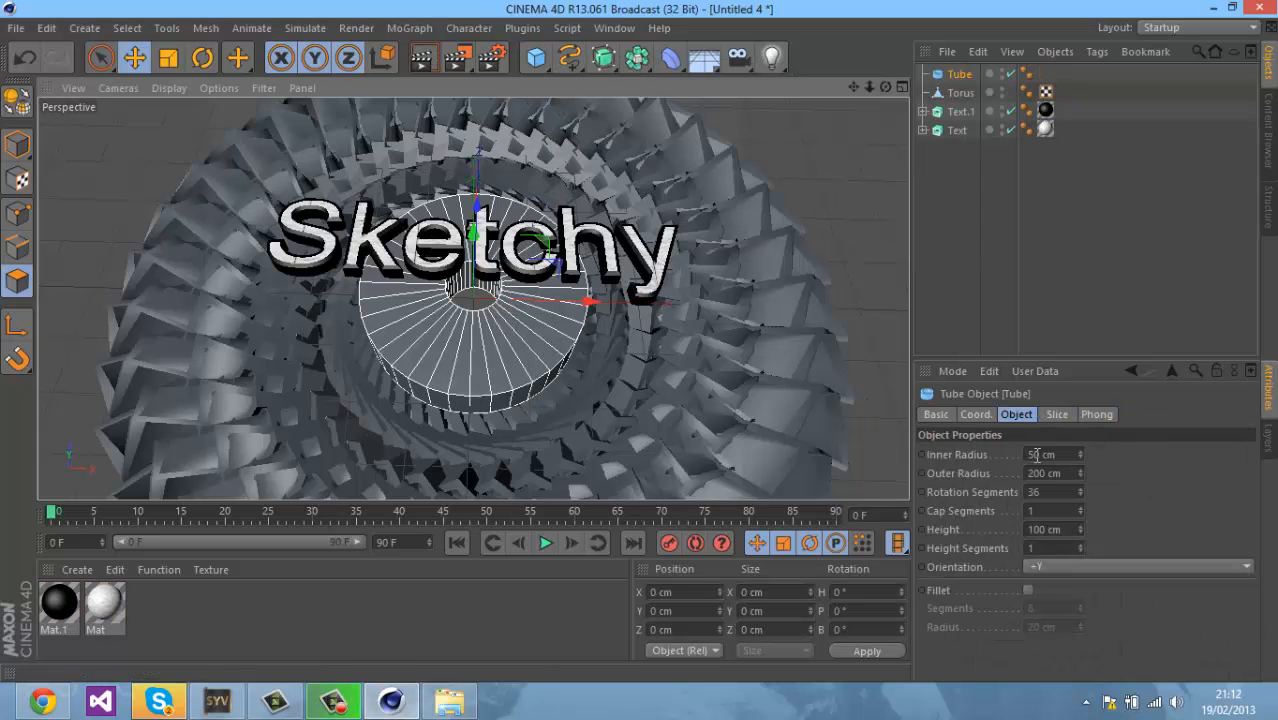
drag(1042, 455, 1019, 456)
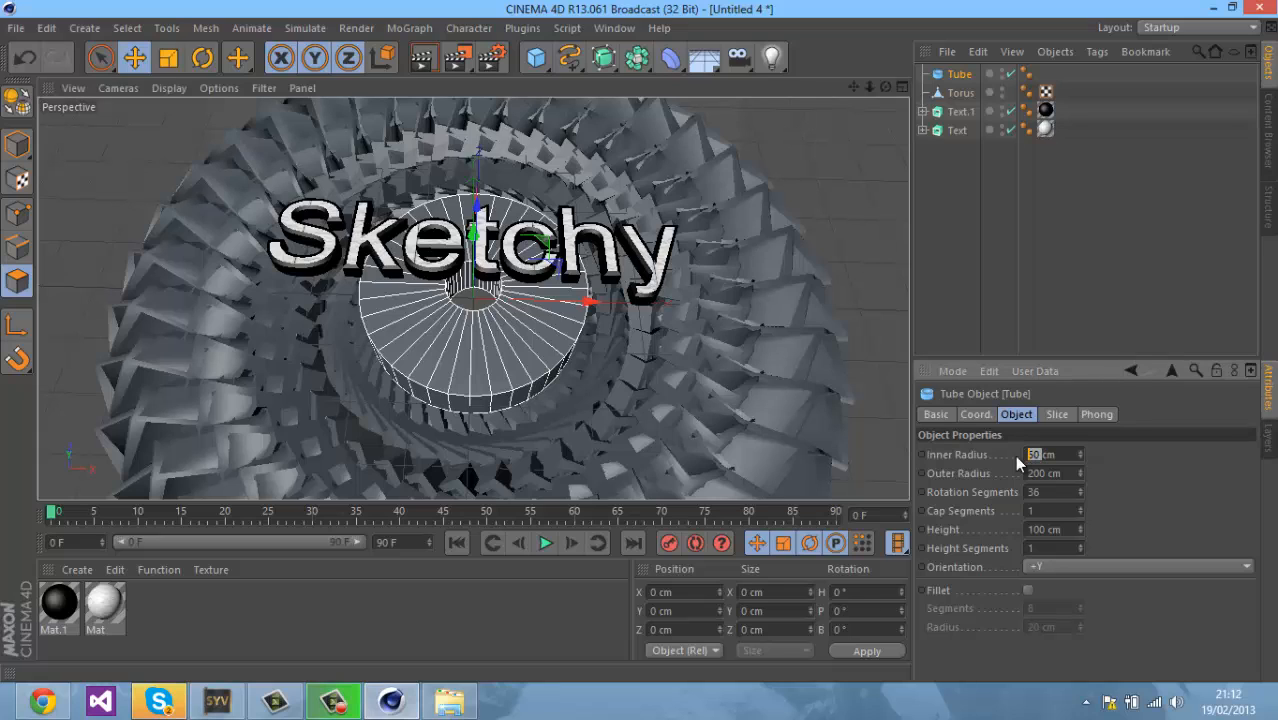
text(0)
key(Return)
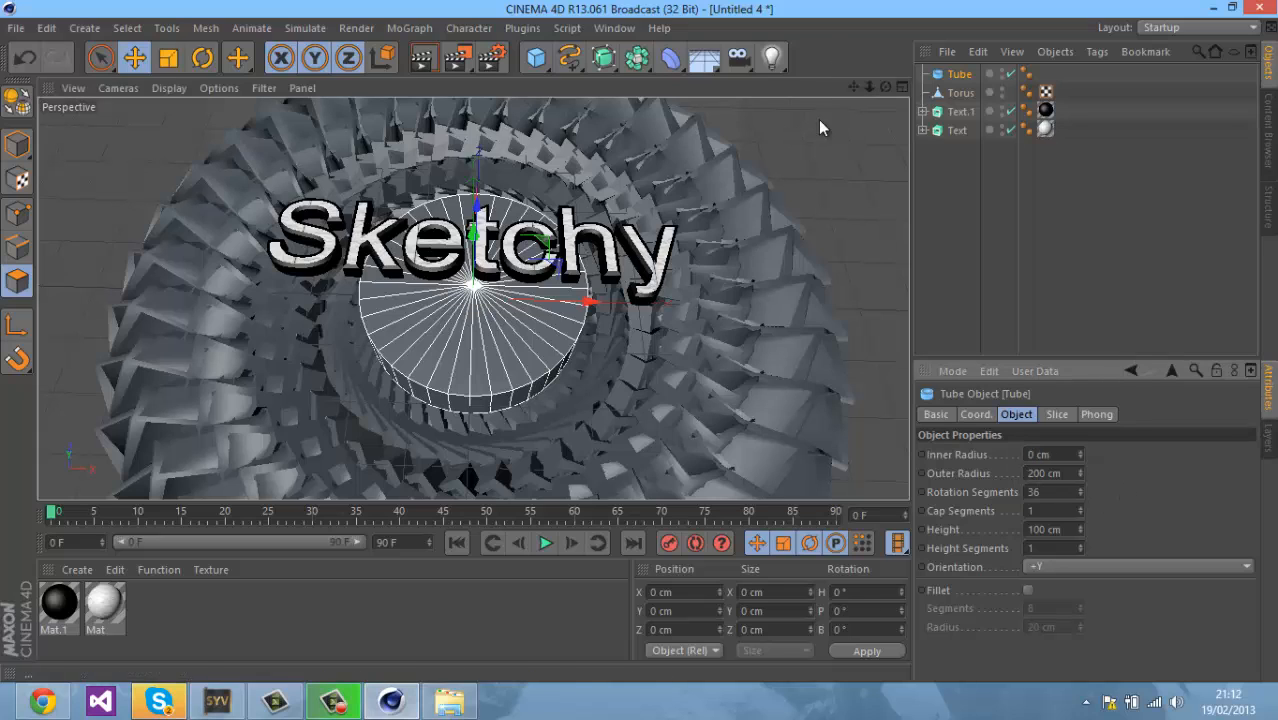
drag(487, 205, 475, 273)
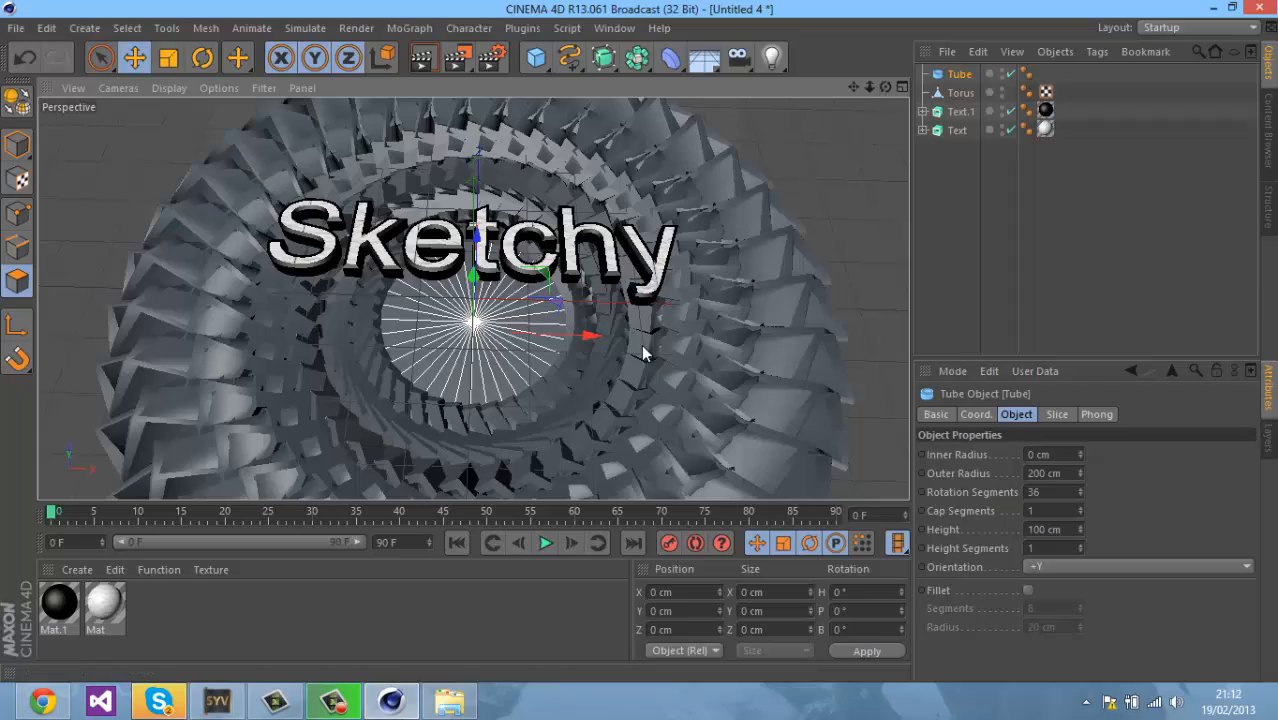
mouse_move(643, 353)
alt+mouse_down()
mouse_move(638, 339)
mouse_move(662, 342)
mouse_move(640, 343)
alt+mouse_up()
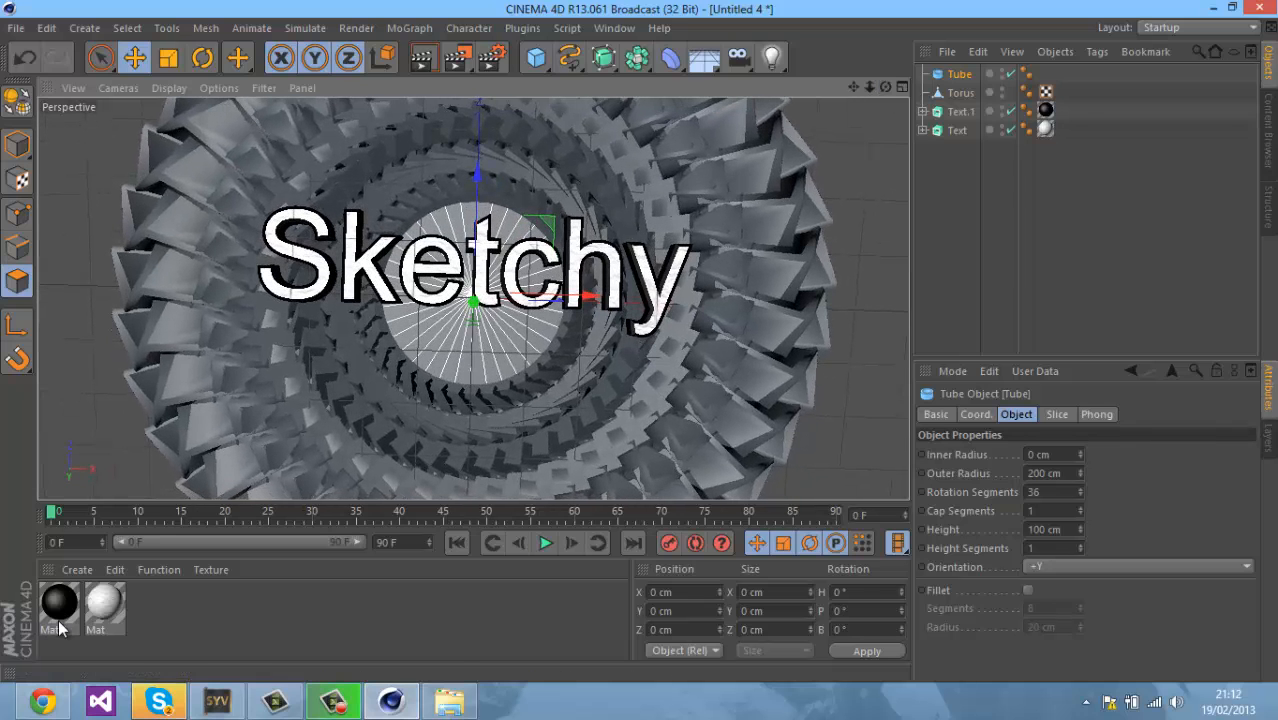
- Create a new material
click(76, 575)
click(153, 396)
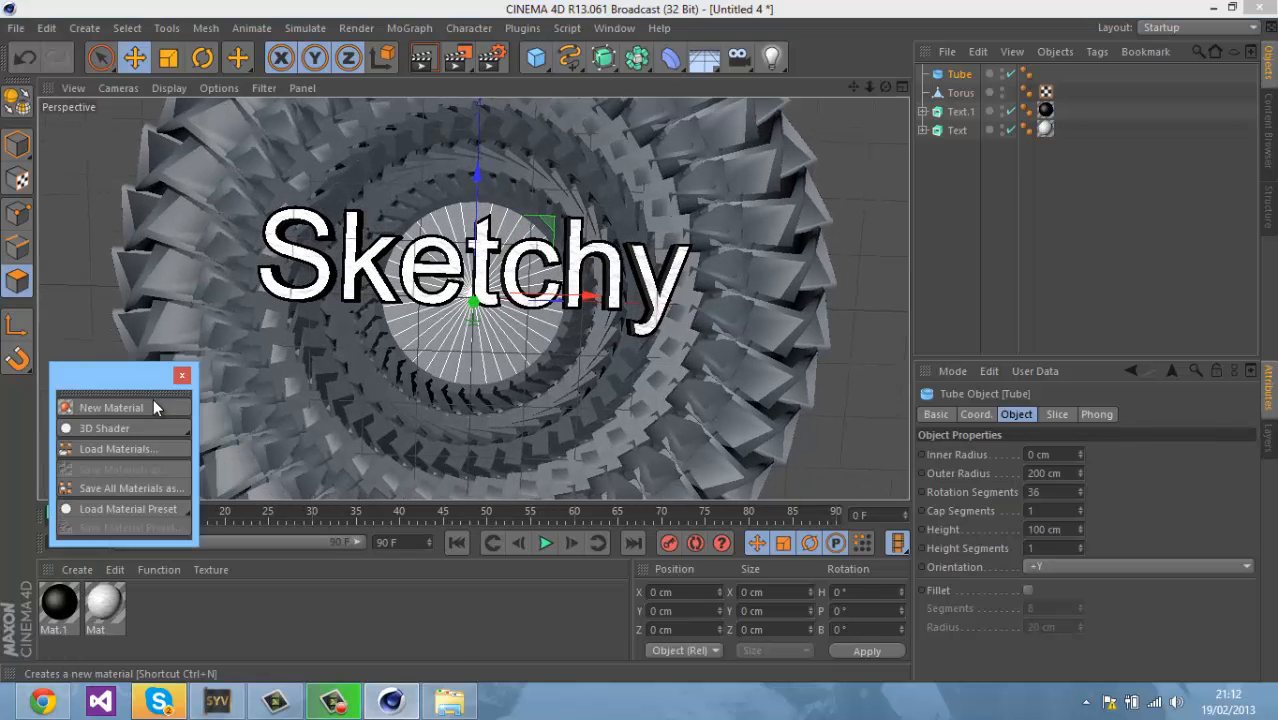
click(182, 375)
click(77, 570)
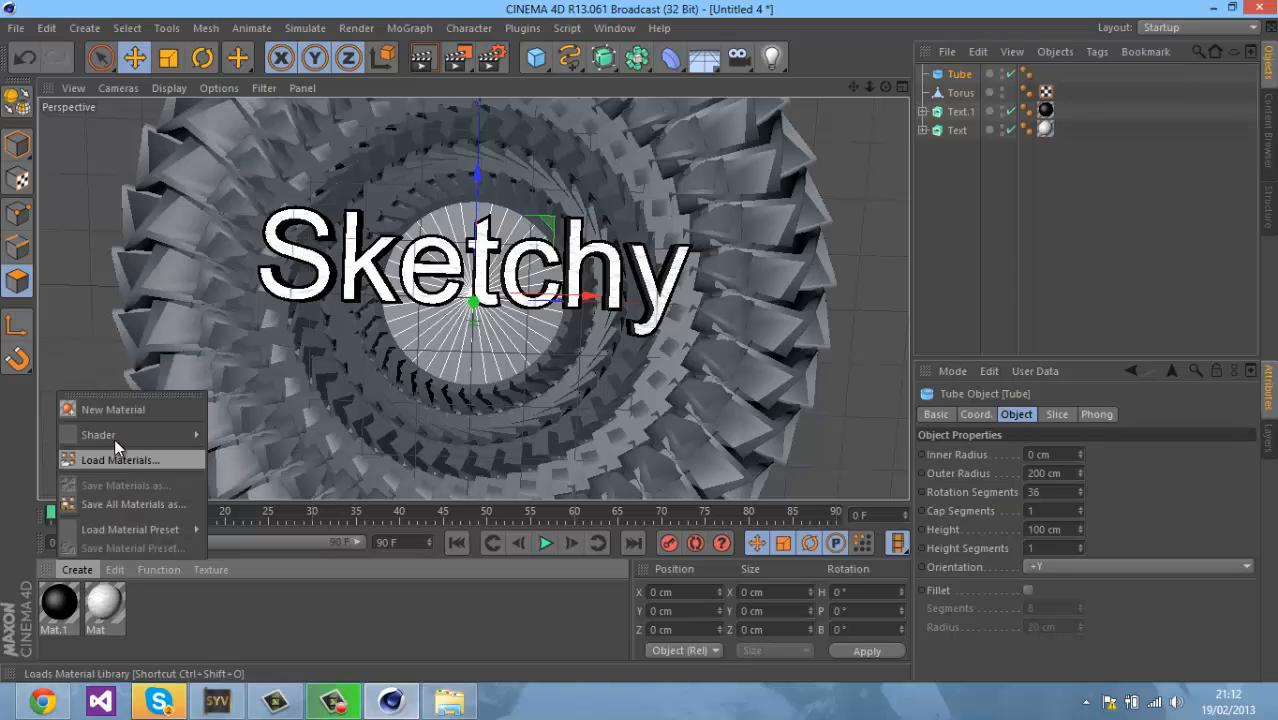
click(113, 410)
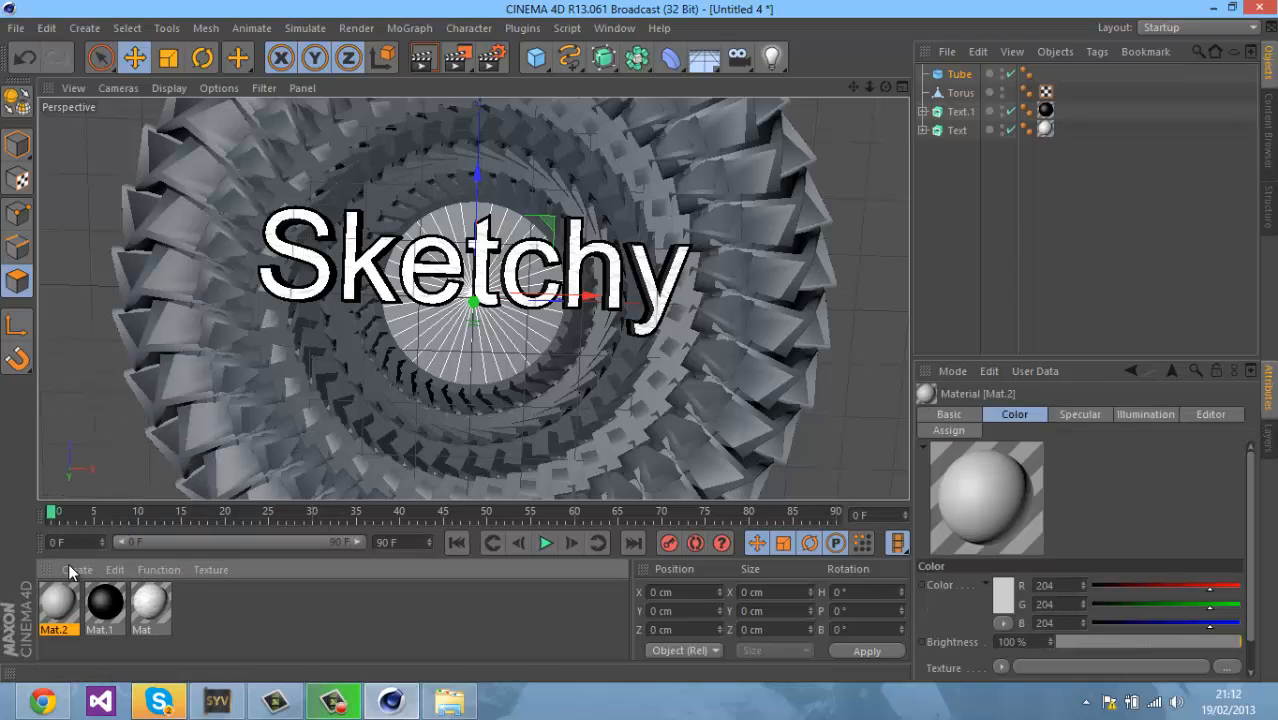
- Load the Rusty Metal image from the Metal textures folder into Mat.2's Color channel, copying it to the project location
double_click(62, 608)
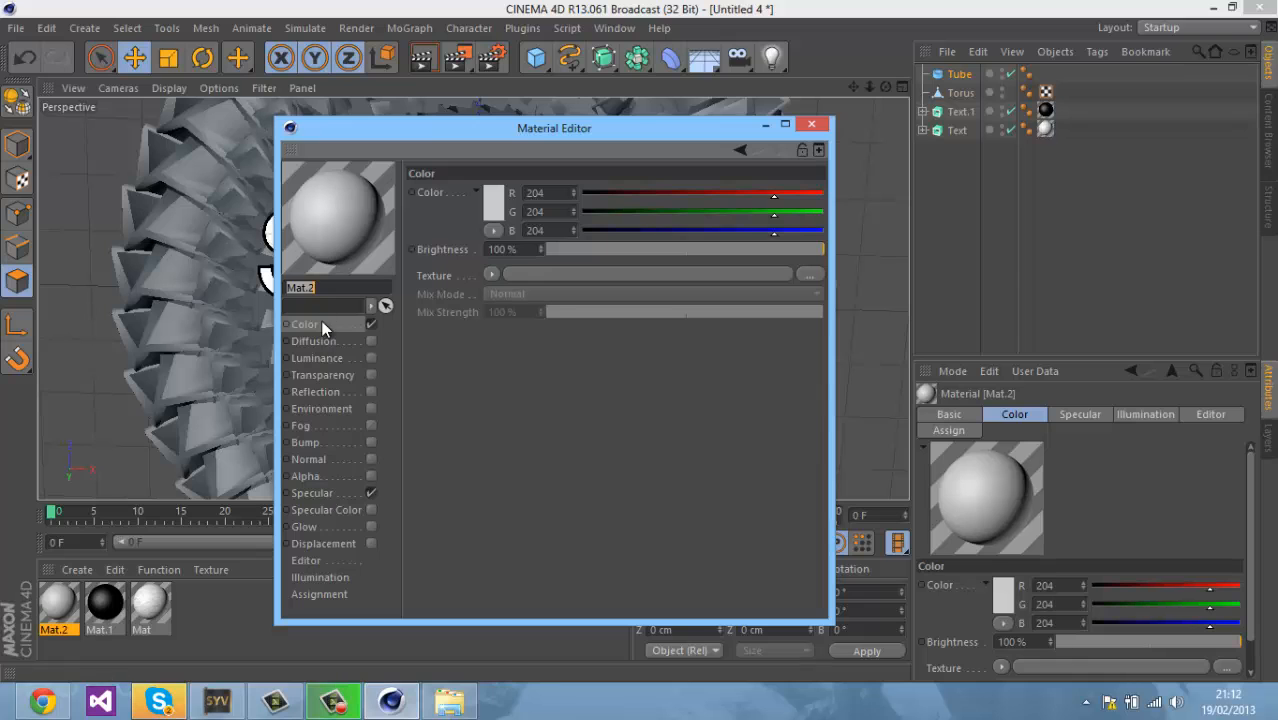
click(810, 273)
click(725, 280)
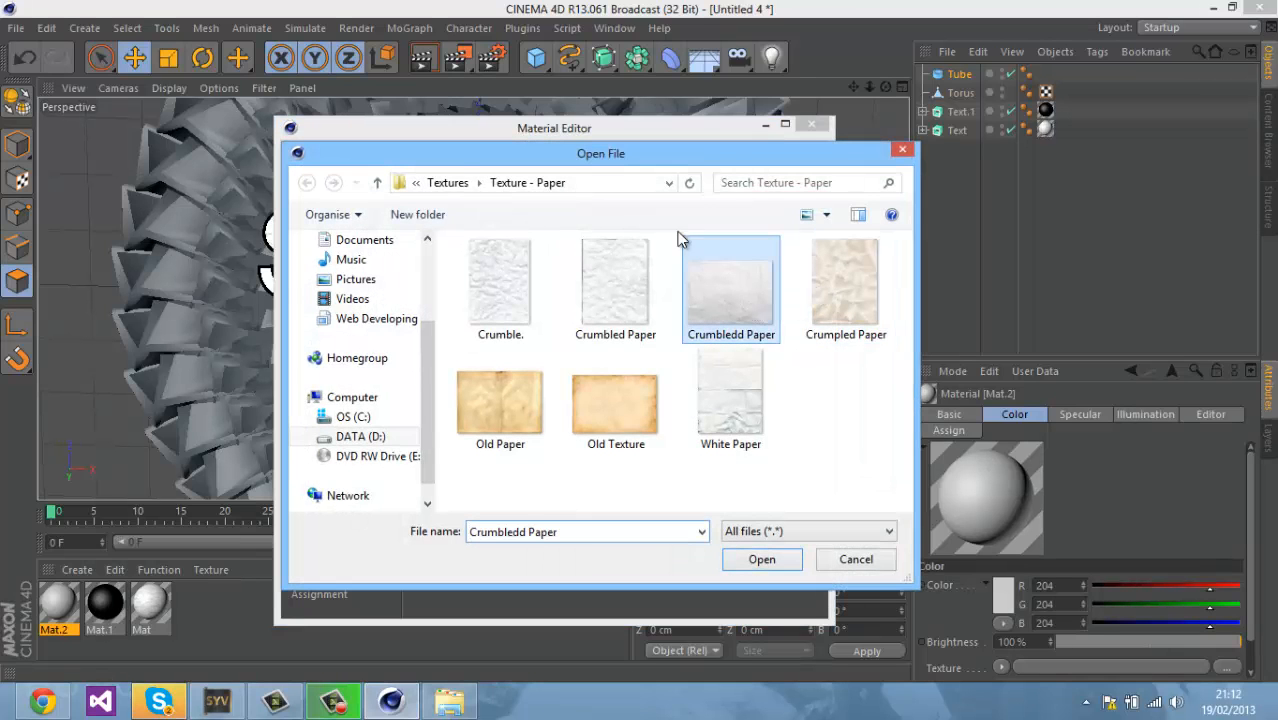
click(460, 184)
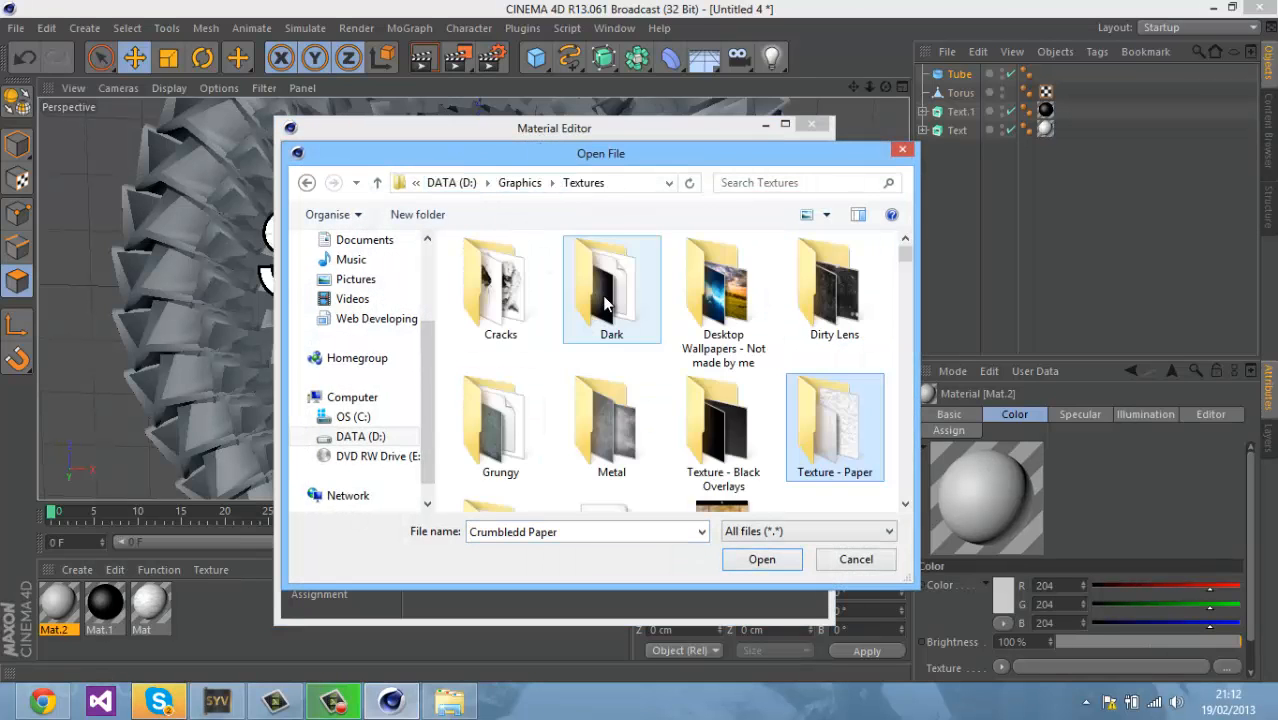
double_click(592, 414)
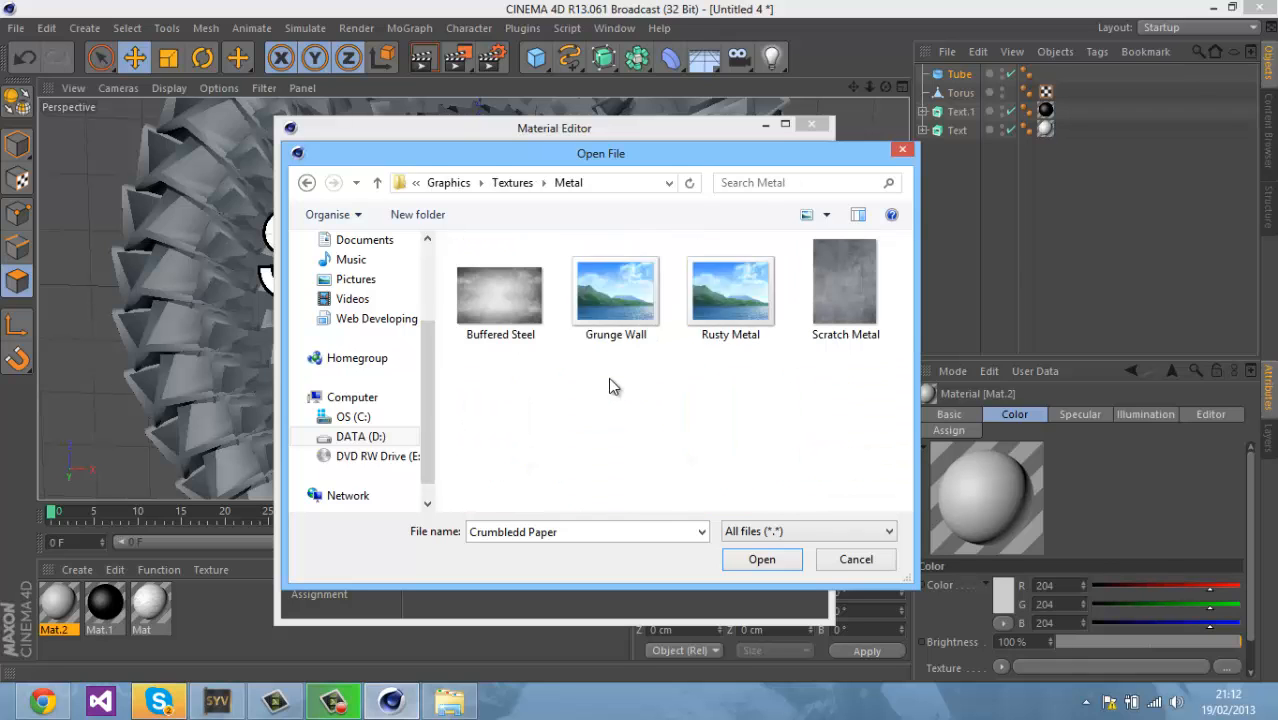
double_click(740, 301)
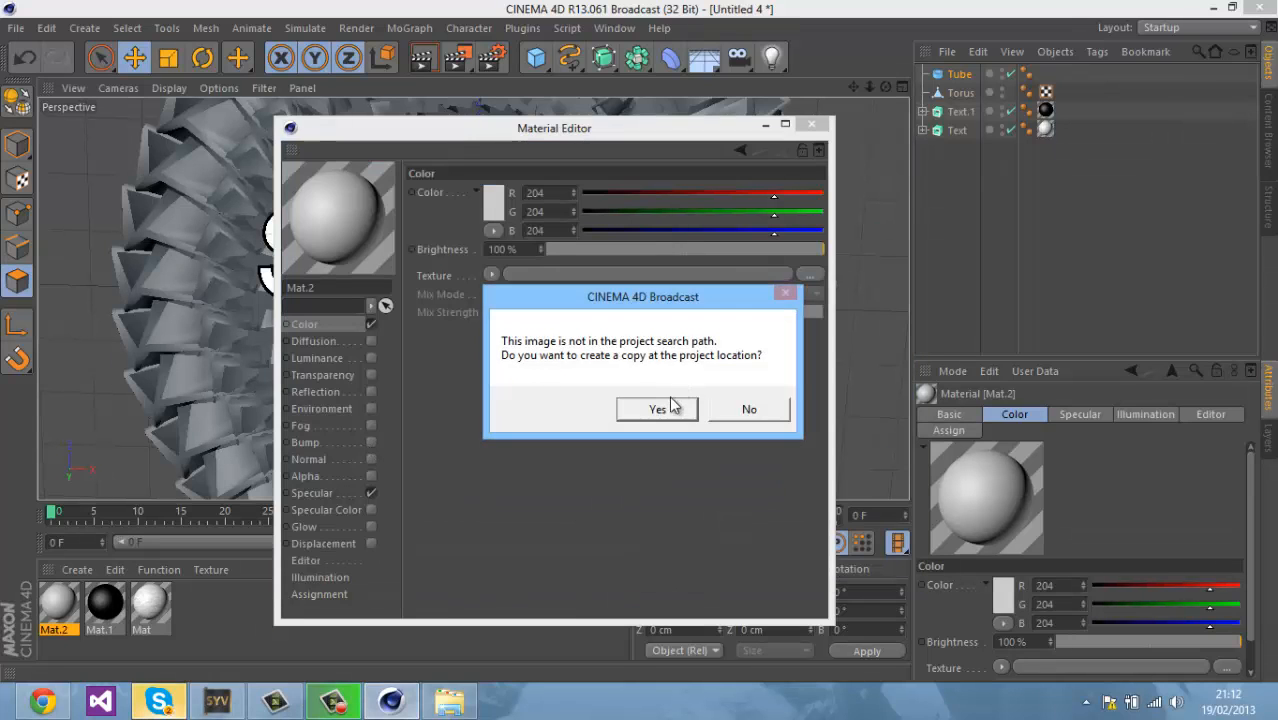
click(657, 409)
click(812, 124)
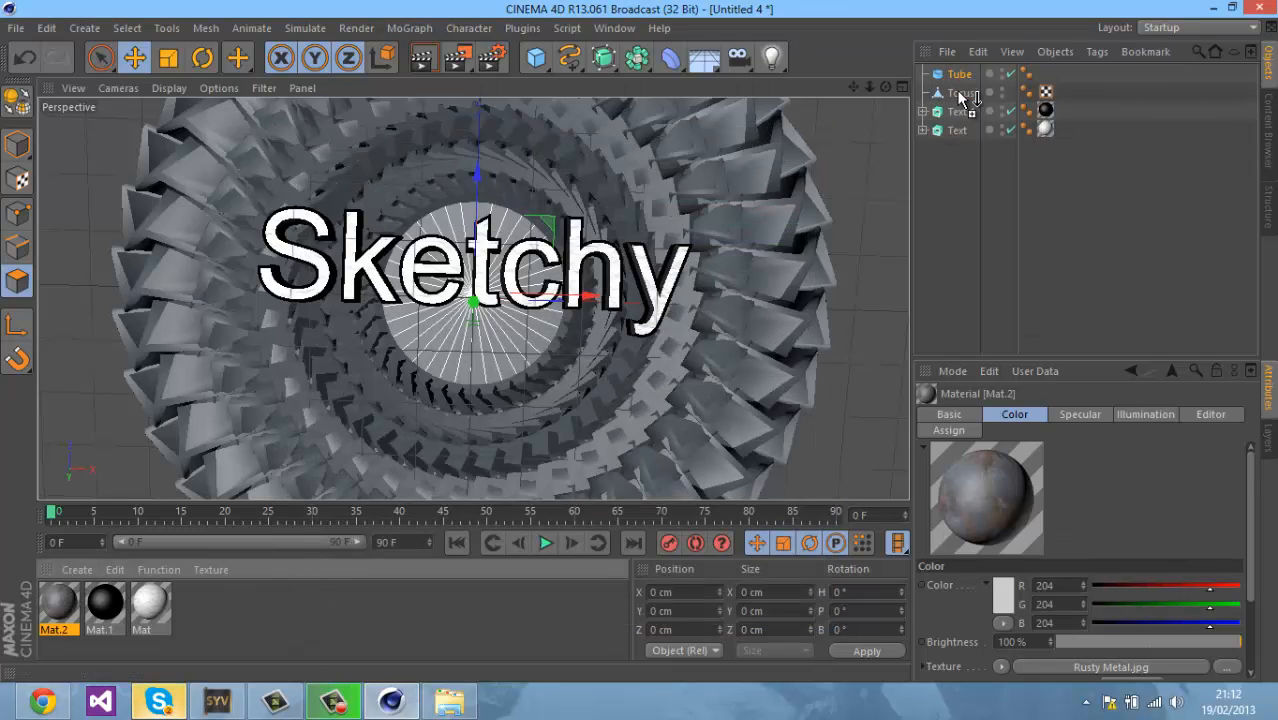
- Apply the Rusty Metal material Mat.2 to the torus
mouse_move(959, 96)
mouse_down()
mouse_move(884, 89)
mouse_move(645, 336)
mouse_move(673, 338)
mouse_move(641, 342)
mouse_up()
mouse_move(870, 87)
mouse_down()
mouse_move(630, 396)
mouse_move(639, 336)
mouse_move(659, 340)
mouse_move(636, 350)
mouse_move(630, 335)
mouse_move(641, 342)
mouse_up()
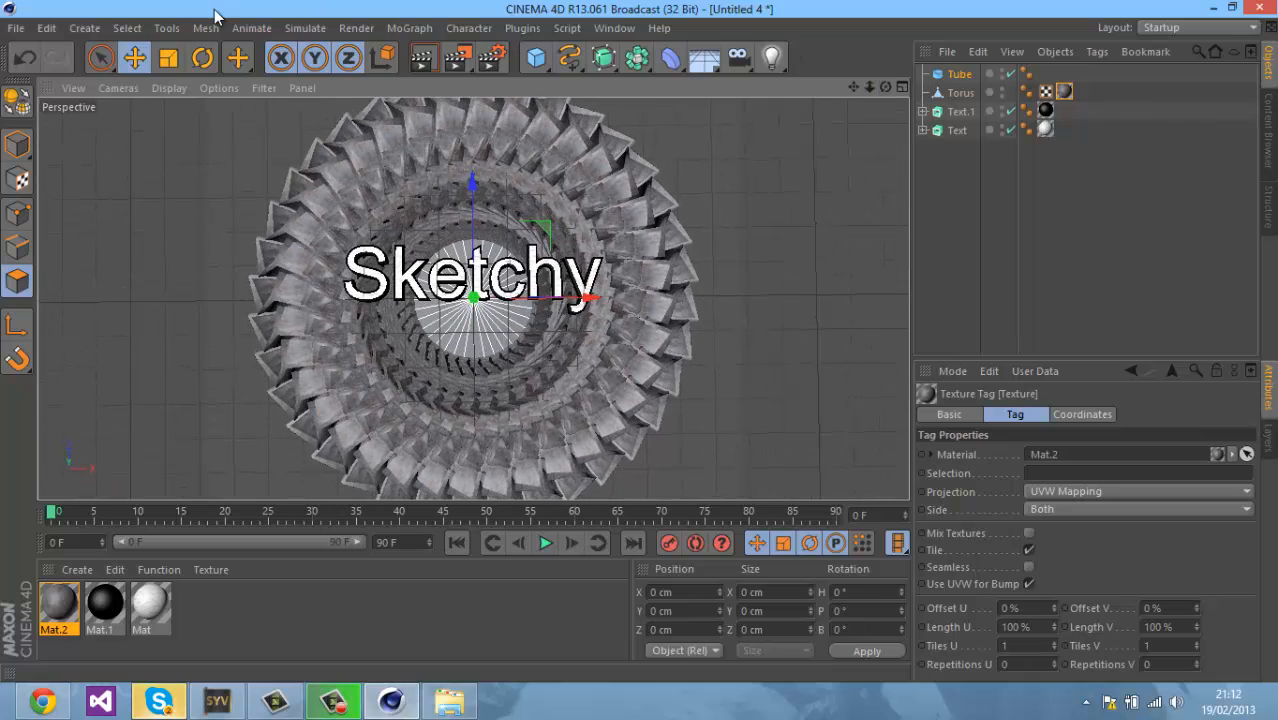
- Render the scene to the Picture Viewer to examine the textured torus behind the text, and close the viewer
click(356, 27)
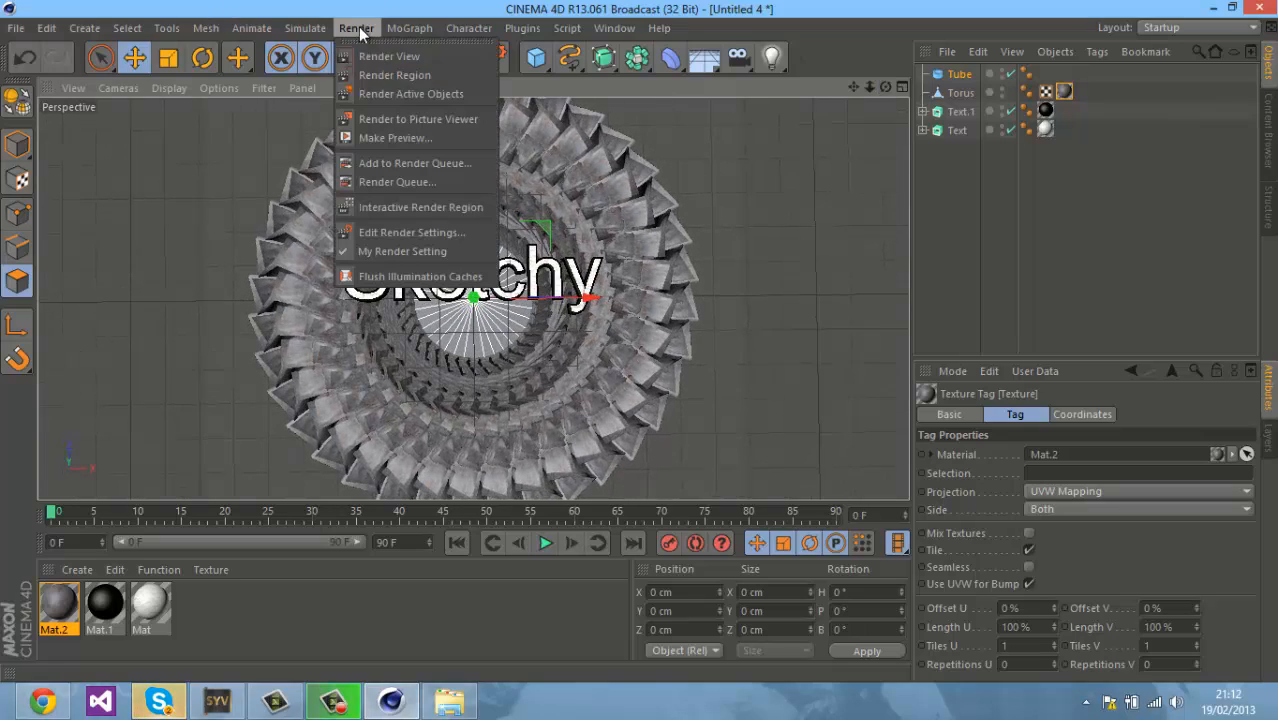
click(413, 125)
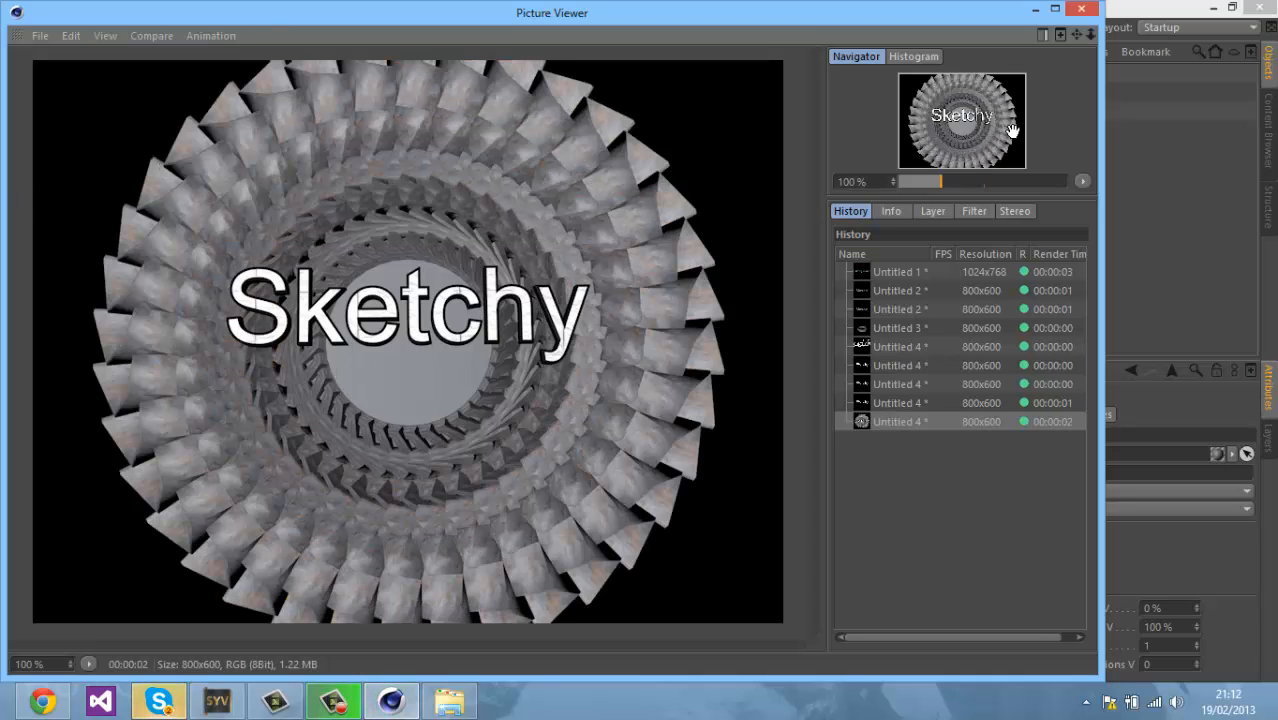
click(1088, 10)
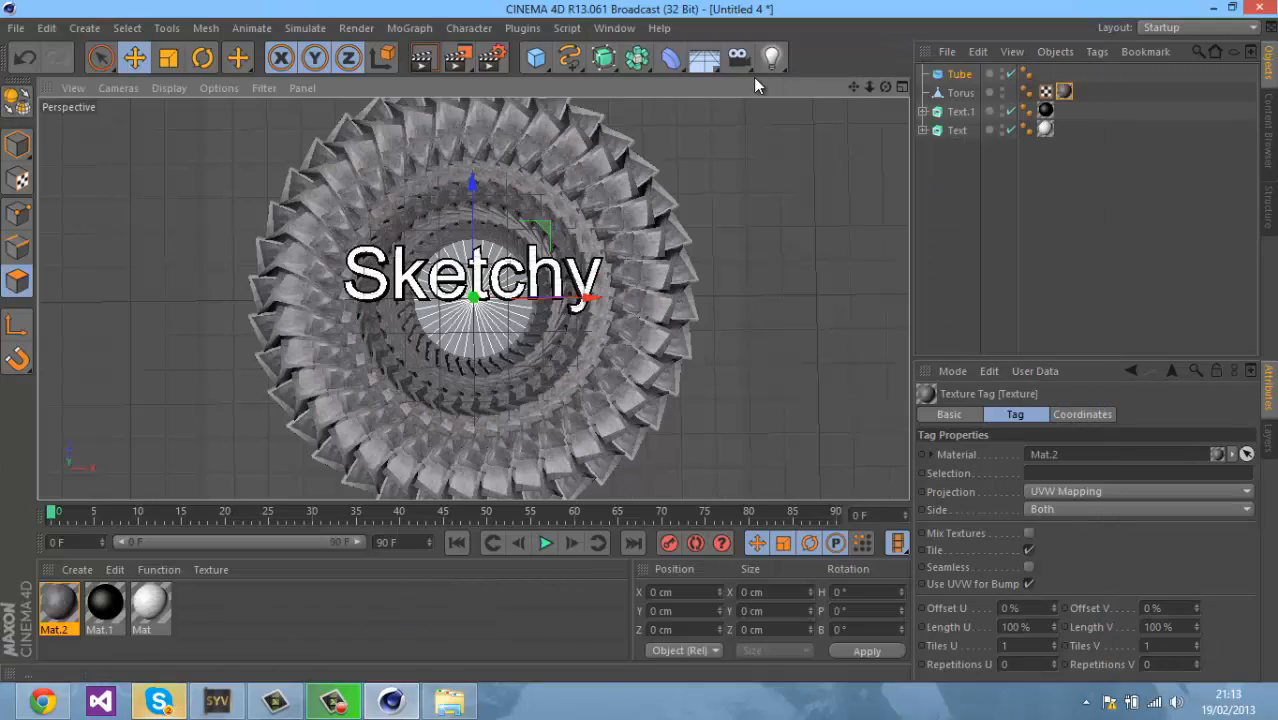
mouse_move(640, 335)
alt+mouse_down()
mouse_move(697, 310)
mouse_move(614, 352)
mouse_move(670, 349)
mouse_move(608, 342)
mouse_move(673, 352)
mouse_move(657, 340)
mouse_move(646, 354)
mouse_move(640, 338)
mouse_move(652, 342)
alt+mouse_up()
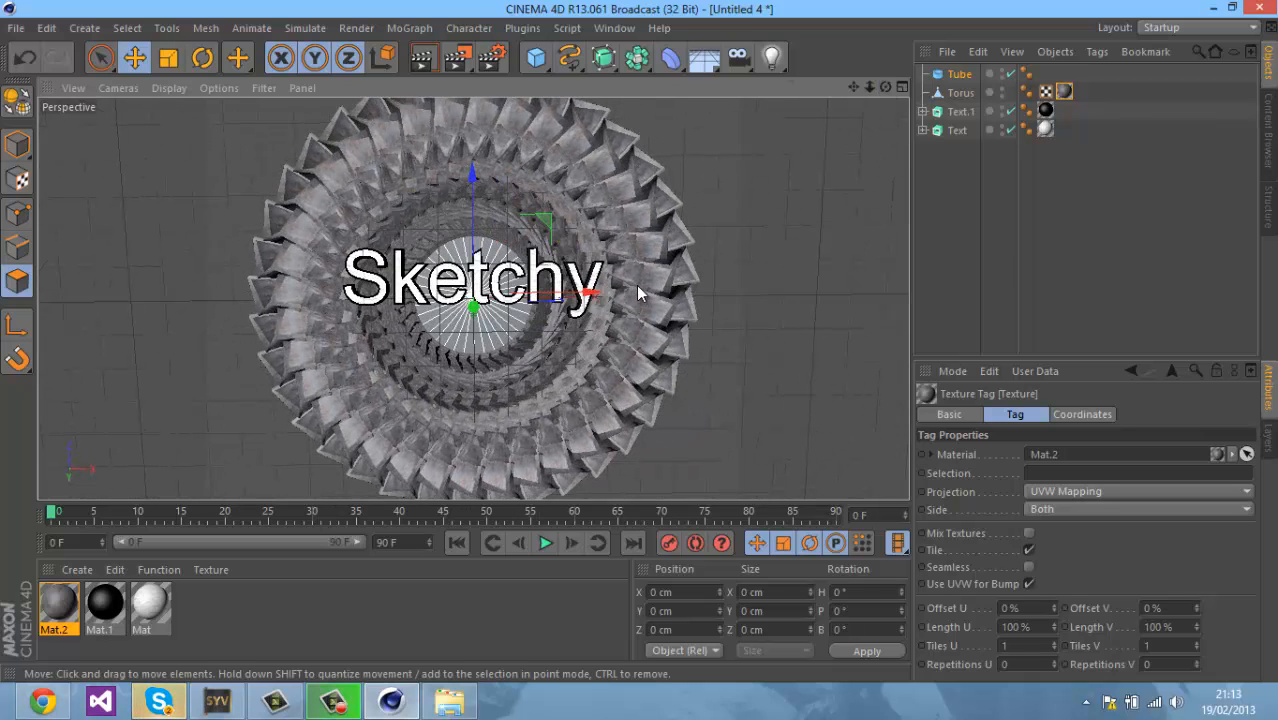